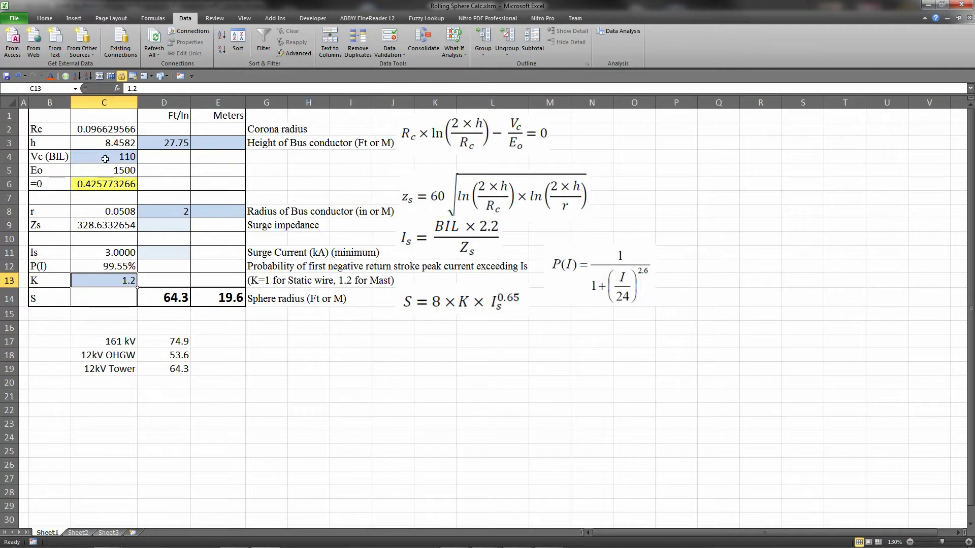
Step: Run Goal Seek on C6 with a target value of 0 by changing the corona radius in C2, and accept the solution
click(104, 191)
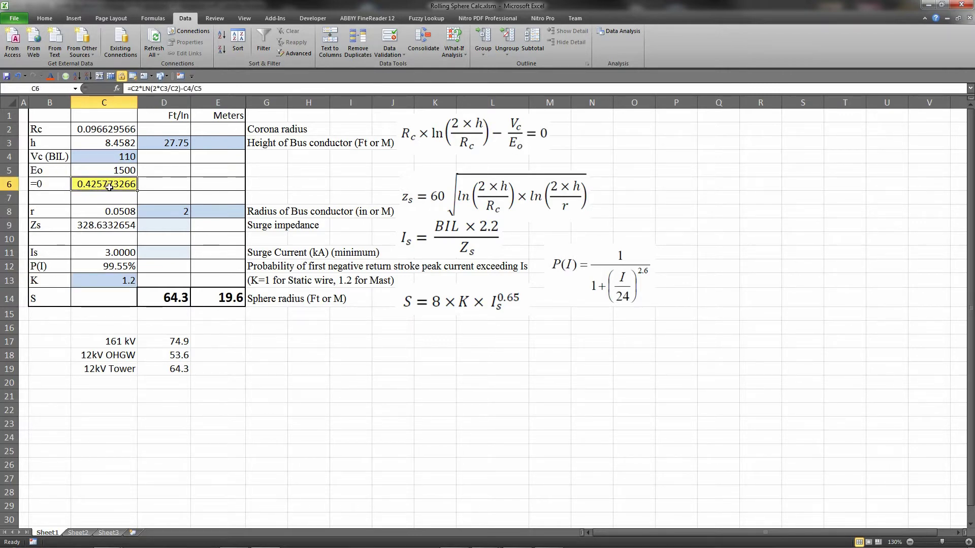
click(453, 53)
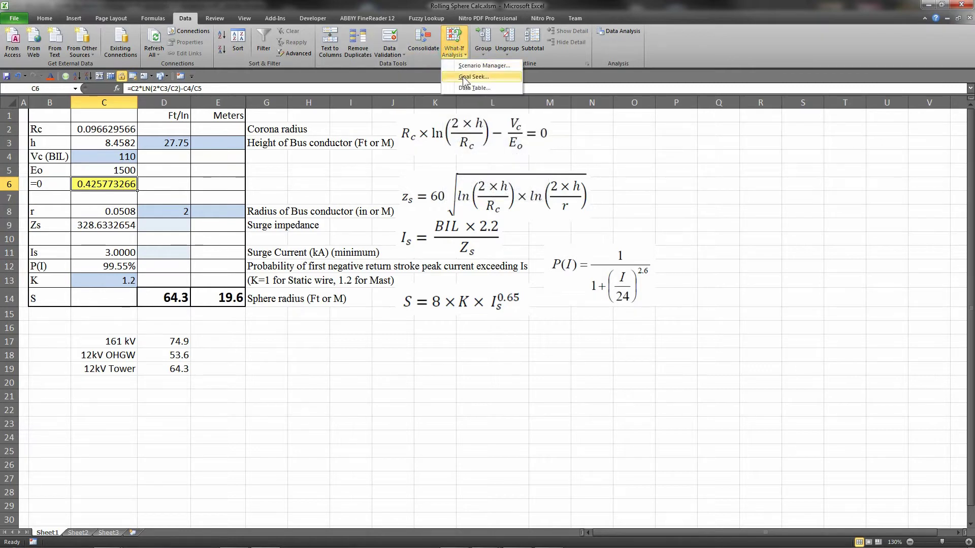
click(463, 78)
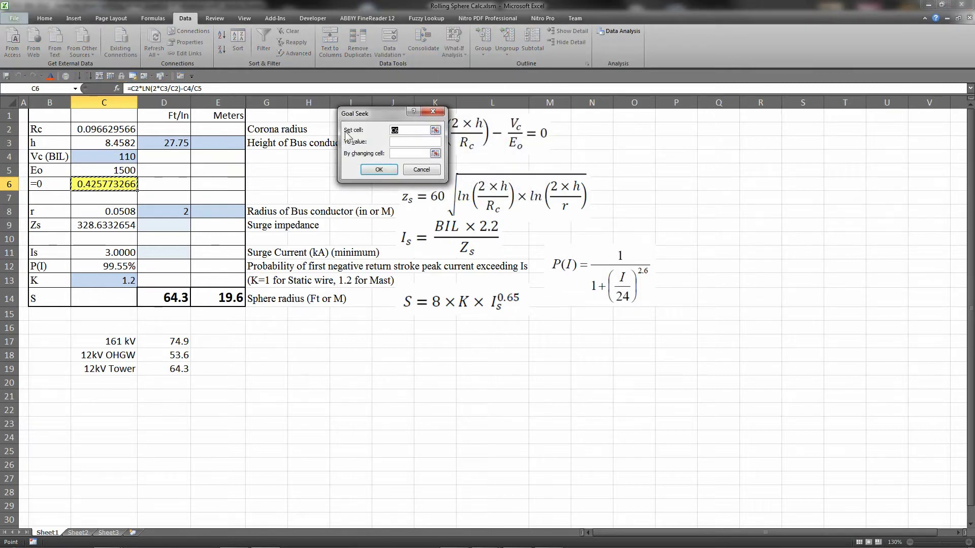
click(405, 142)
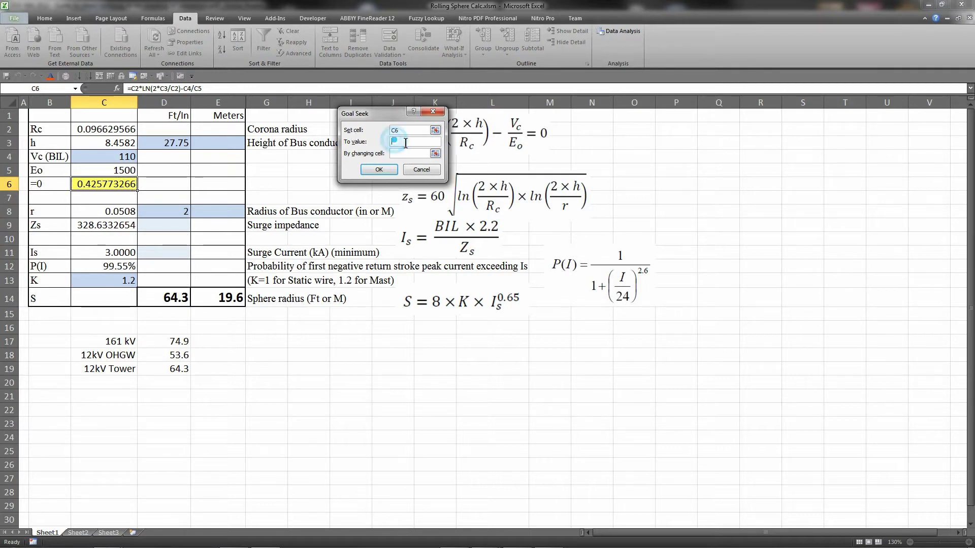
text(0)
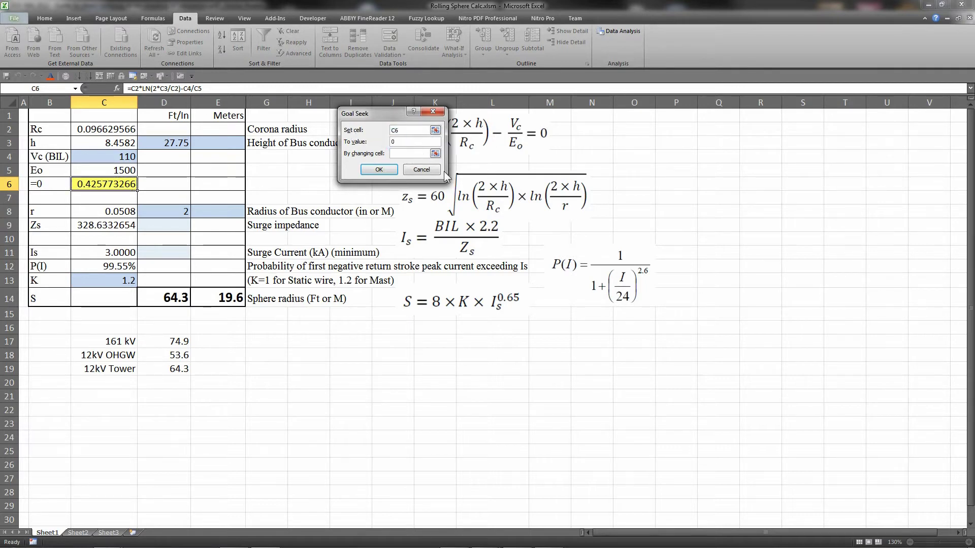
click(435, 153)
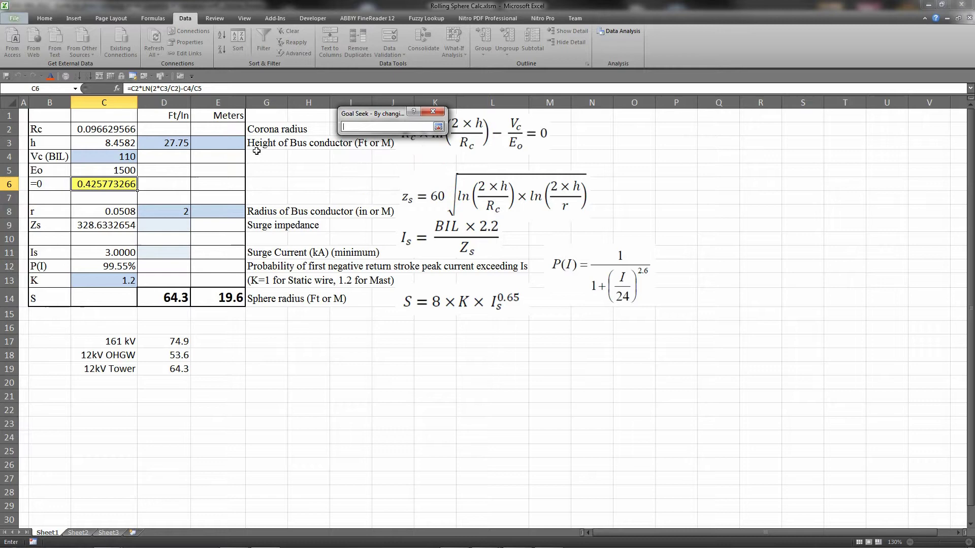
click(111, 133)
click(438, 127)
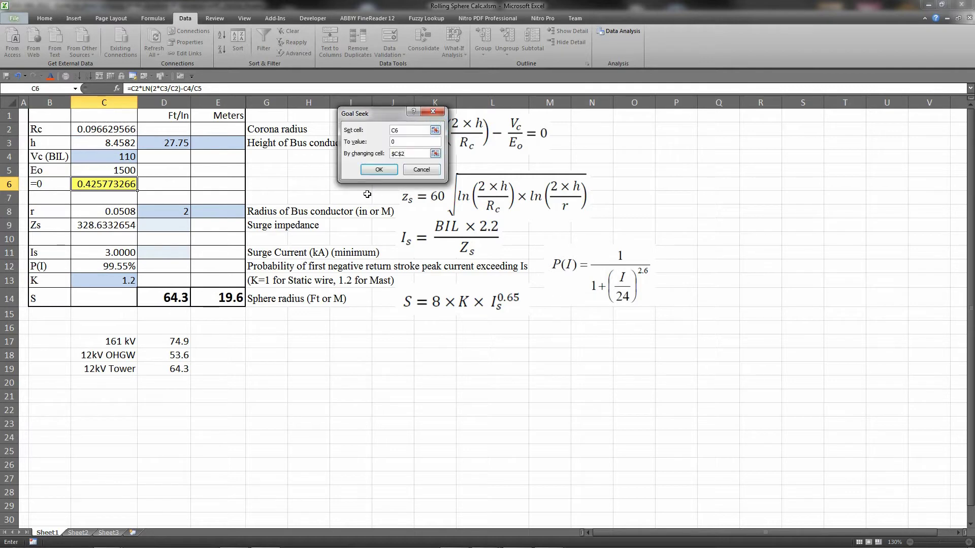
click(379, 170)
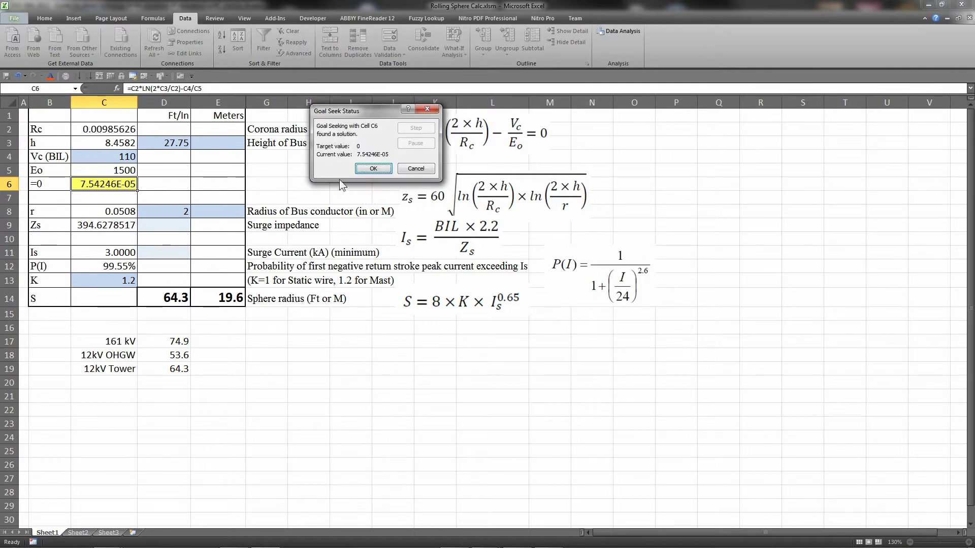
click(373, 169)
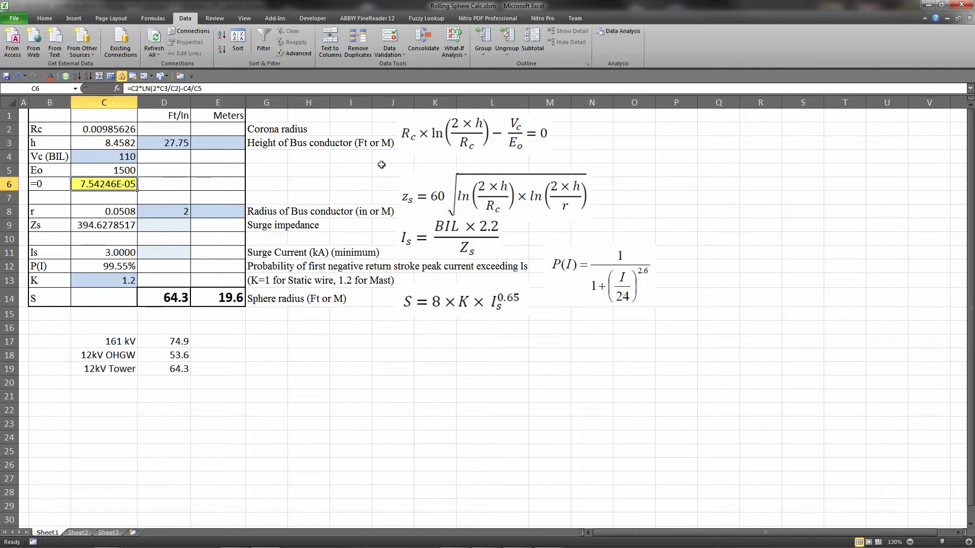
Step: Switch to BricsCAD and identify the coordinates of a nearest-snapped point near the upper end of the rightmost vertical red bus conductor
click(127, 157)
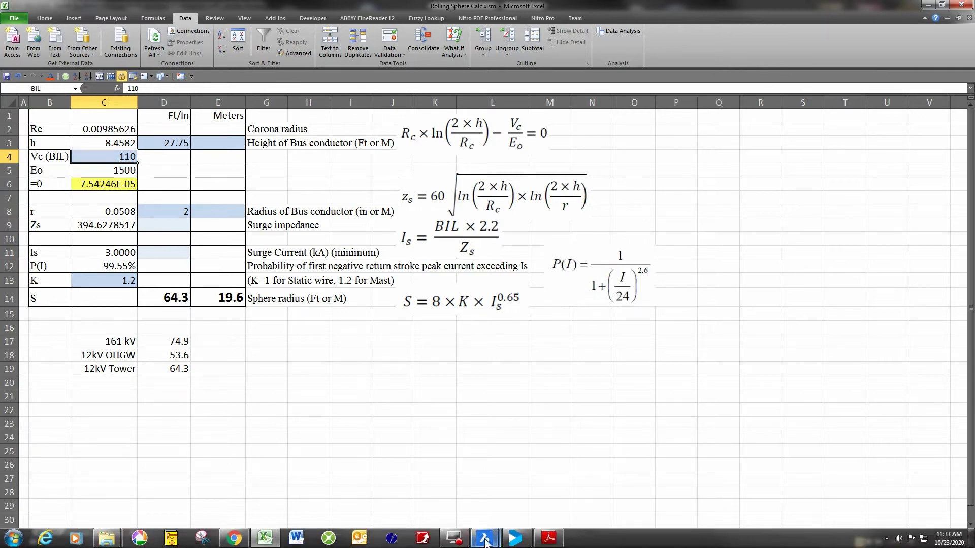
mouse_move(484, 538)
click(526, 489)
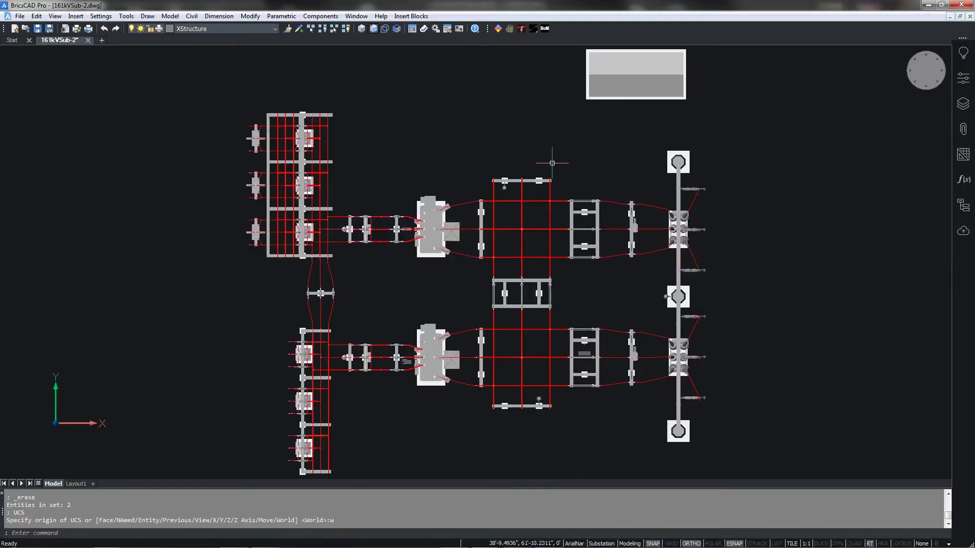
text(id)
key(Return)
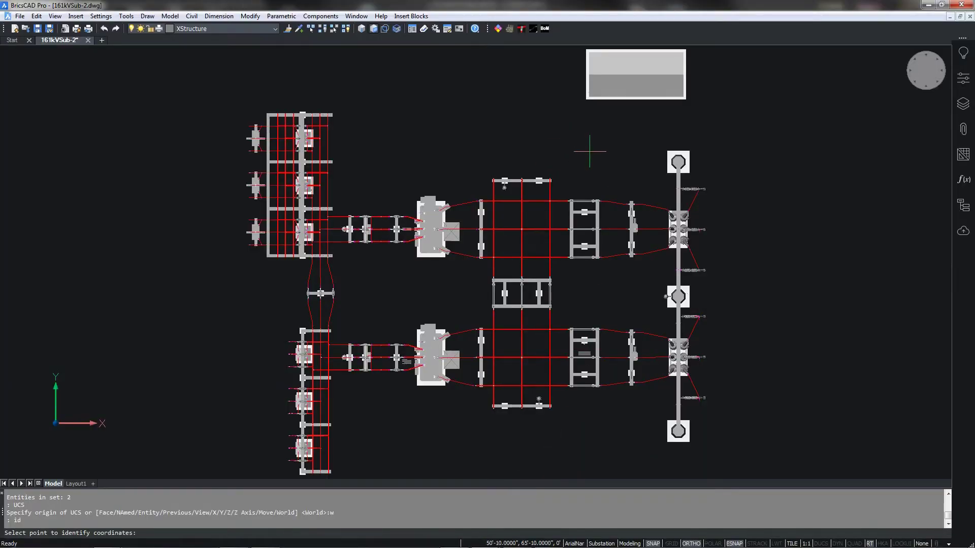
text(nea)
key(Return)
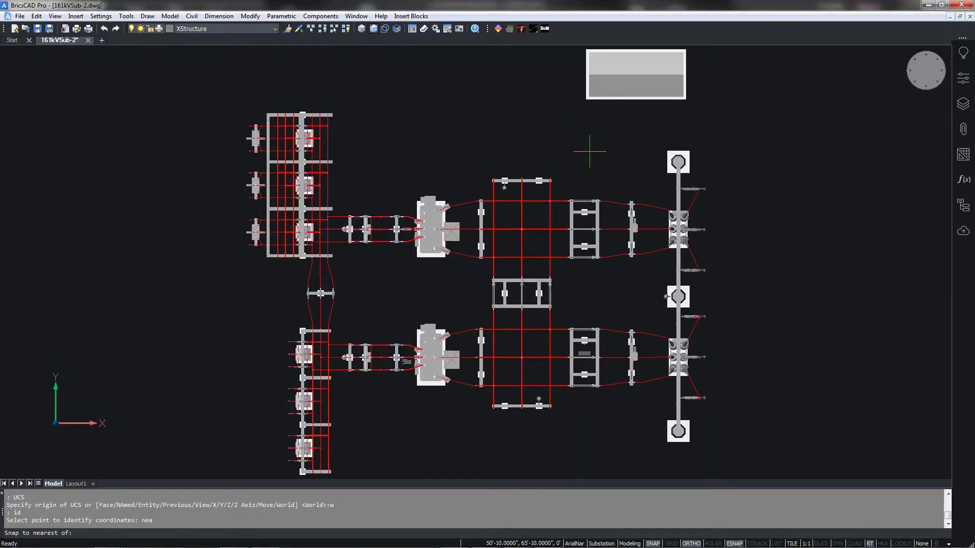
click(549, 191)
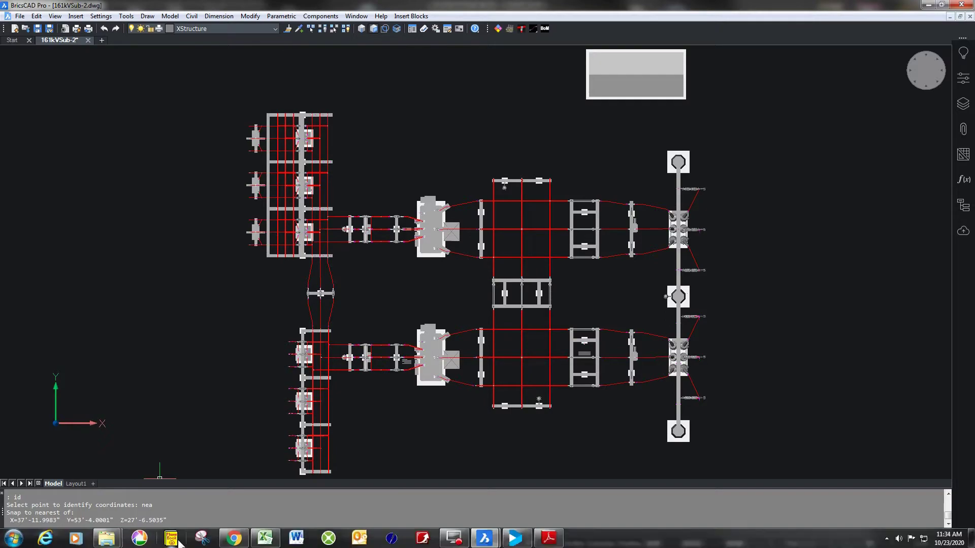
Step: Switch back to the Excel rolling sphere workbook and set Vc (BIL) in C4 to 750
click(264, 541)
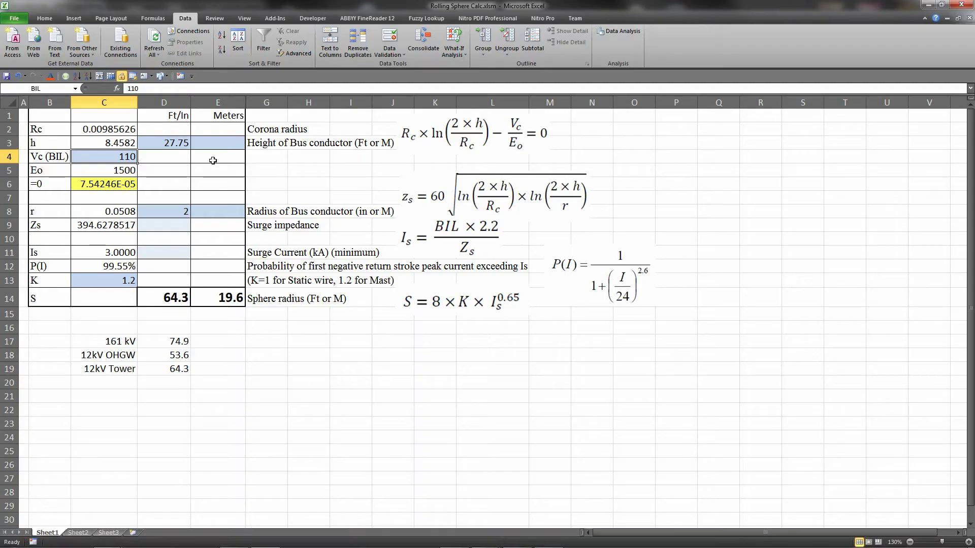
click(178, 140)
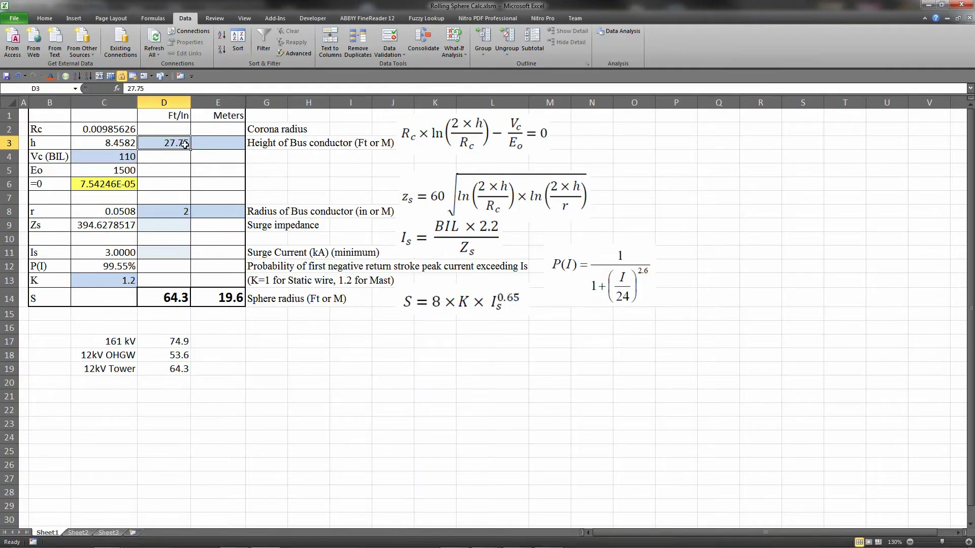
click(123, 156)
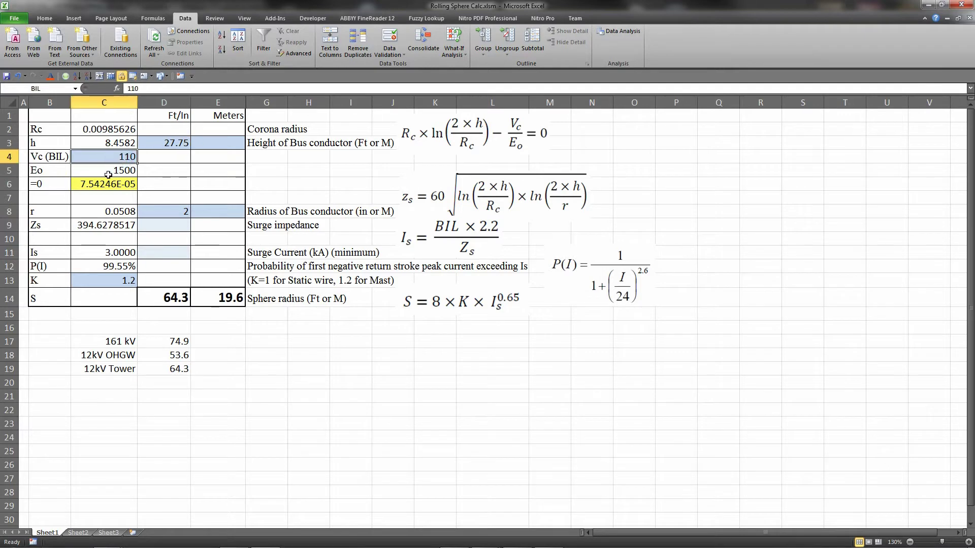
text(750)
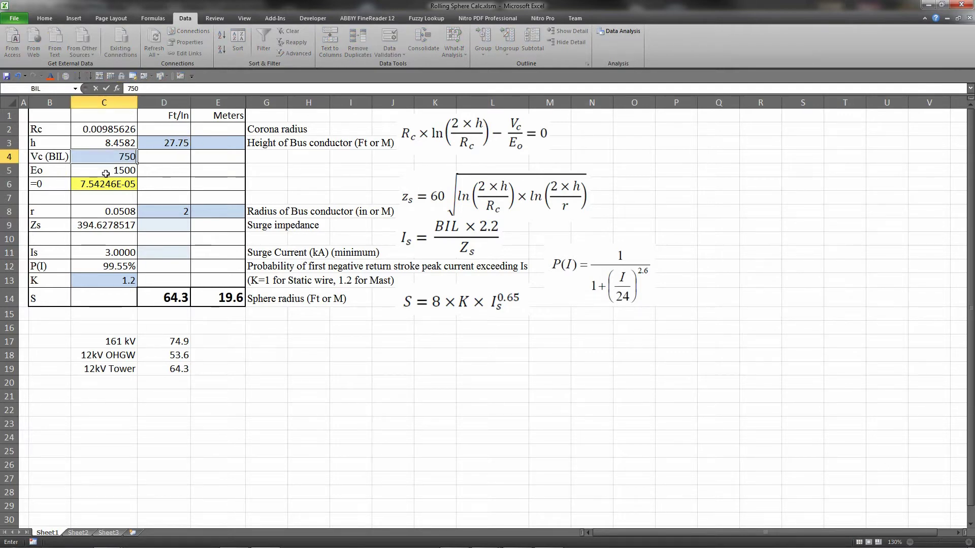
key(ctrl+Return)
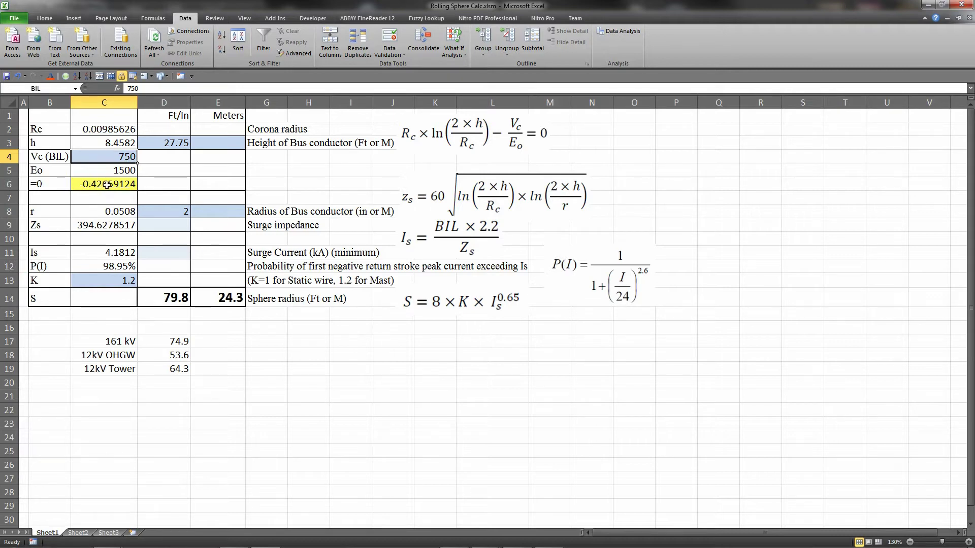
Step: Solve the corona radius for the 750 BIL by goal-seeking C6 to 0 with C2 as the changing cell, keeping the solution
click(88, 181)
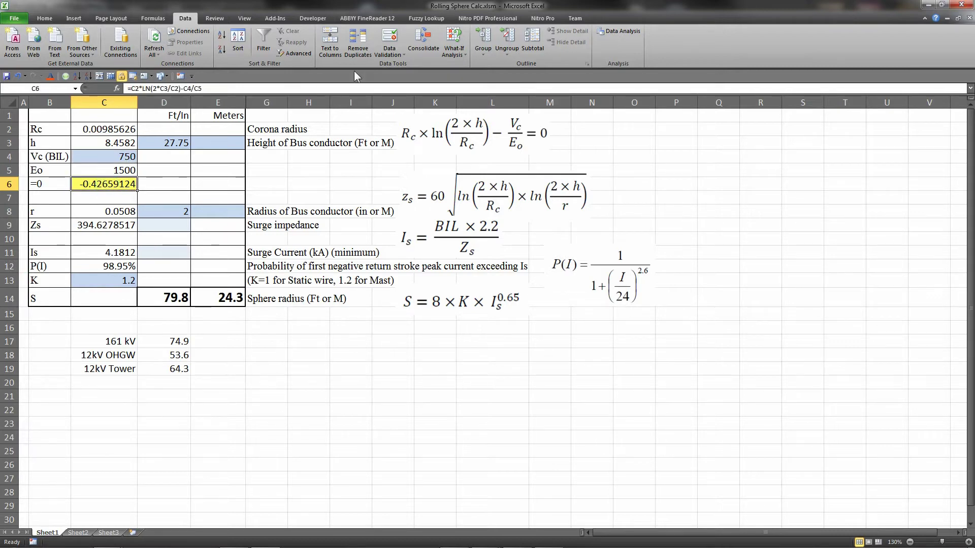
click(455, 53)
click(475, 77)
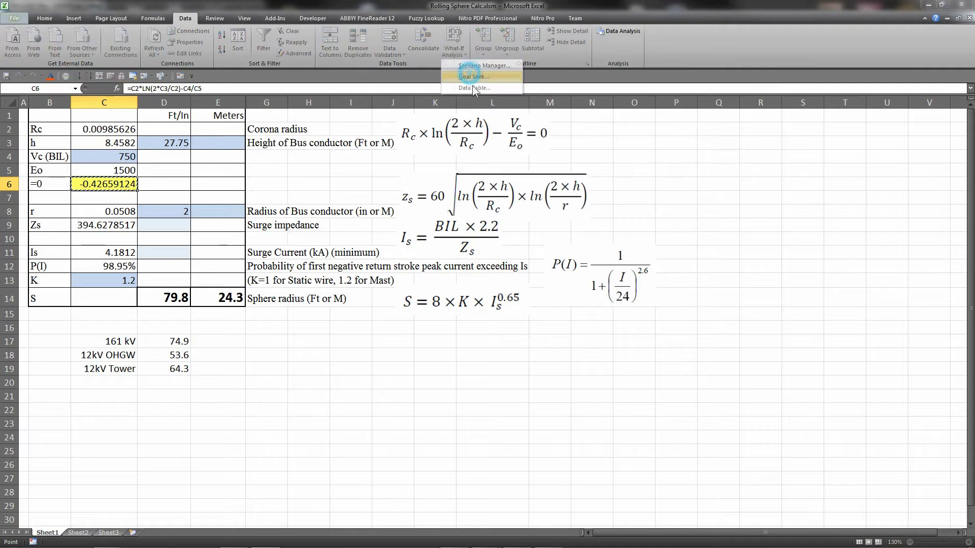
click(392, 141)
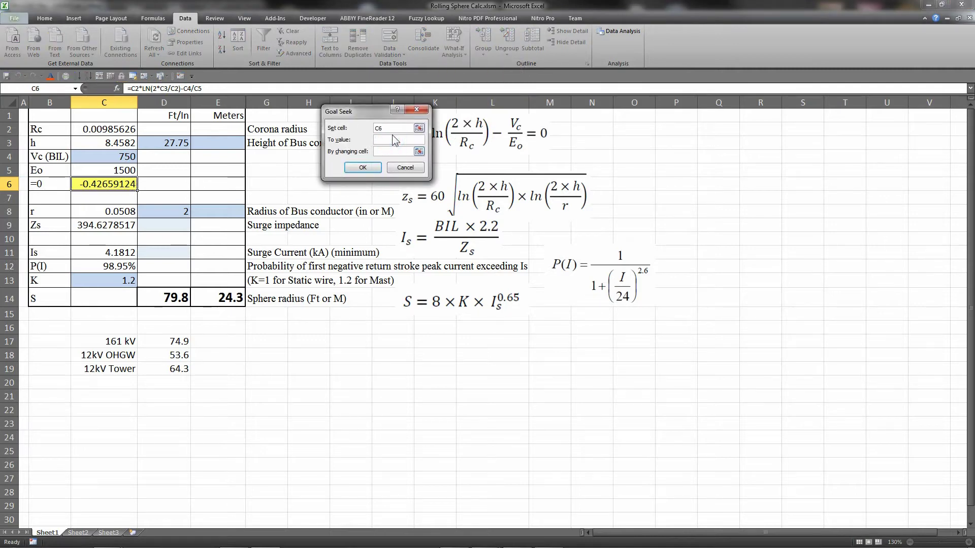
click(385, 151)
click(419, 153)
click(131, 128)
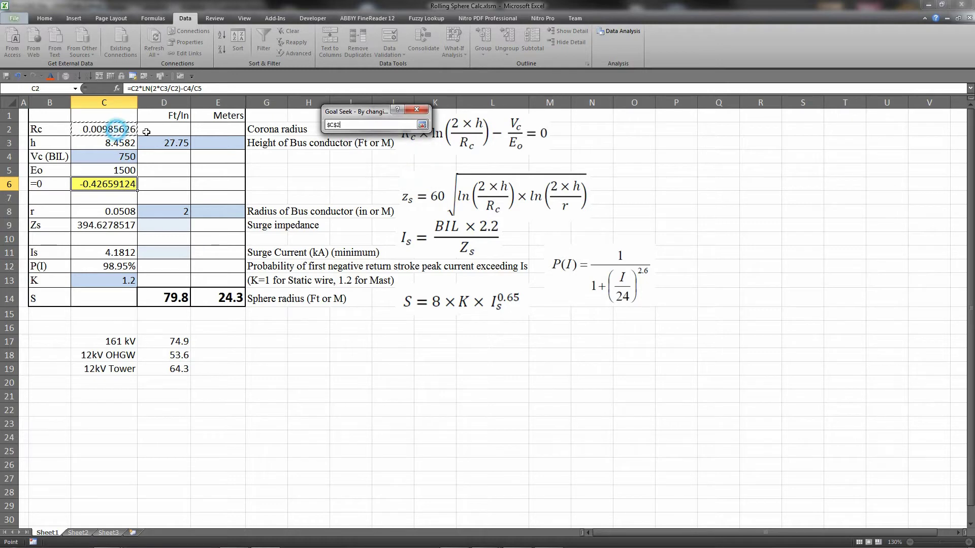
click(422, 124)
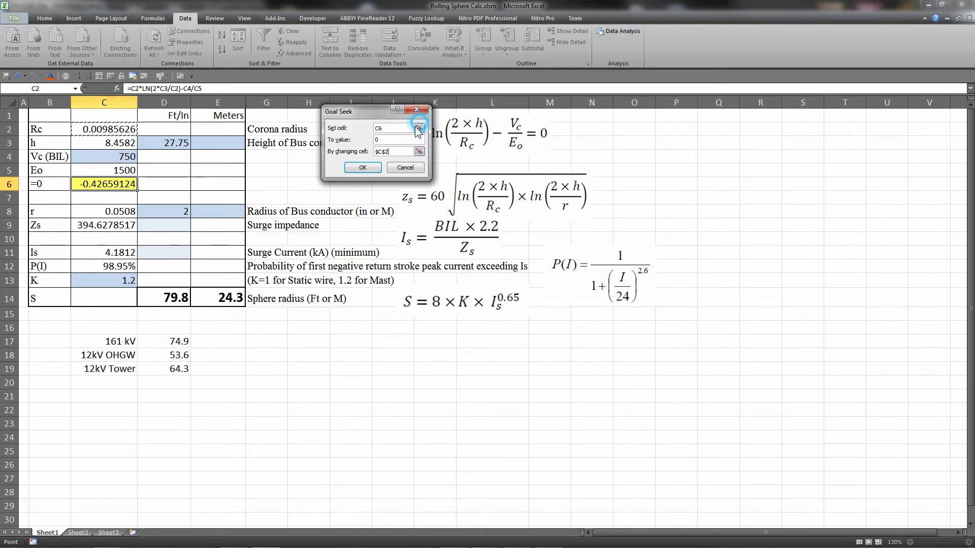
click(363, 167)
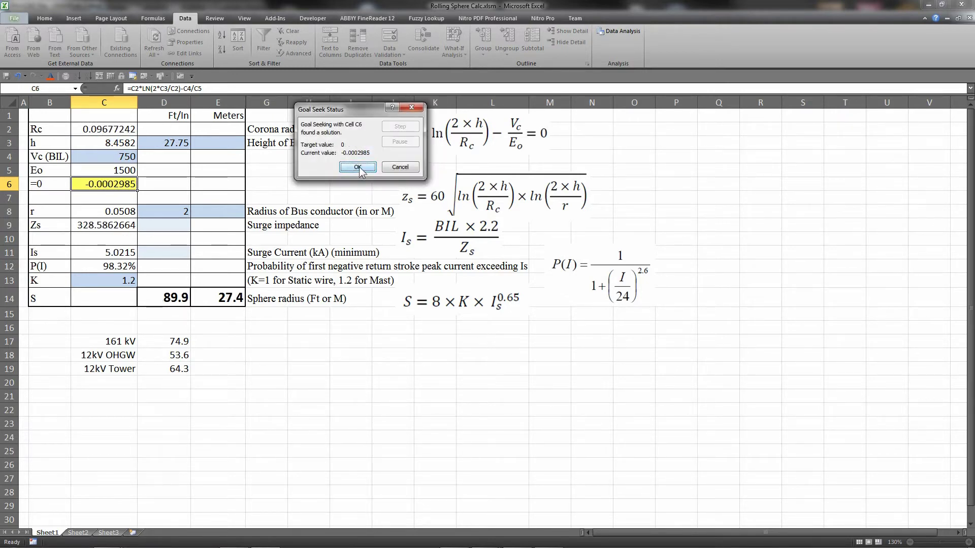
key(Return)
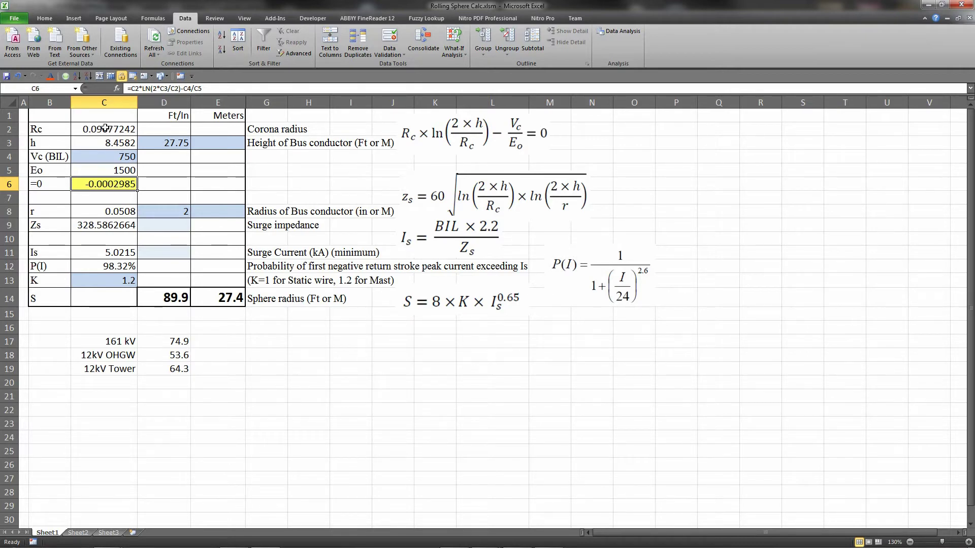
Step: Set the K factor in C13 to 1 for a static wire
click(127, 281)
text(1)
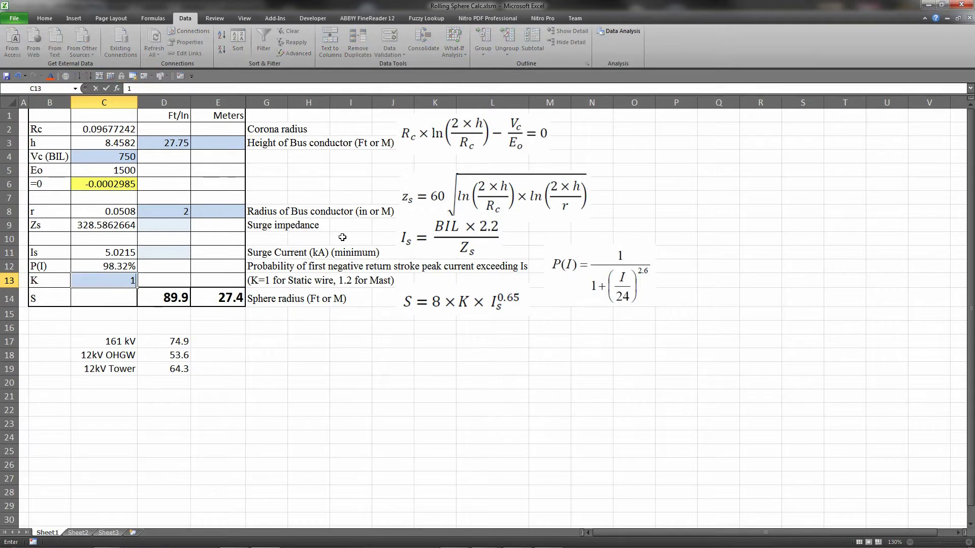
key(ctrl+Return)
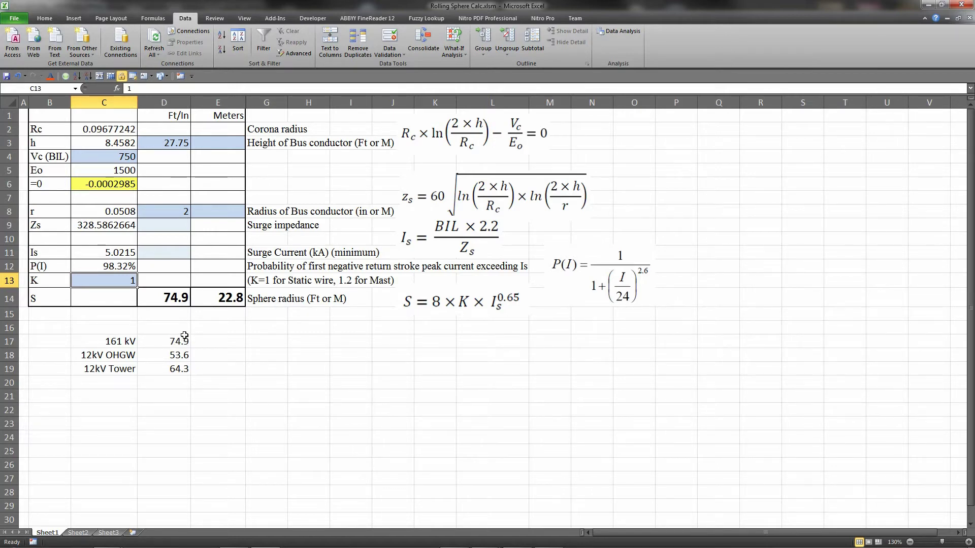
Step: Set Vc (BIL) in C4 to 110 with the static-wire K factor
click(116, 158)
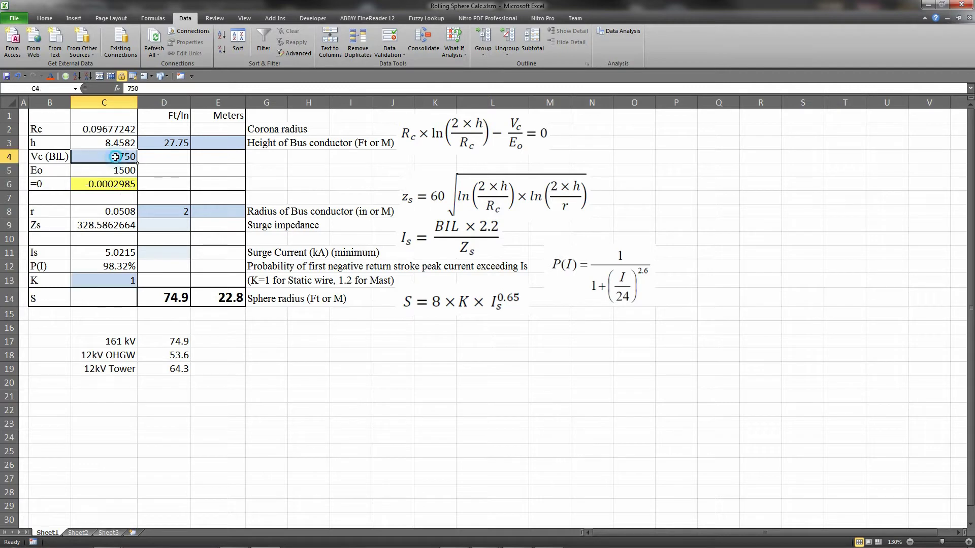
text(1)
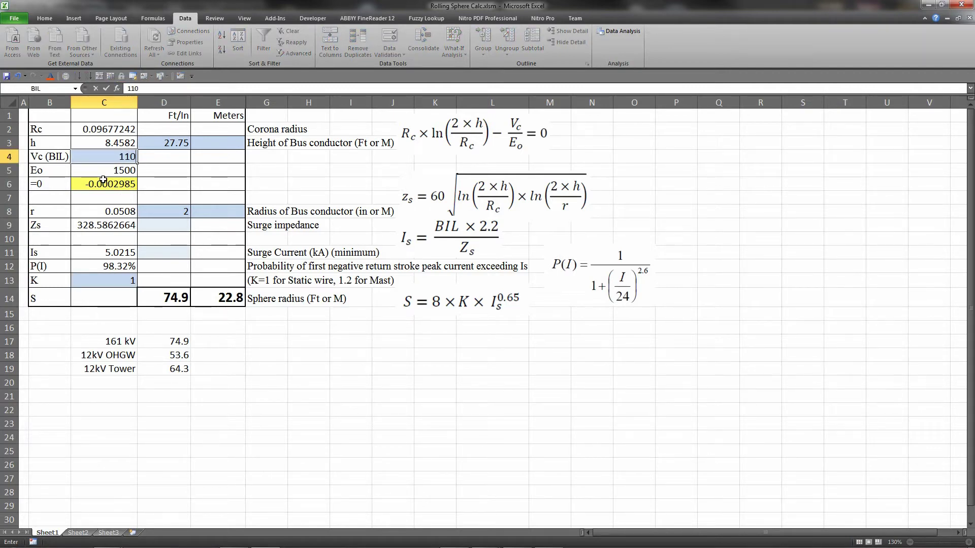
text(10)
key(ctrl+Return)
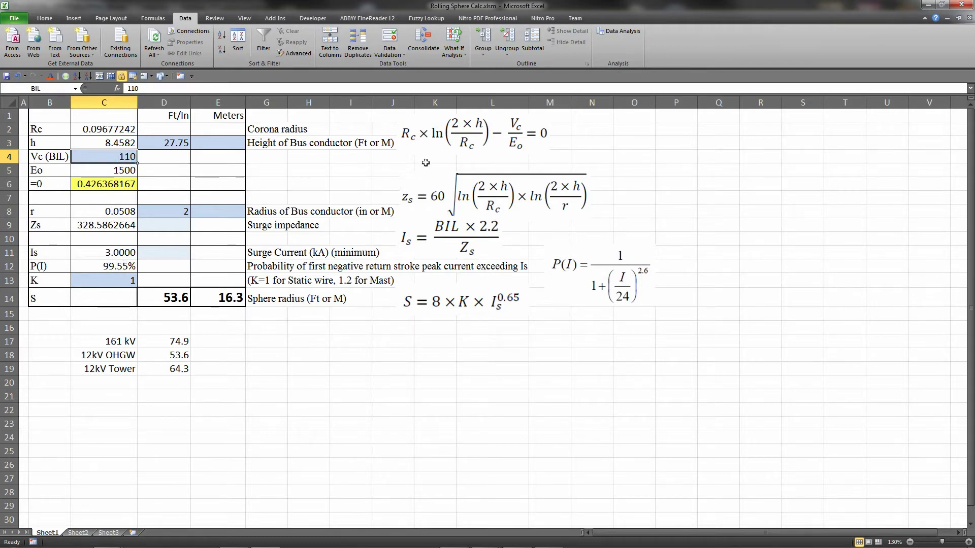
Step: Try a Vc (BIL) of 350 in C4, and raise it to 450
text(3)
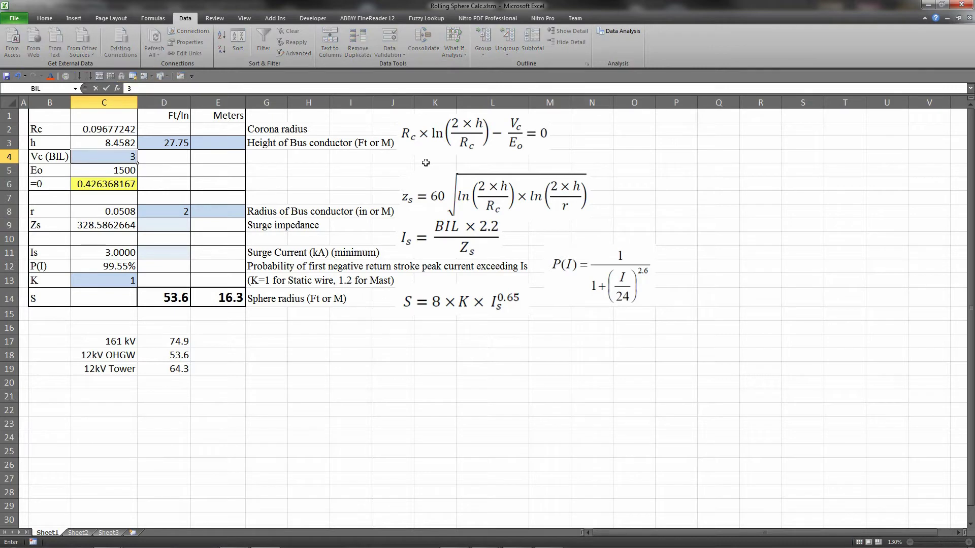
text(50)
key(Return)
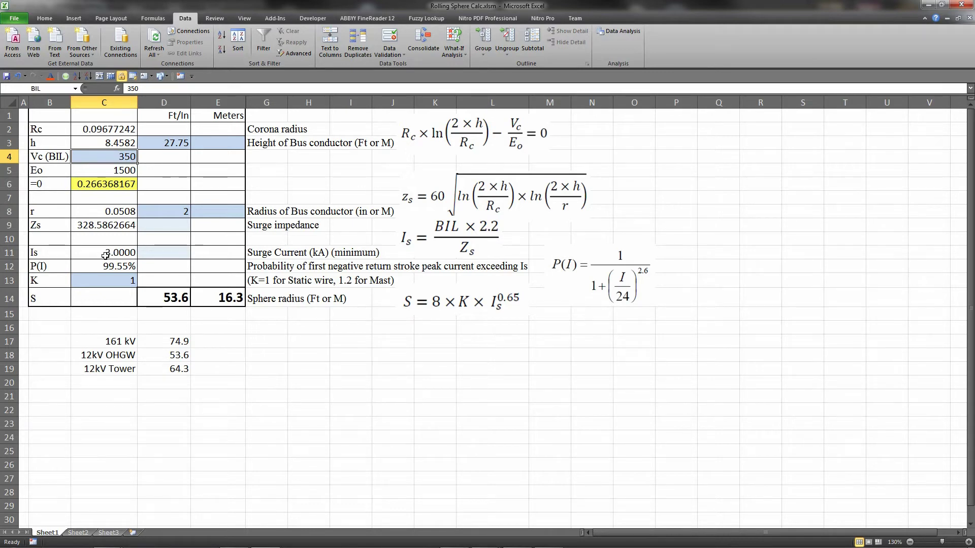
text(4)
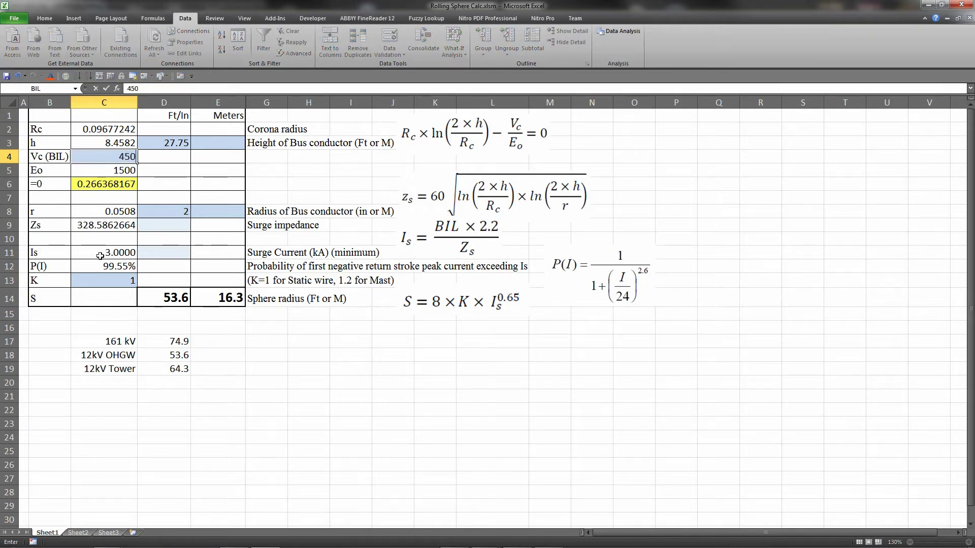
text(50)
key(Return)
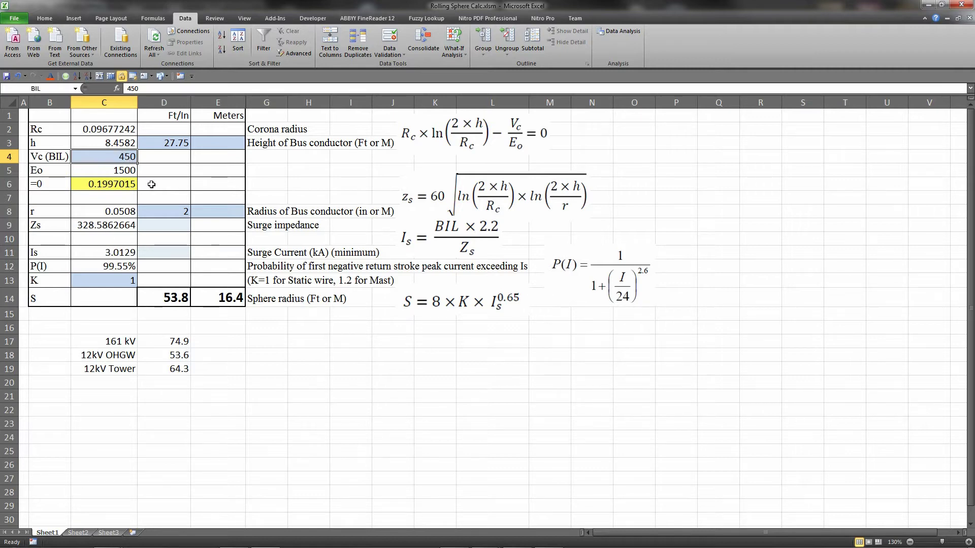
Step: Set Vc (BIL) in C4 back to 110
text(100)
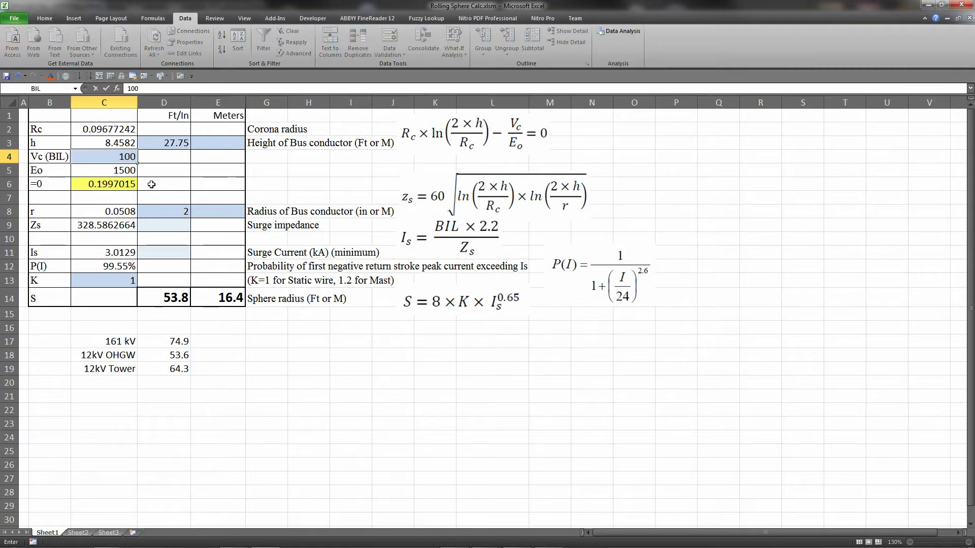
key(BackSpace)
key(BackSpace)
text(10)
key(Return)
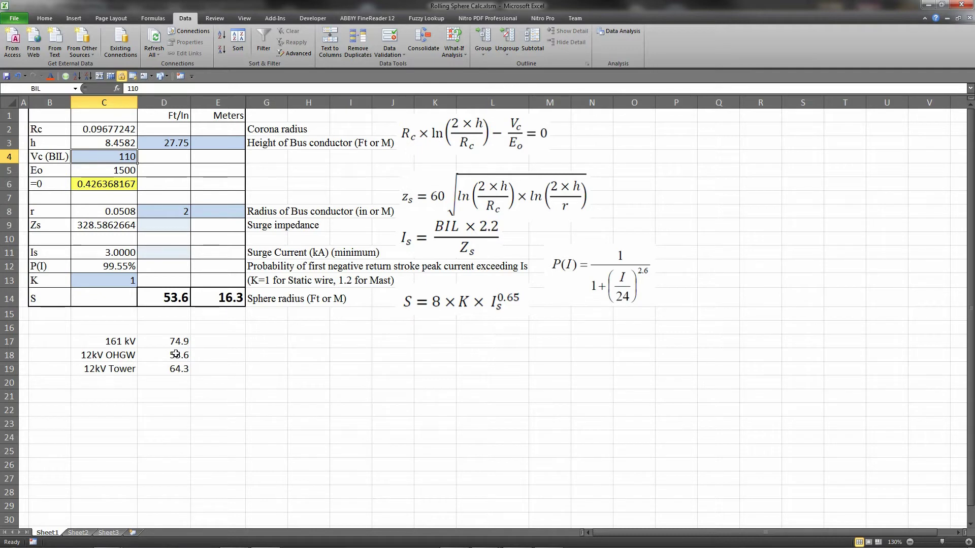
Step: Set the K factor in C13 to 1.2 for a mast
click(117, 284)
text(1)
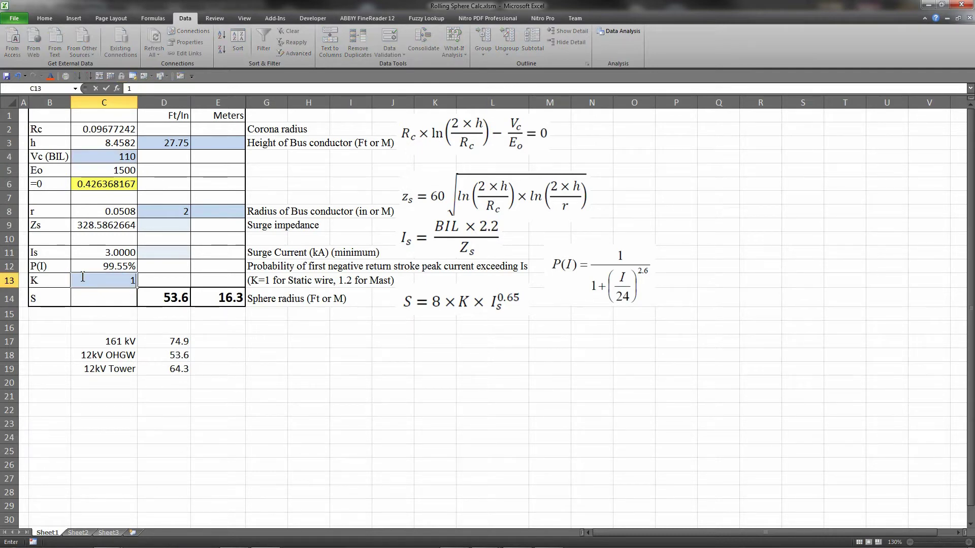
text(.2)
key(ctrl+Return)
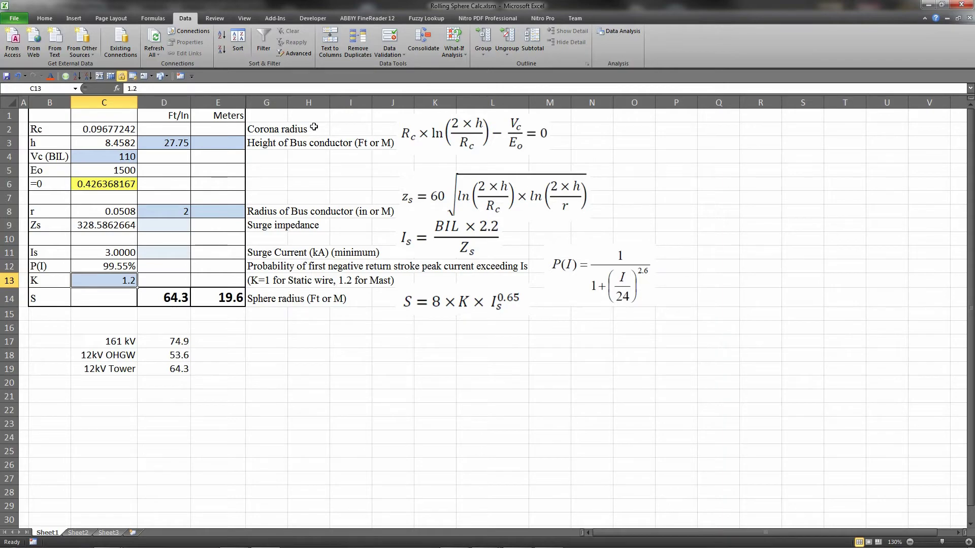
Step: Switch to the 161kVSub-2 drawing in BricsCAD and thaw the Base layer
drag(636, 9, 0, 10)
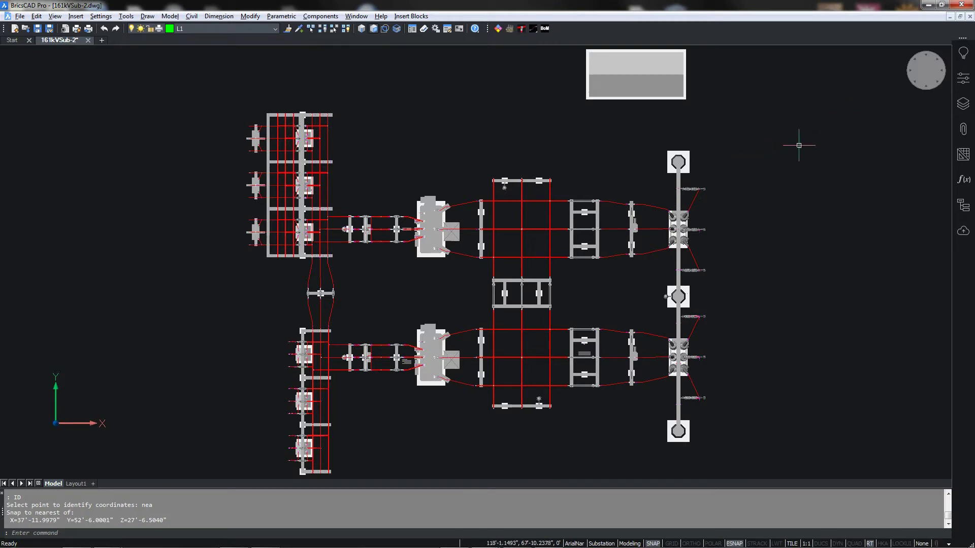
click(963, 104)
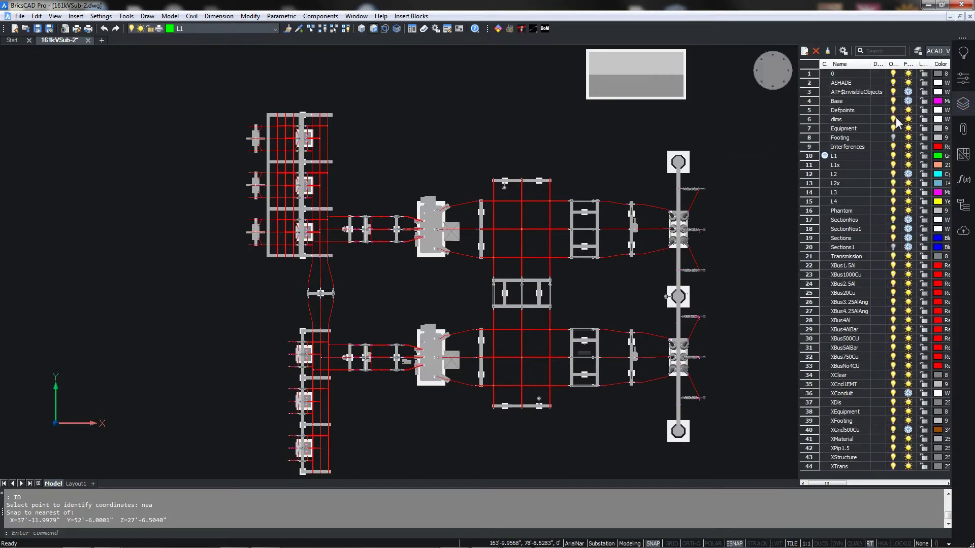
click(908, 102)
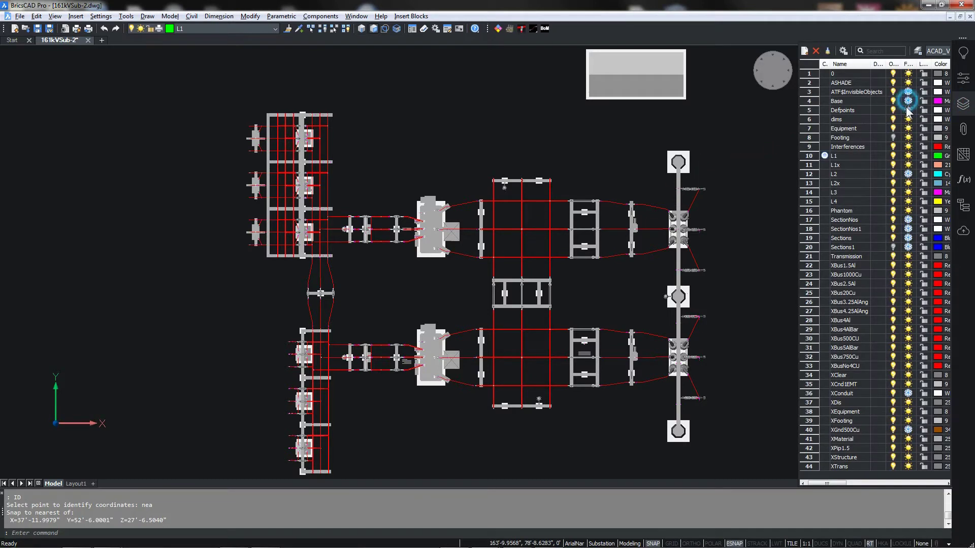
click(963, 106)
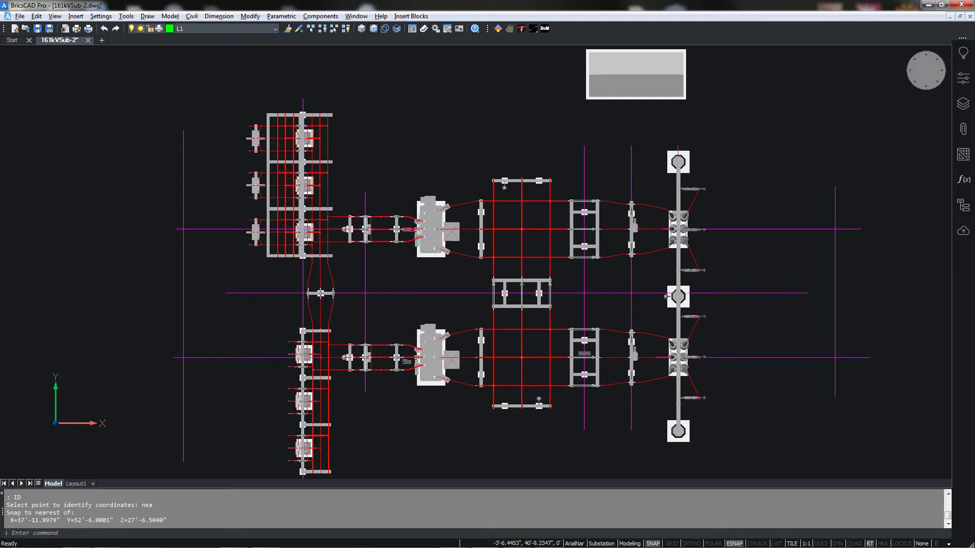
Step: In an isometric view, filter the Structures substation units by "lm" and choose the 55' lightning mast StrLM-55
click(432, 229)
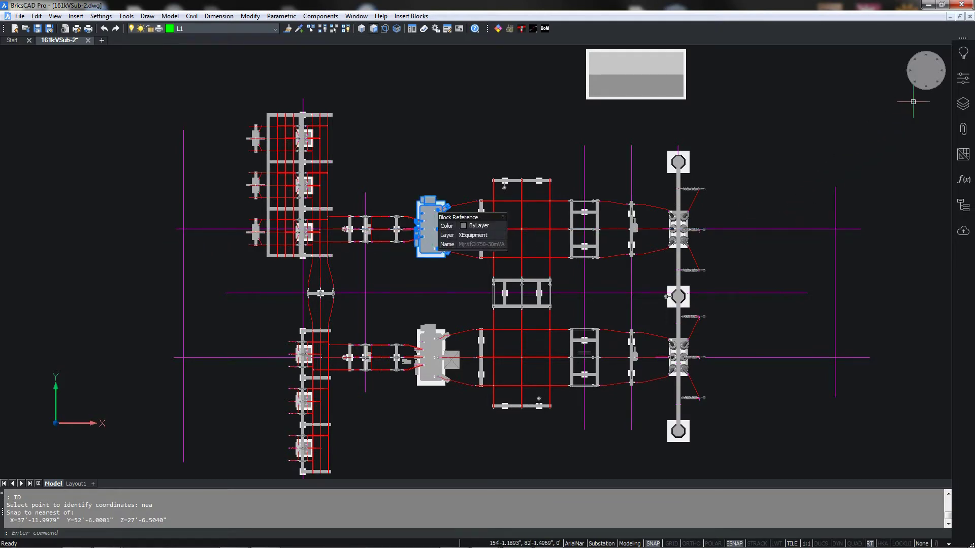
key(Escape)
click(912, 85)
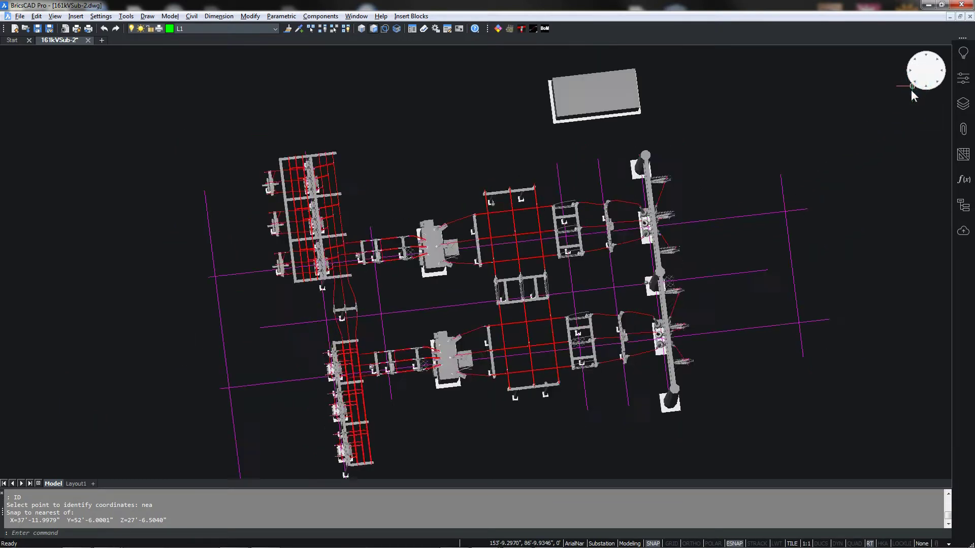
click(511, 29)
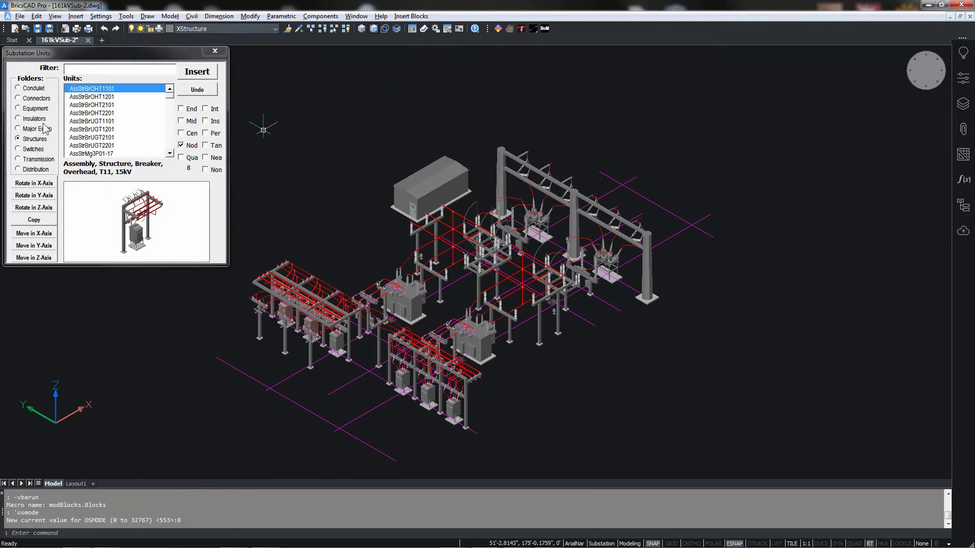
click(77, 67)
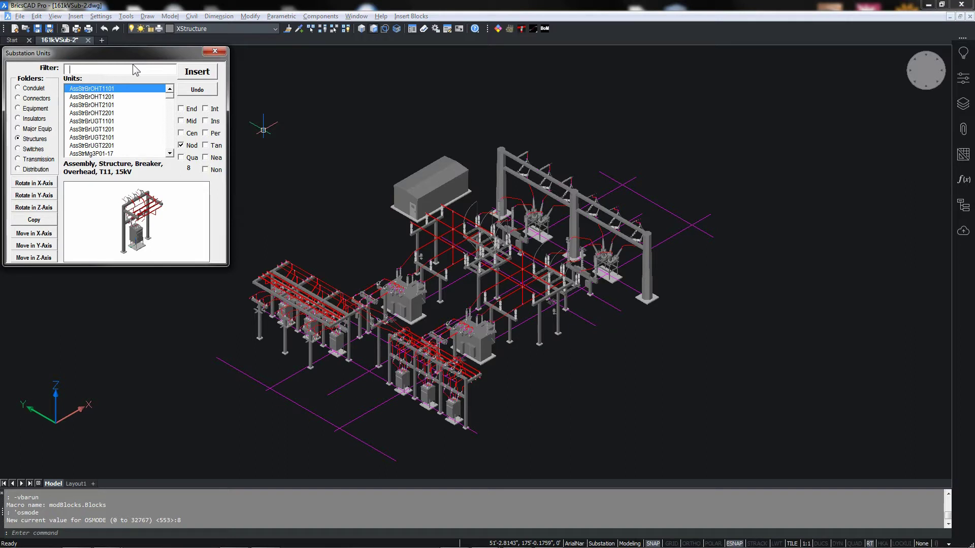
text(lm)
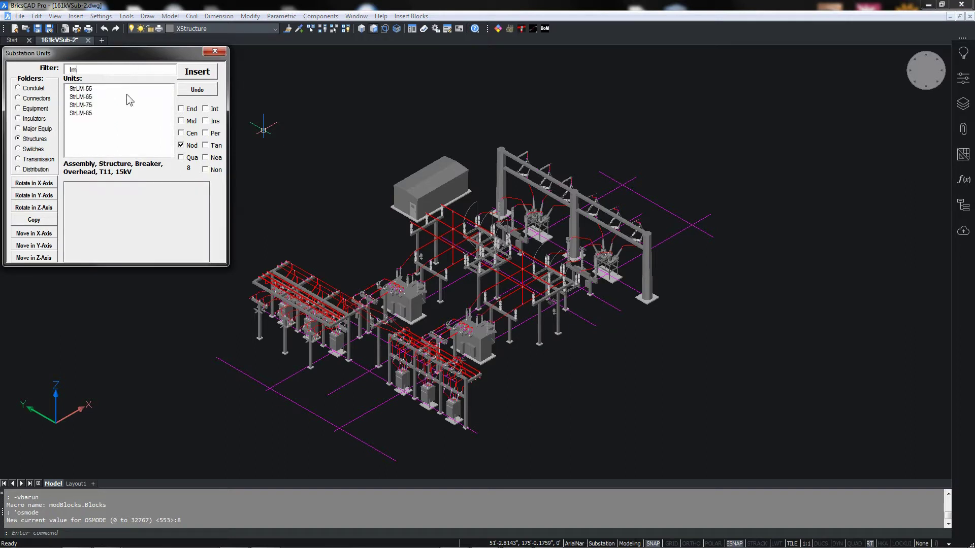
click(88, 90)
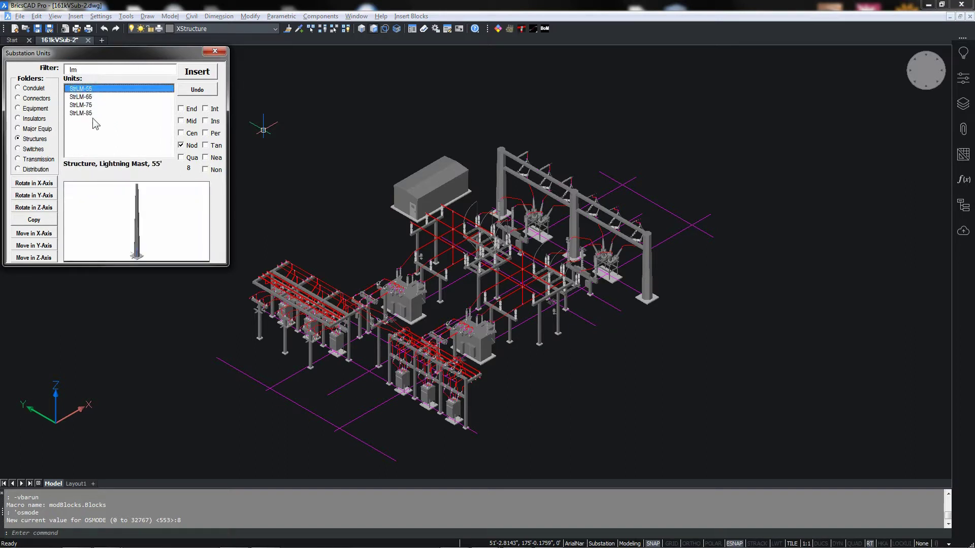
click(88, 113)
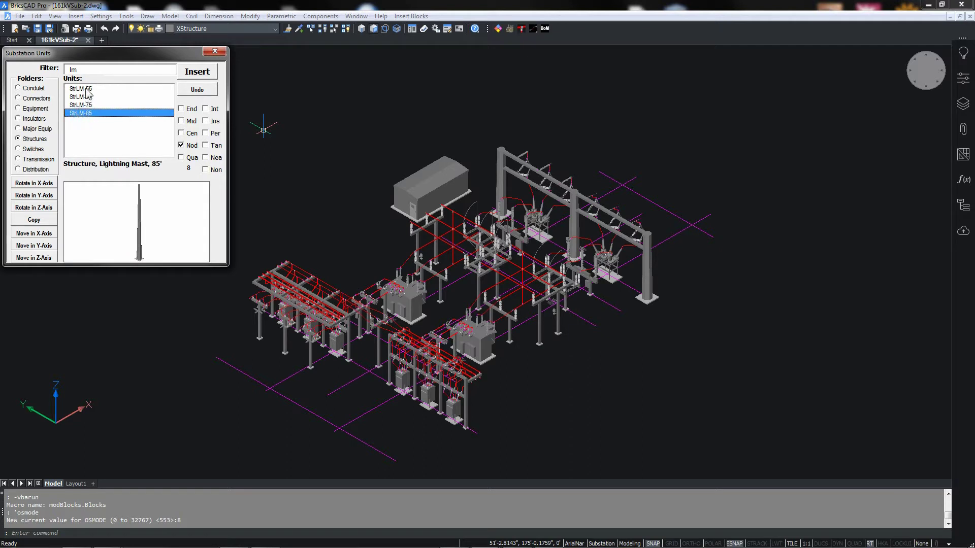
click(86, 89)
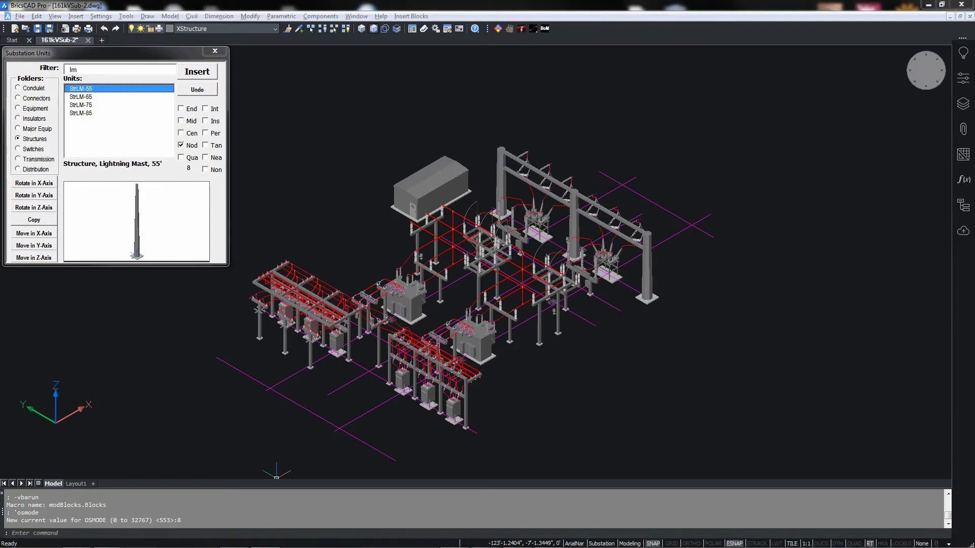
Step: Check the sphere radii in the Excel sheet, and insert StrLM-55 with intersection snap where the base lines cross at the outer low-voltage corner
drag(0, 36, 514, 31)
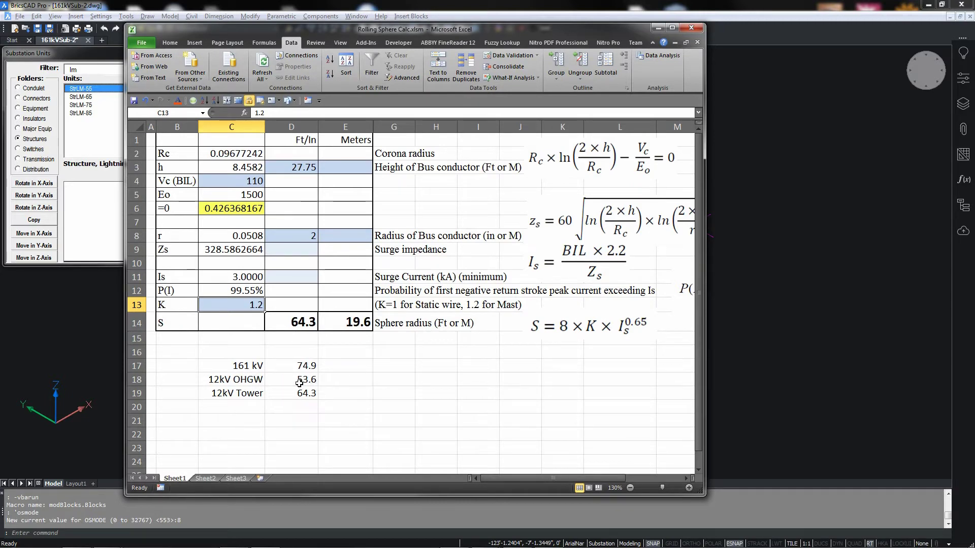
drag(550, 31, 0, 29)
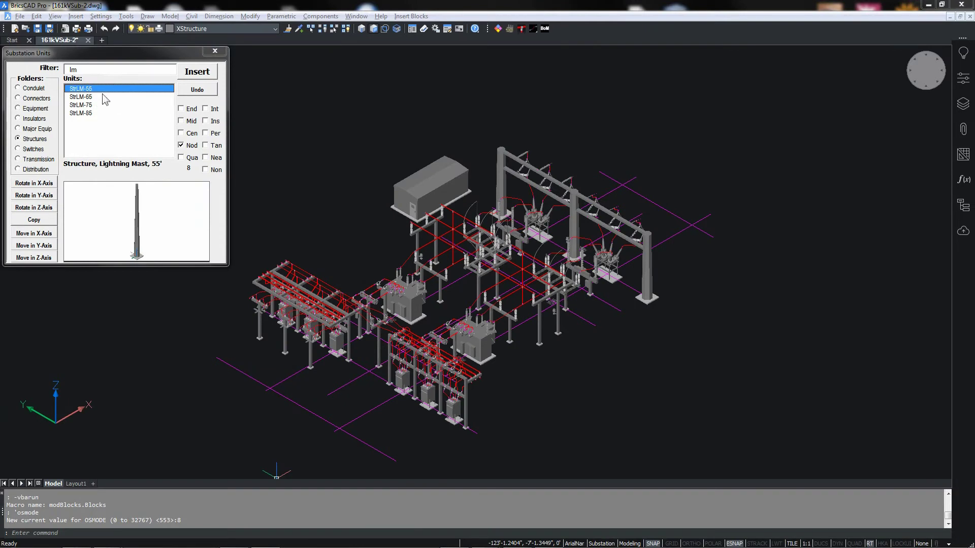
click(196, 87)
click(205, 109)
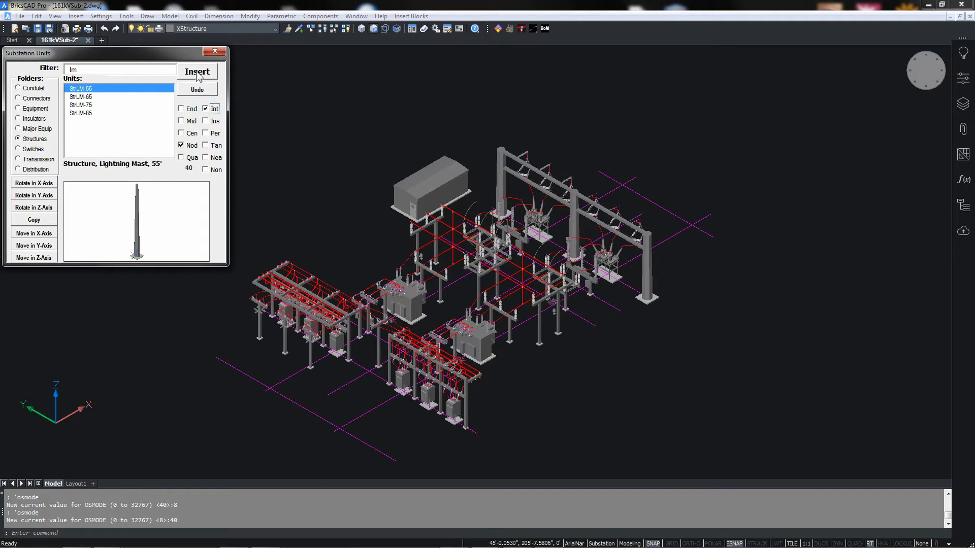
click(199, 70)
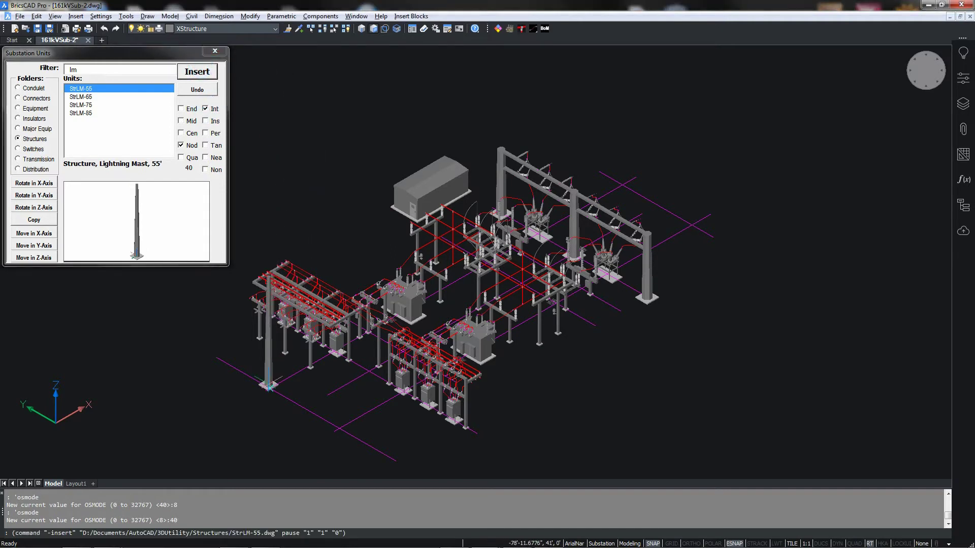
click(269, 389)
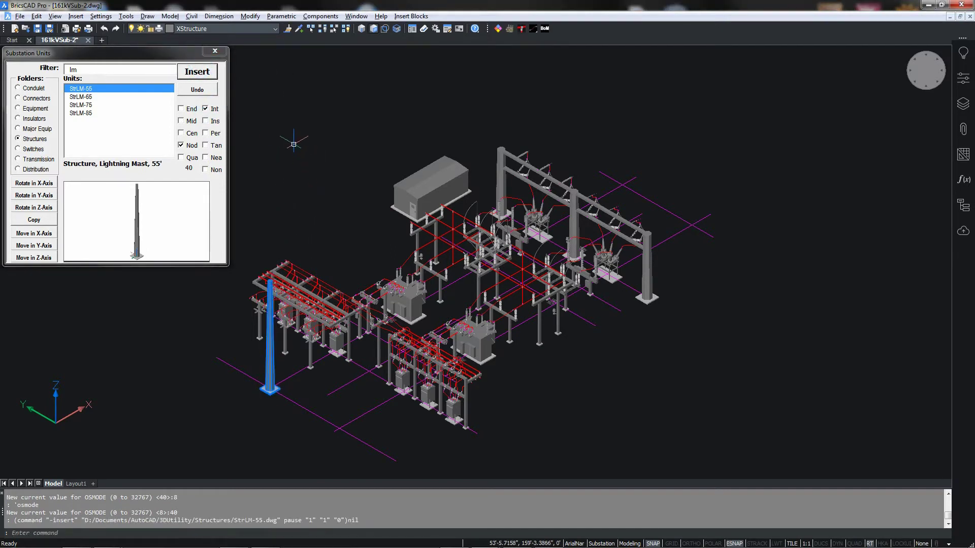
click(215, 50)
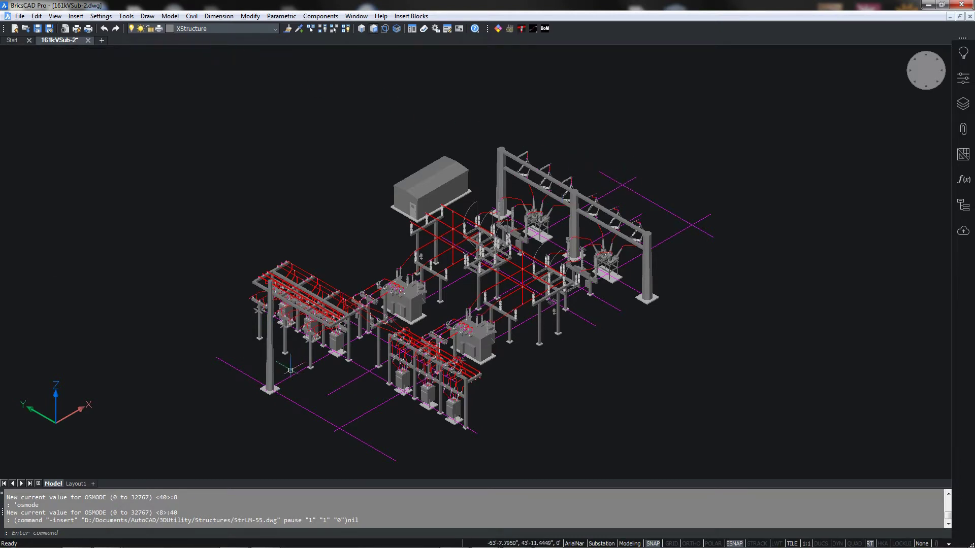
Step: With ortho on, draw a vertical line about 37' tall from the base-line intersection beyond the high-voltage dead-end structure
scroll(632, 186, up, 5)
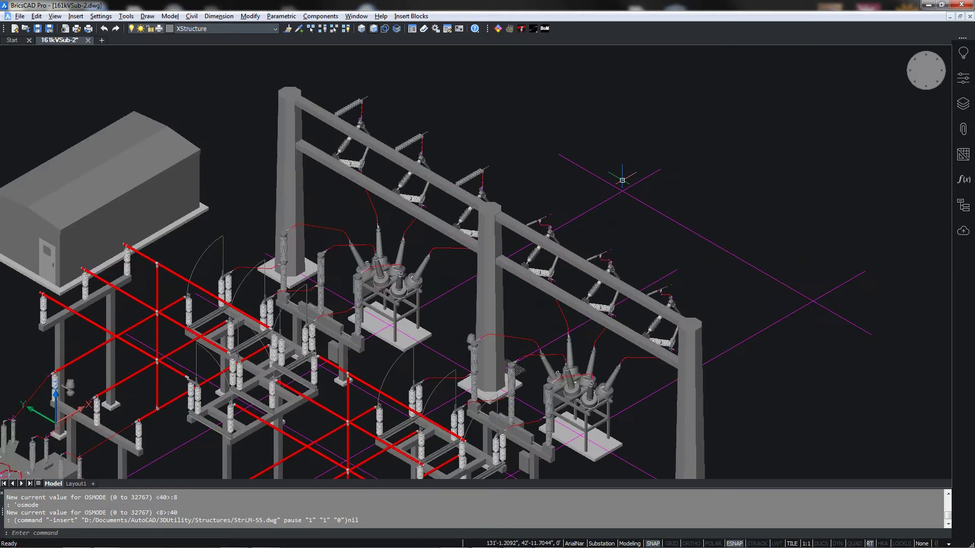
scroll(624, 174, down, 2)
scroll(629, 148, up, 1)
middle_drag(628, 152, 566, 187)
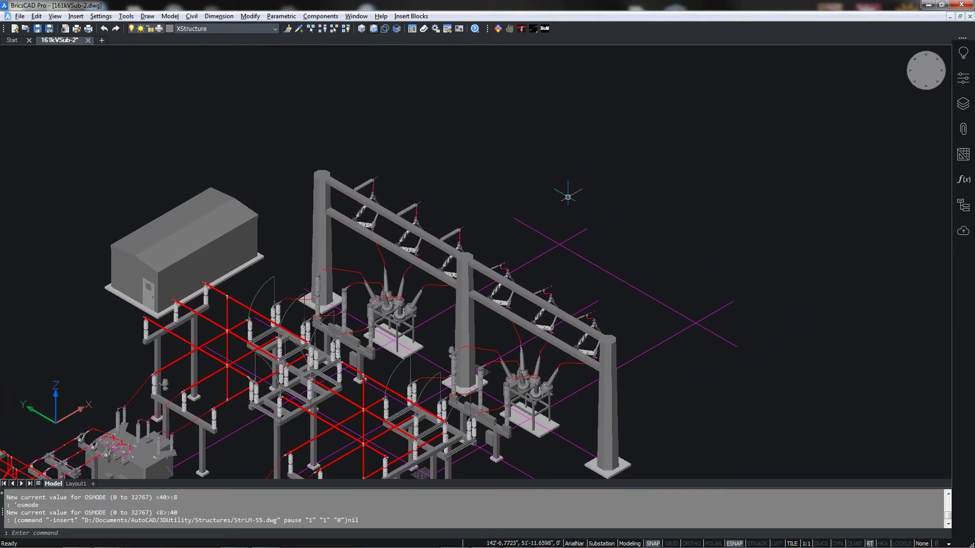
text(1)
text(INE)
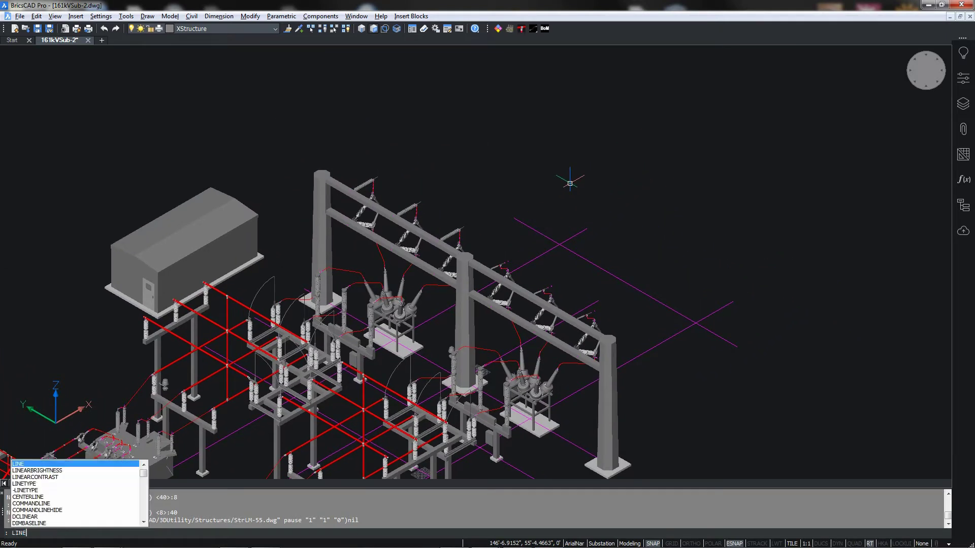
key(Return)
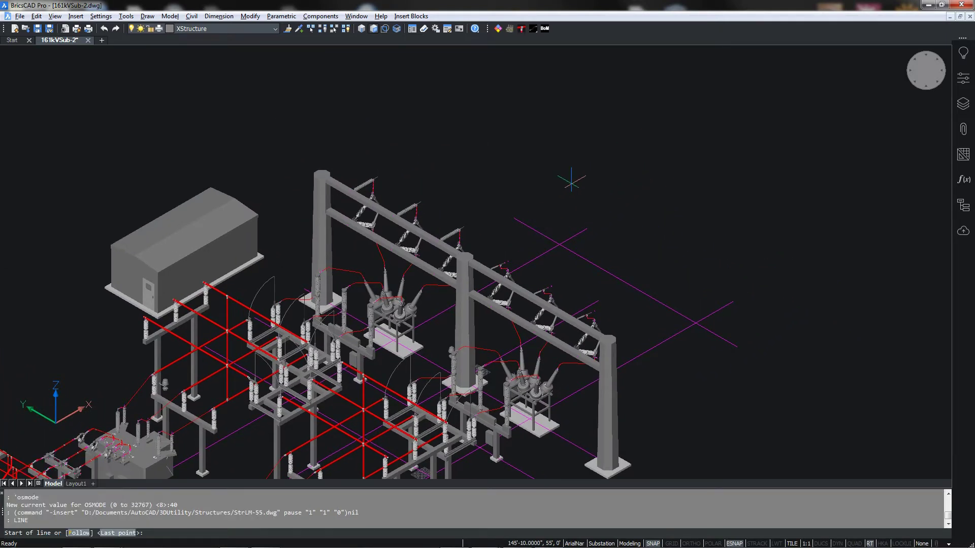
click(560, 243)
key(F8)
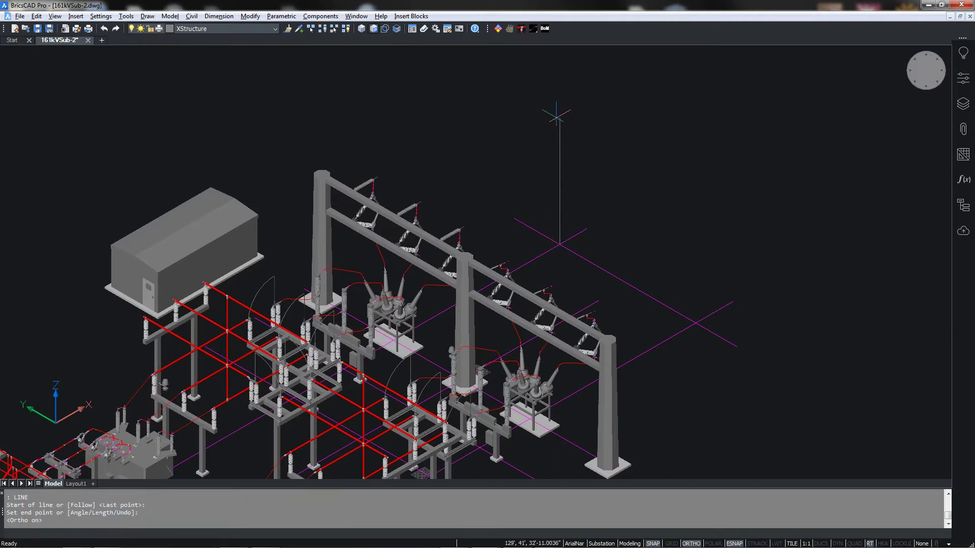
click(585, 112)
key(Return)
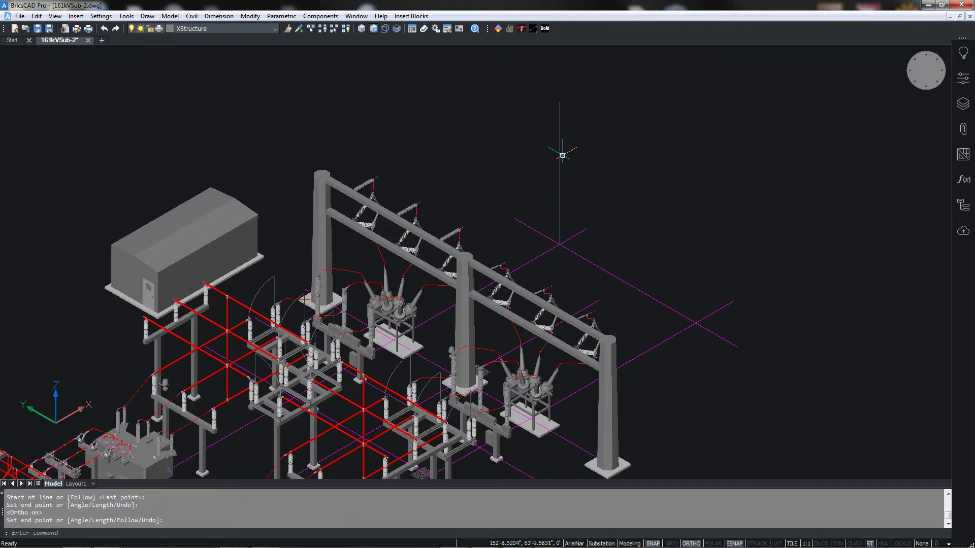
Step: Set the vertical line's length to 64.5'
click(560, 152)
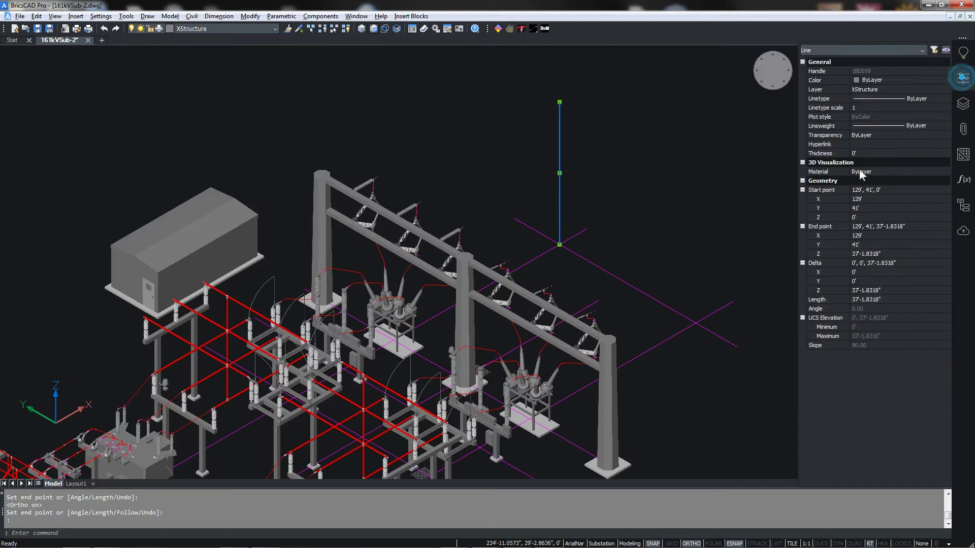
click(963, 78)
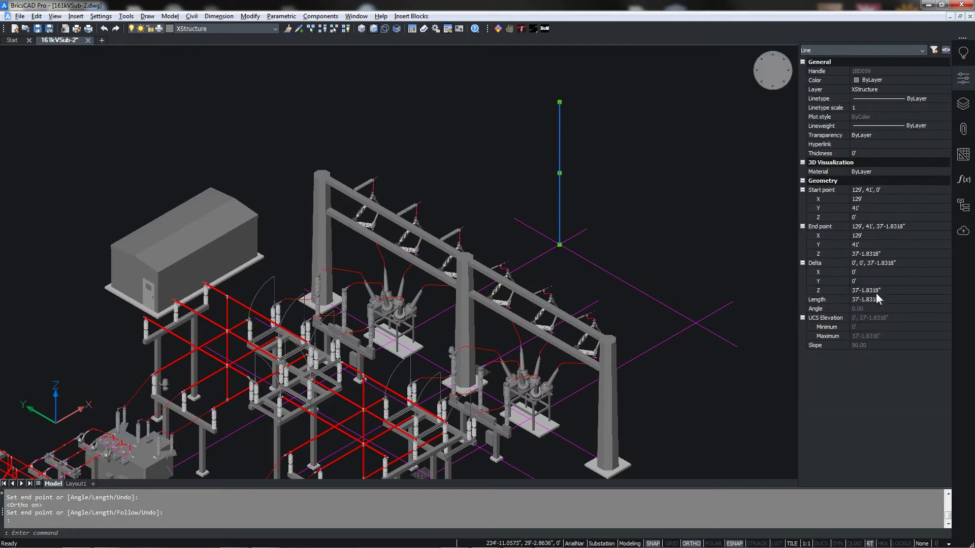
click(856, 300)
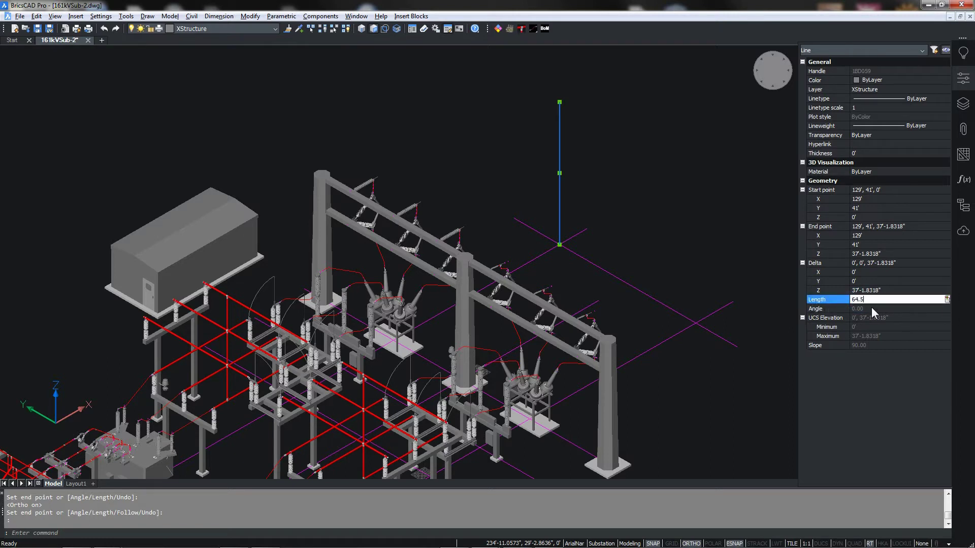
text(64.5')
key(Return)
scroll(649, 189, down, 2)
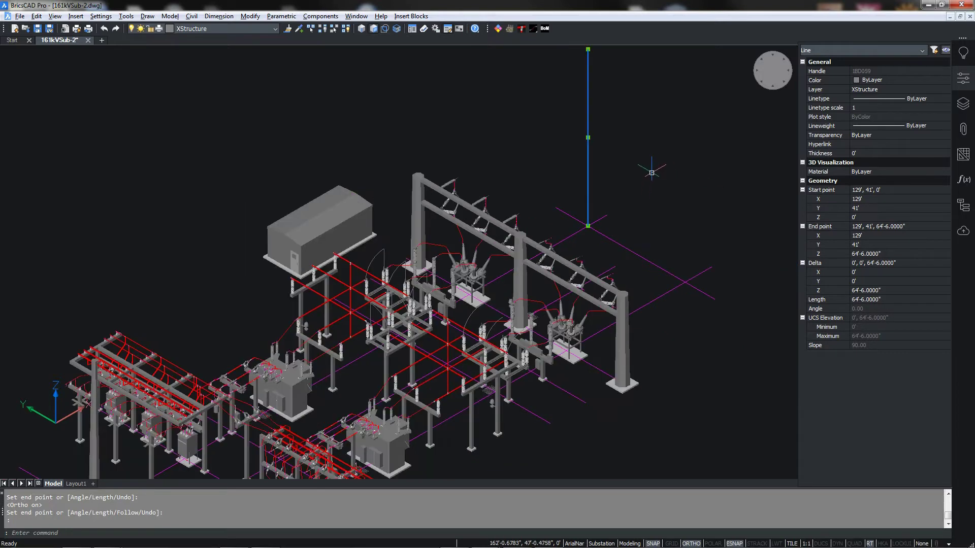
scroll(656, 178, down, 1)
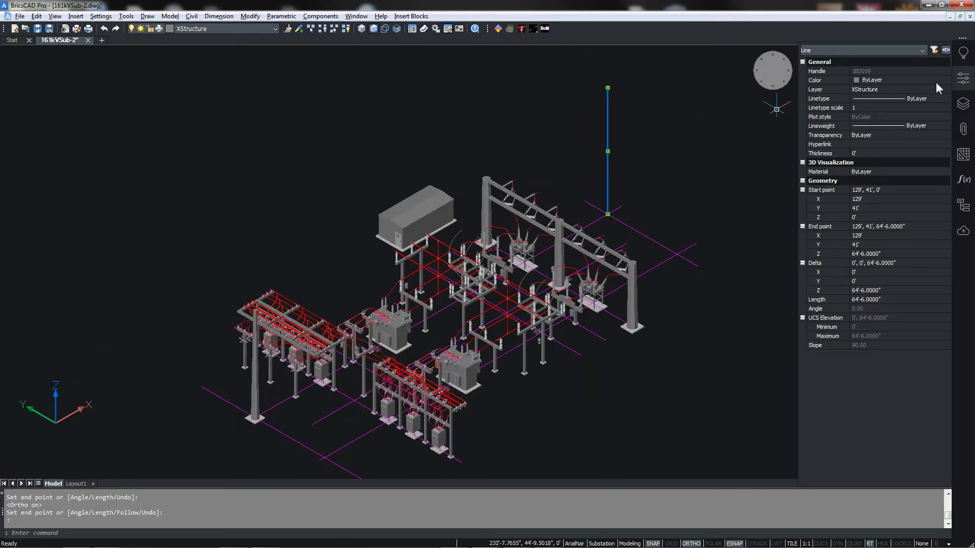
click(963, 78)
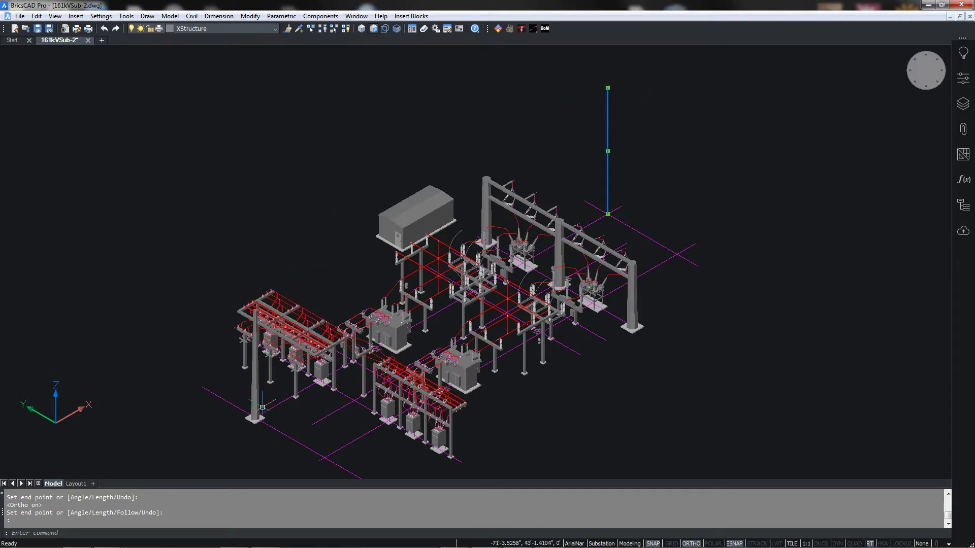
Step: Switch to the IEEE 998-2012 guide in Adobe Reader and examine the rolling-sphere principle in Figure 24
click(550, 538)
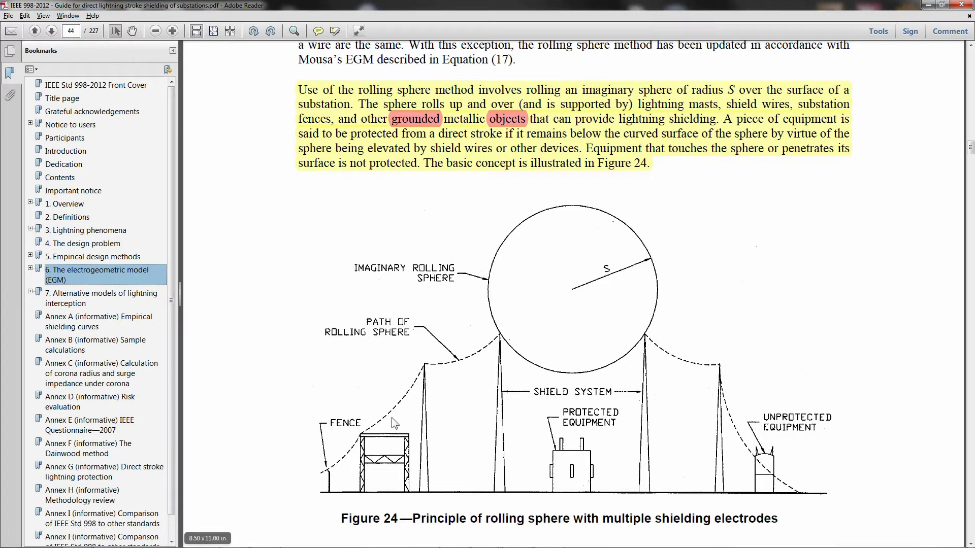
Step: Return to BricsCAD, show the substation model in the Left view and align the UCS to that view
click(928, 4)
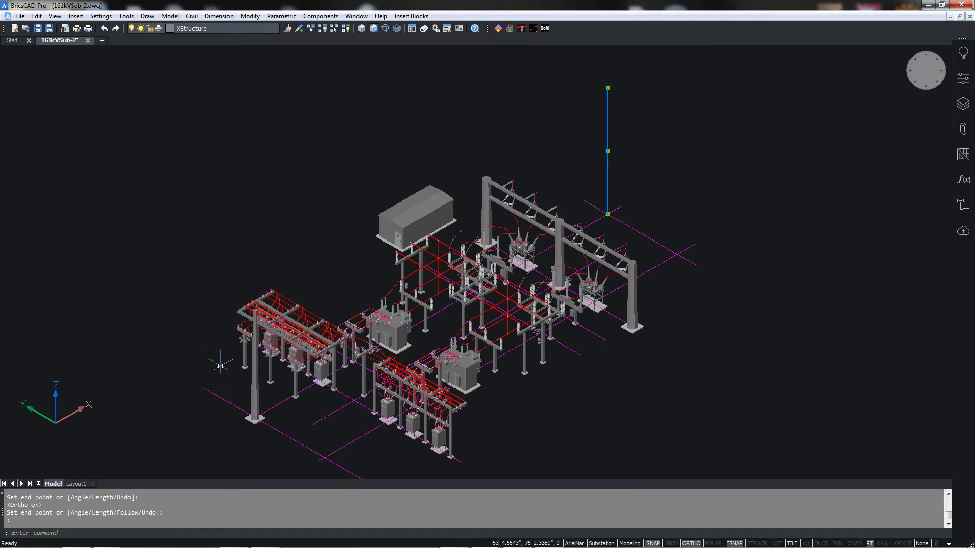
scroll(239, 379, up, 3)
middle_drag(363, 371, 369, 328)
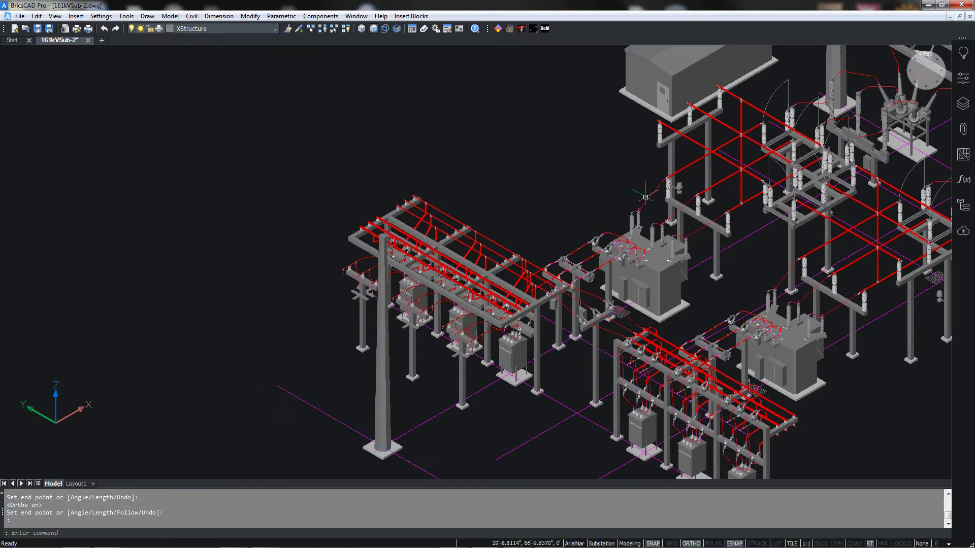
click(920, 90)
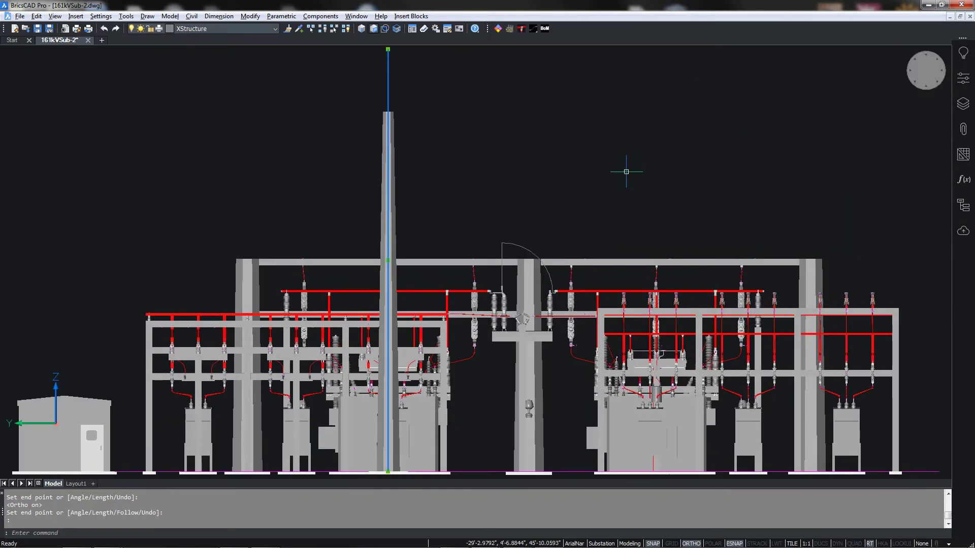
text(s)
key(Return)
key(Return)
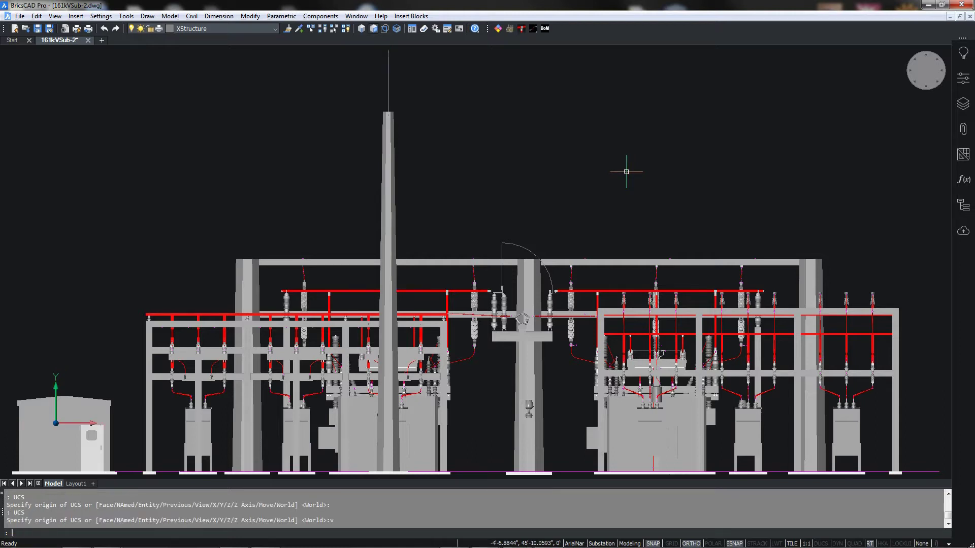
text(v)
key(Return)
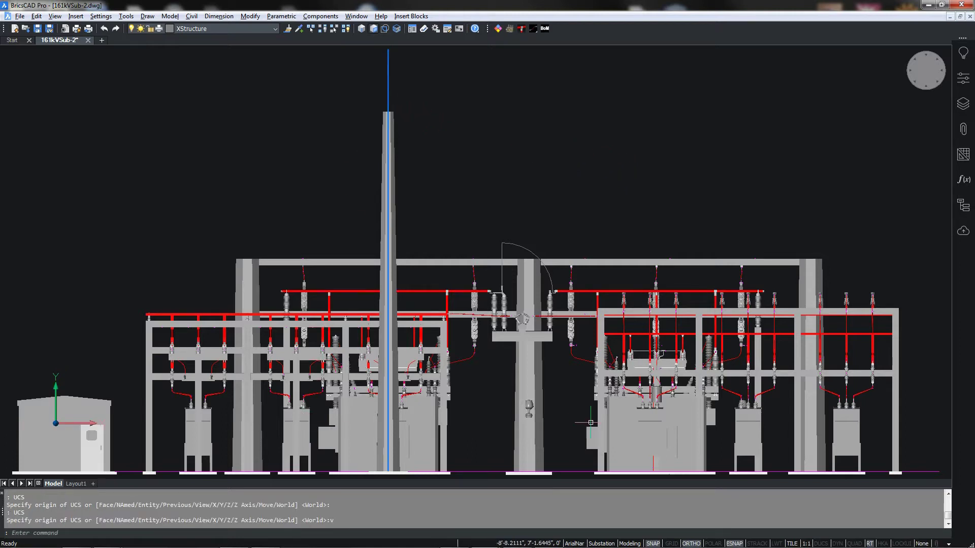
Step: Start an APTR arc at the node on top of the StrLM-55 mast, using node snap
scroll(543, 151, down, 3)
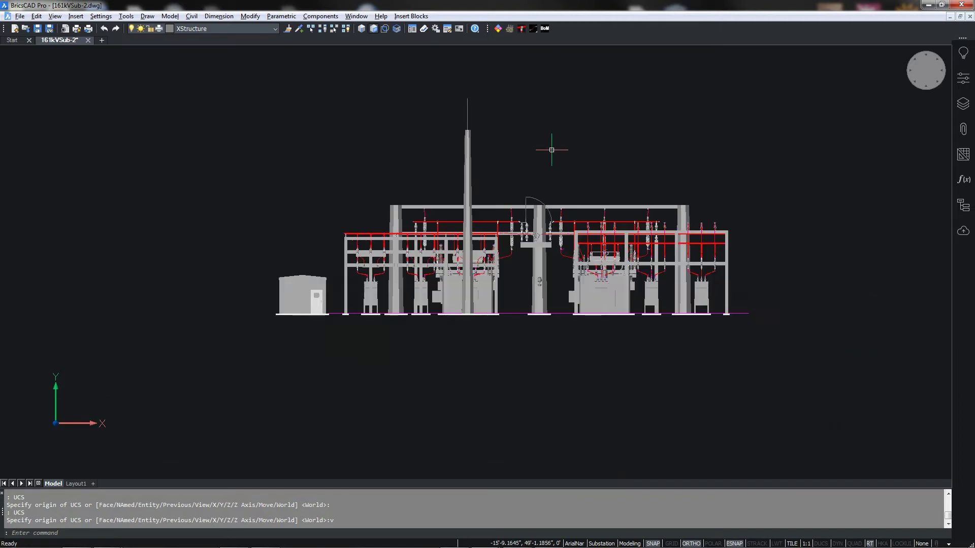
shift+middle_drag(568, 152, 415, 173)
scroll(414, 172, up, 4)
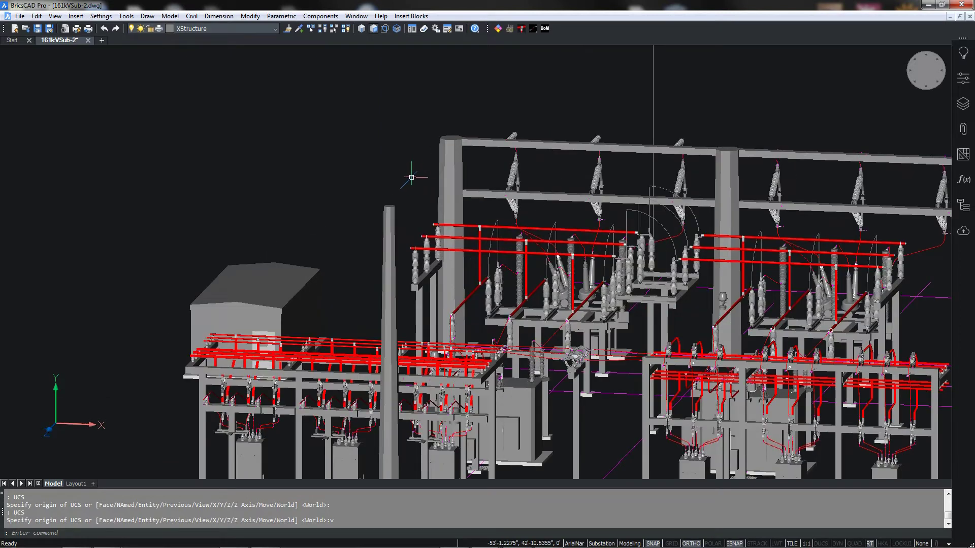
middle_drag(324, 186, 423, 102)
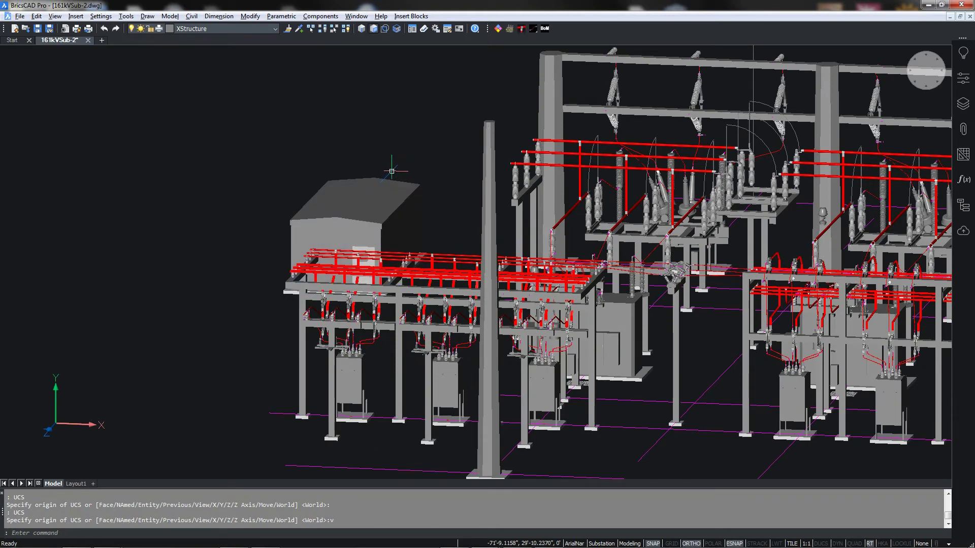
text(ap)
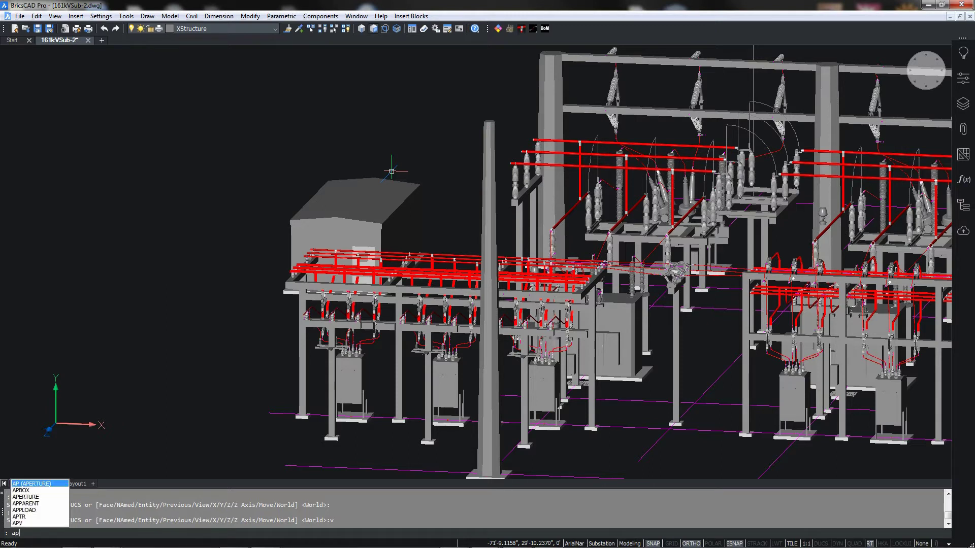
text(t)
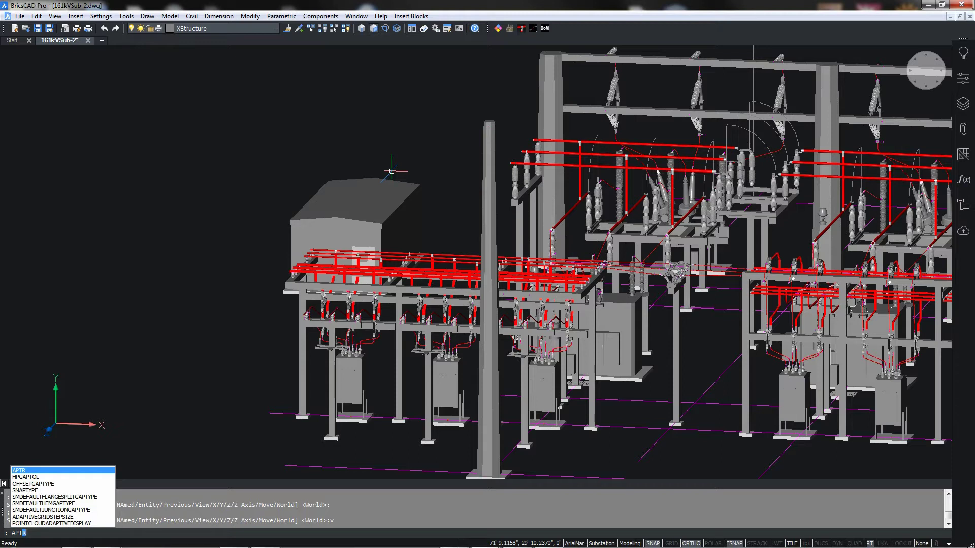
key(Return)
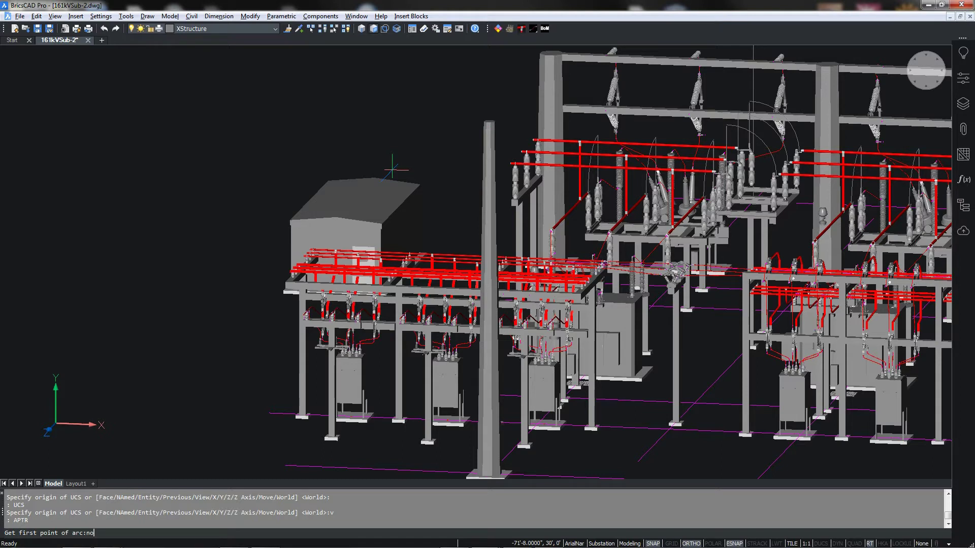
key(Return)
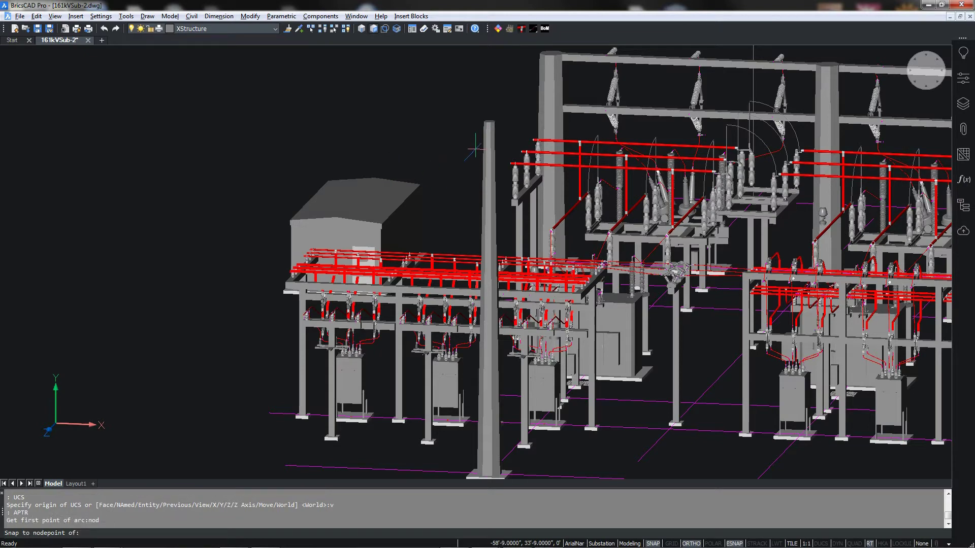
scroll(482, 132, up, 4)
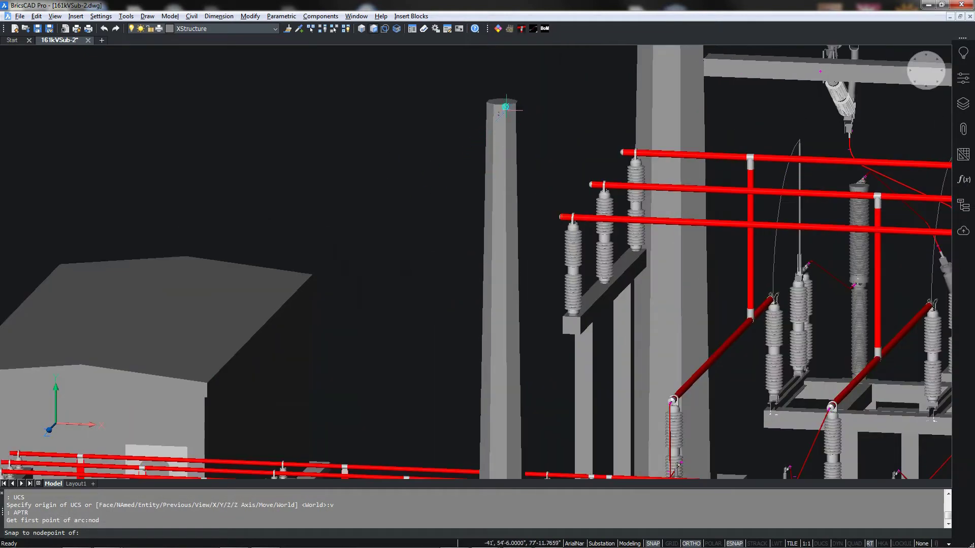
click(506, 107)
Step: With ortho off, pick the arc's tangent side near the ground on the control-house side of the mast and set the radius to 53.6'
scroll(435, 192, down, 5)
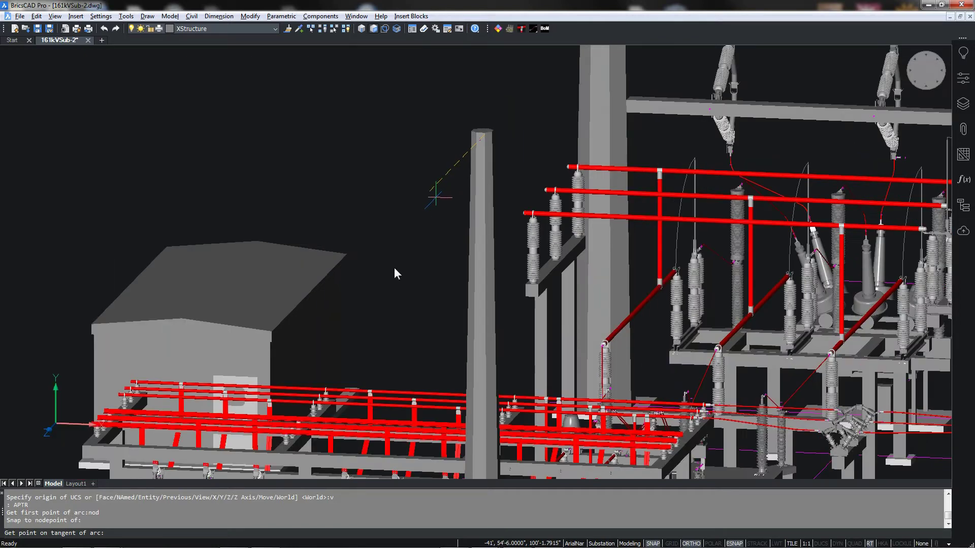
middle_drag(399, 245, 440, 182)
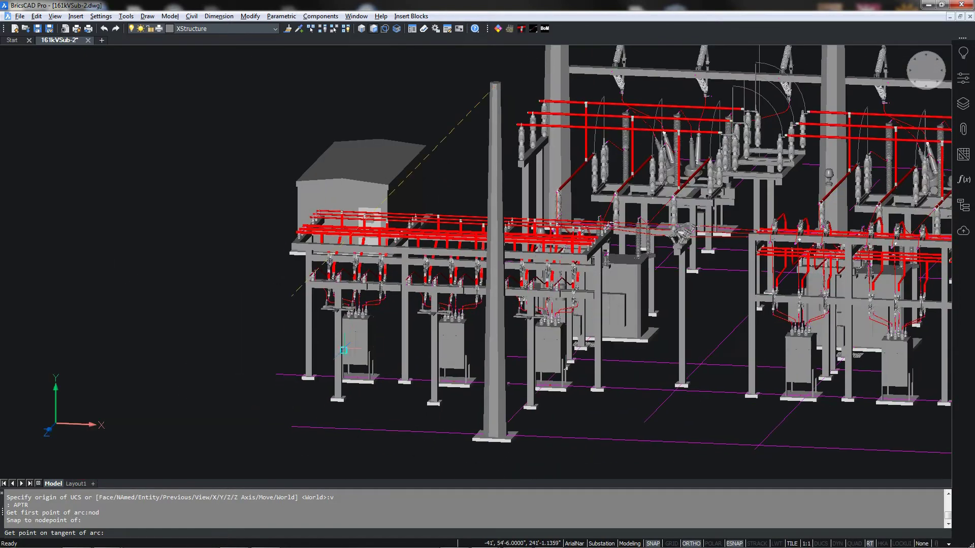
key(F8)
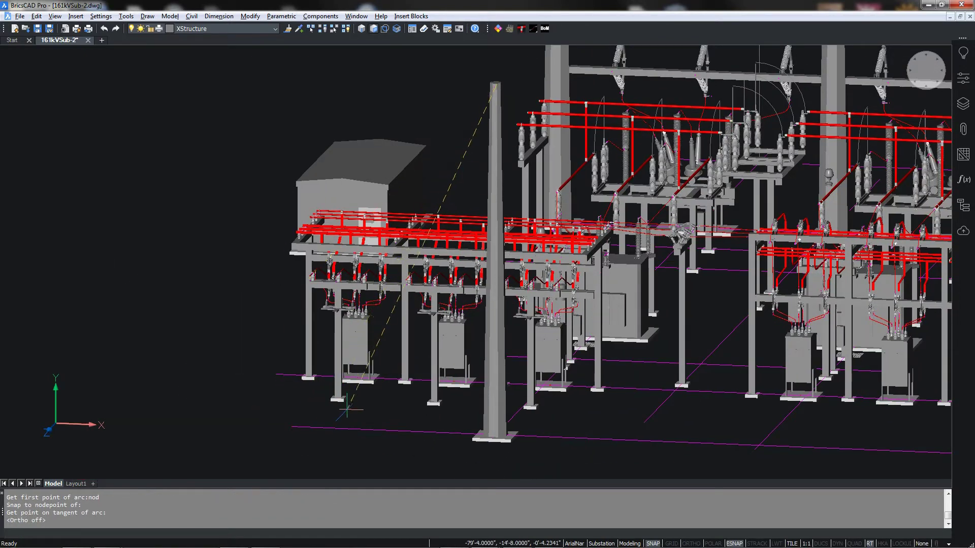
click(329, 428)
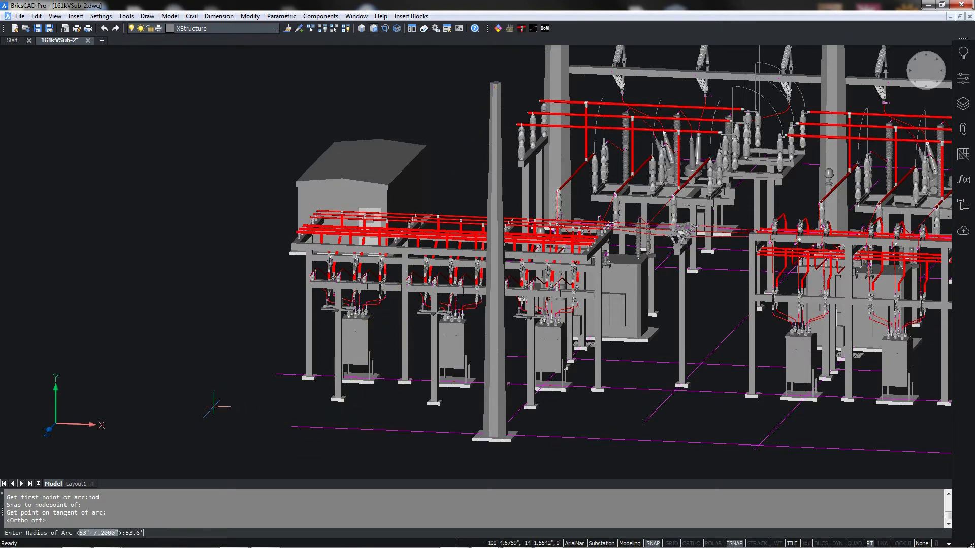
text(40)
key(Return)
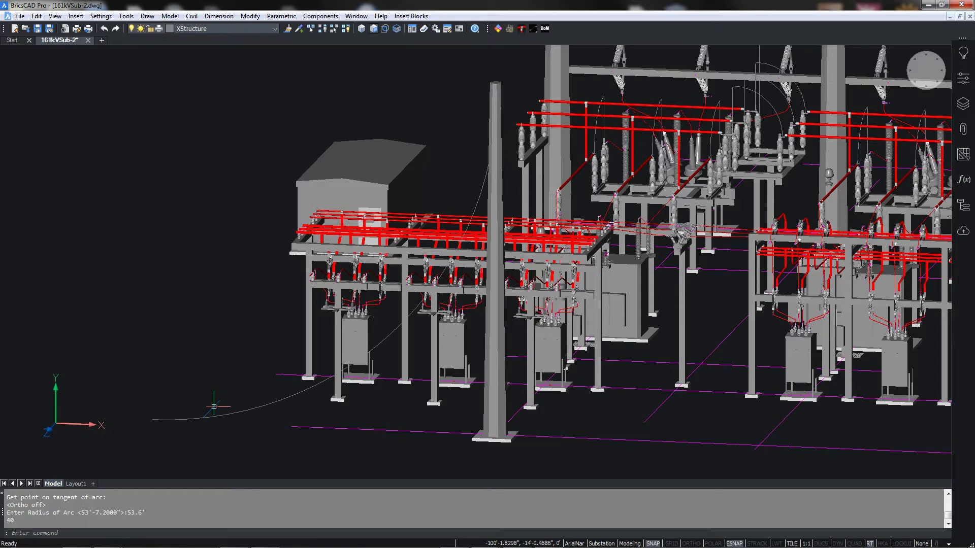
Step: Make L1 the current layer and move the new mast arc from XStructure to L1
click(961, 107)
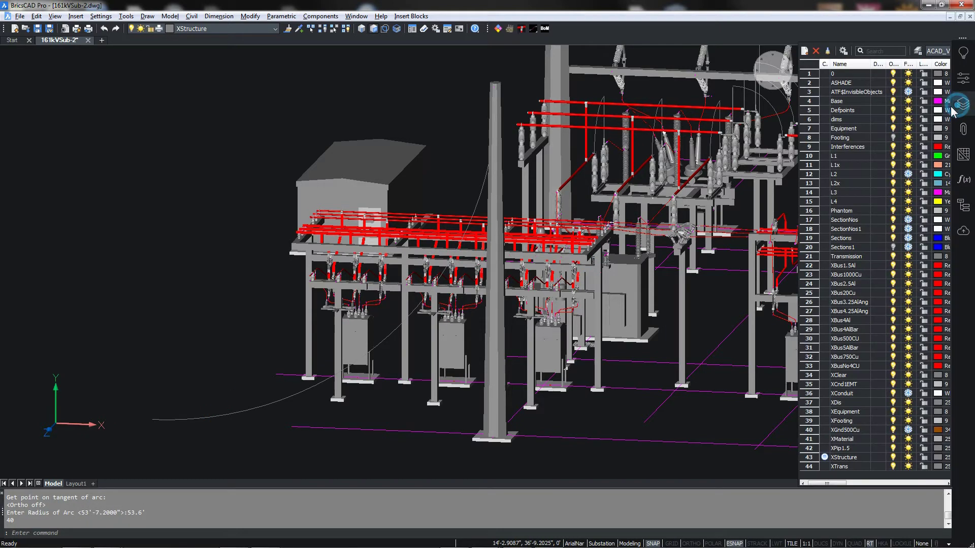
double_click(823, 156)
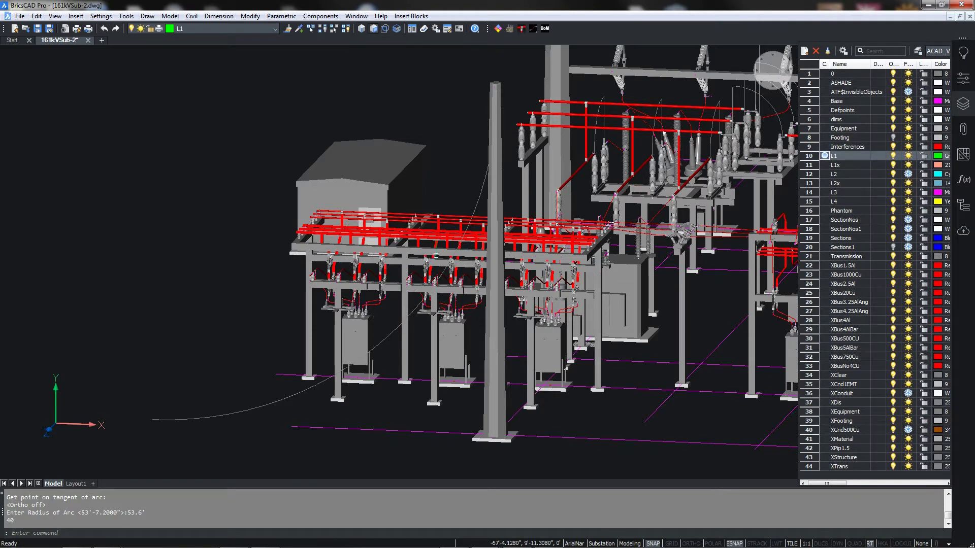
click(234, 412)
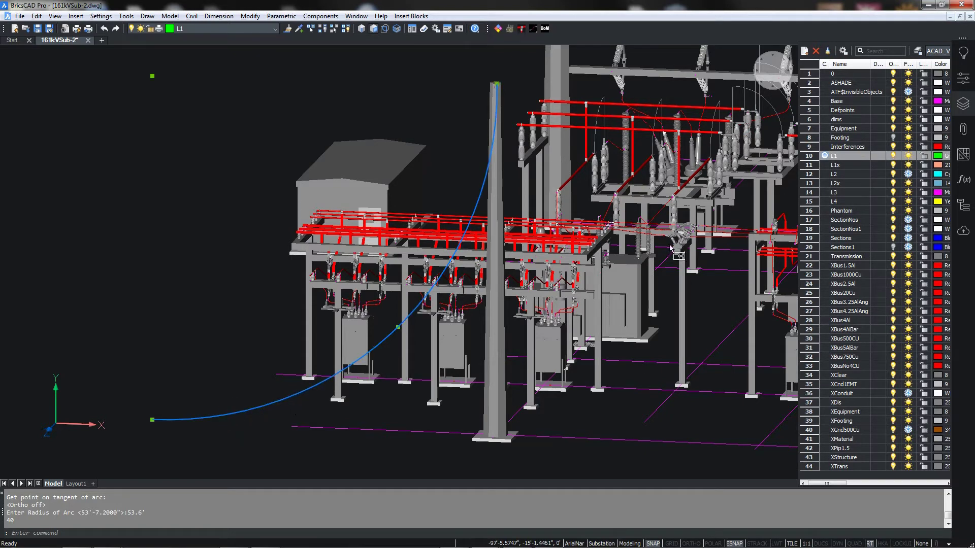
click(963, 78)
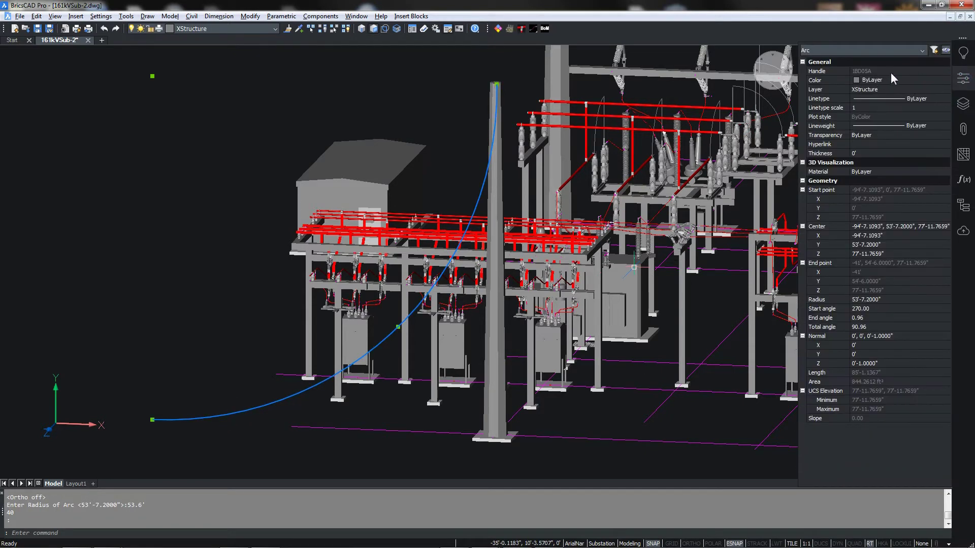
click(890, 89)
click(888, 91)
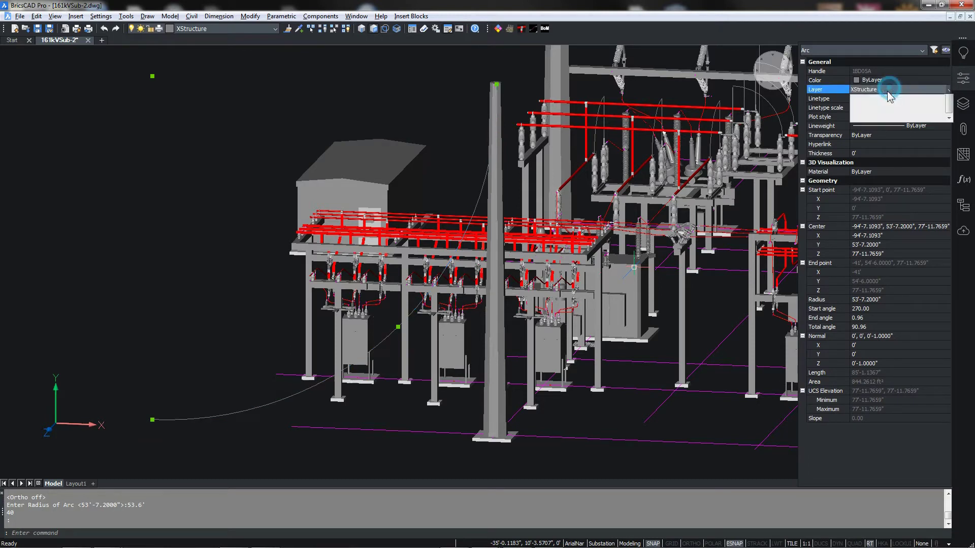
scroll(889, 186, up, 5)
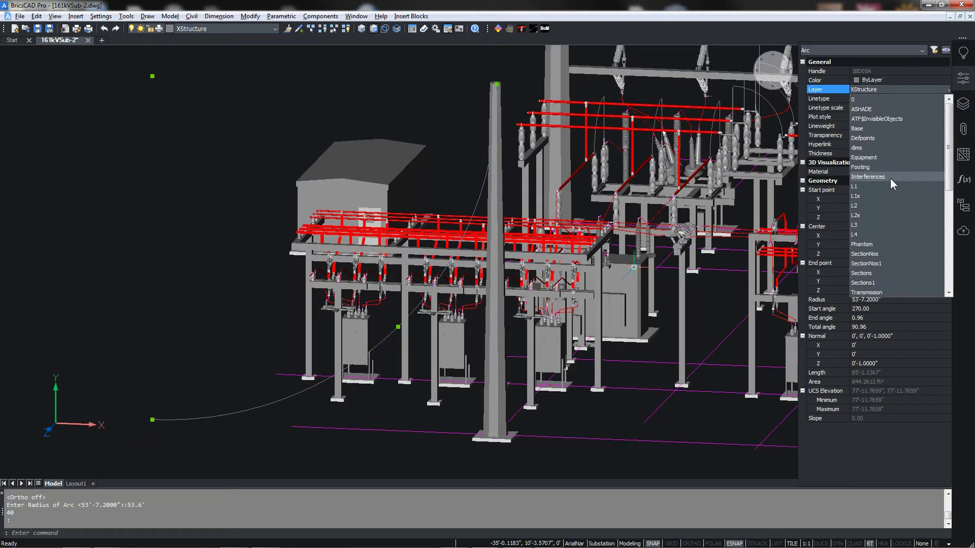
click(869, 198)
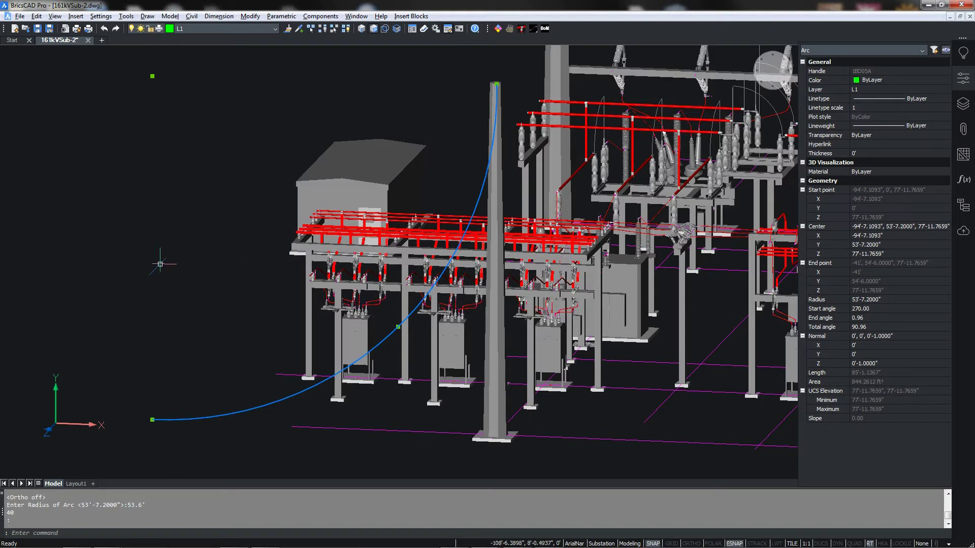
key(Escape)
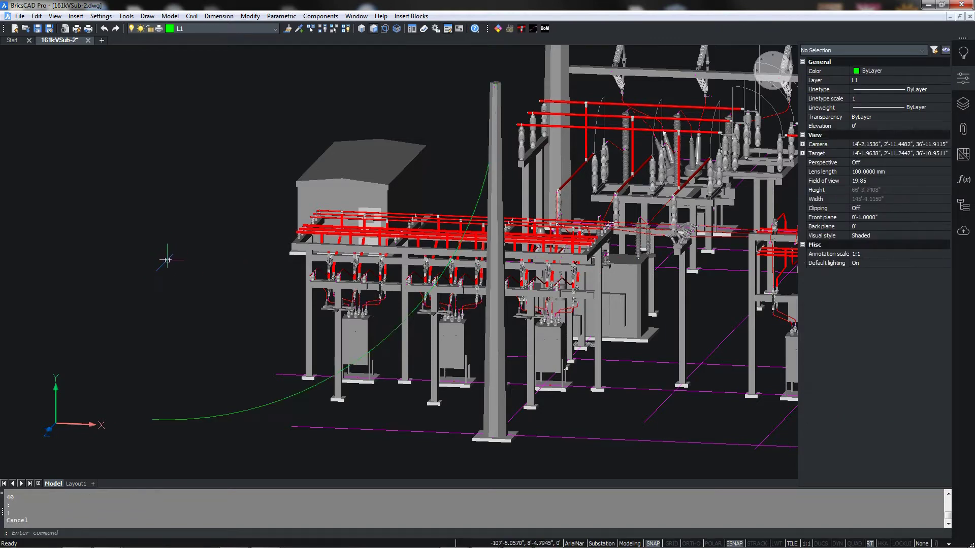
Step: Draw a second APTR arc with a 53'-7.2" radius from the top of the 64.5' vertical line, curving down toward the control-house side
scroll(165, 256, down, 3)
middle_drag(165, 256, 429, 367)
scroll(459, 249, down, 4)
scroll(434, 307, up, 4)
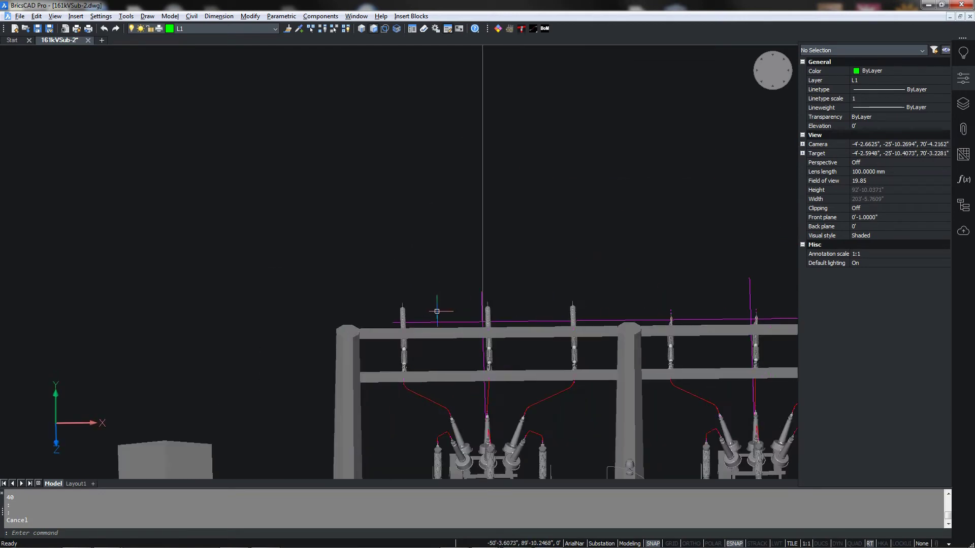
scroll(443, 290, down, 2)
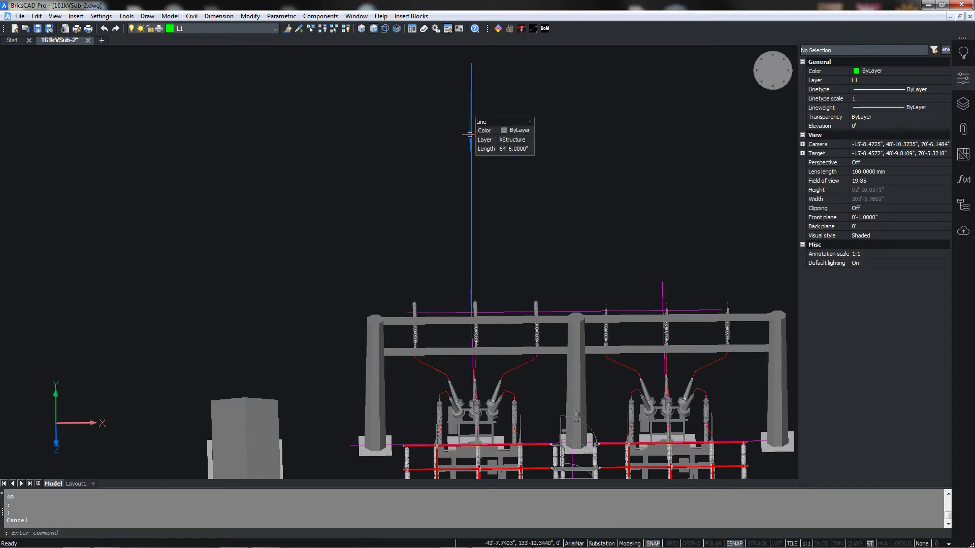
key(Return)
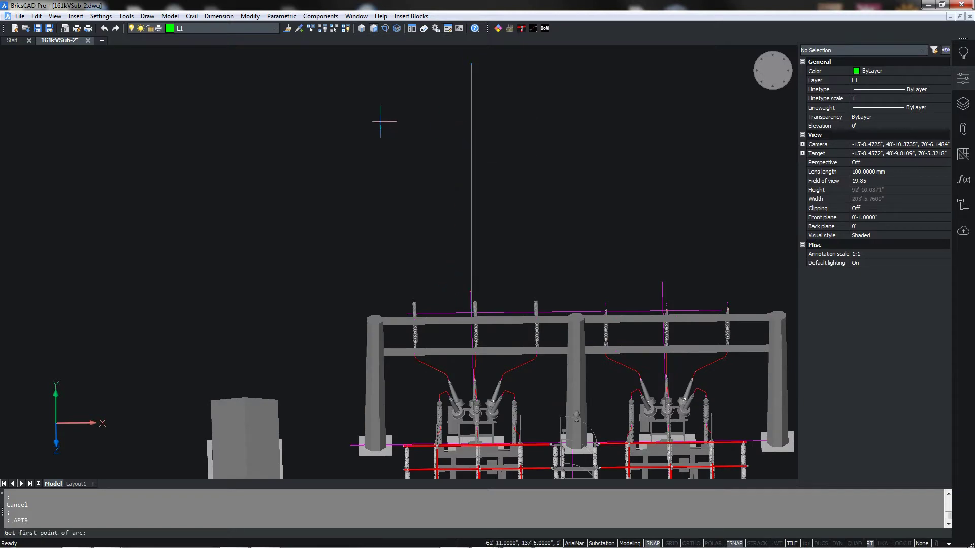
click(471, 64)
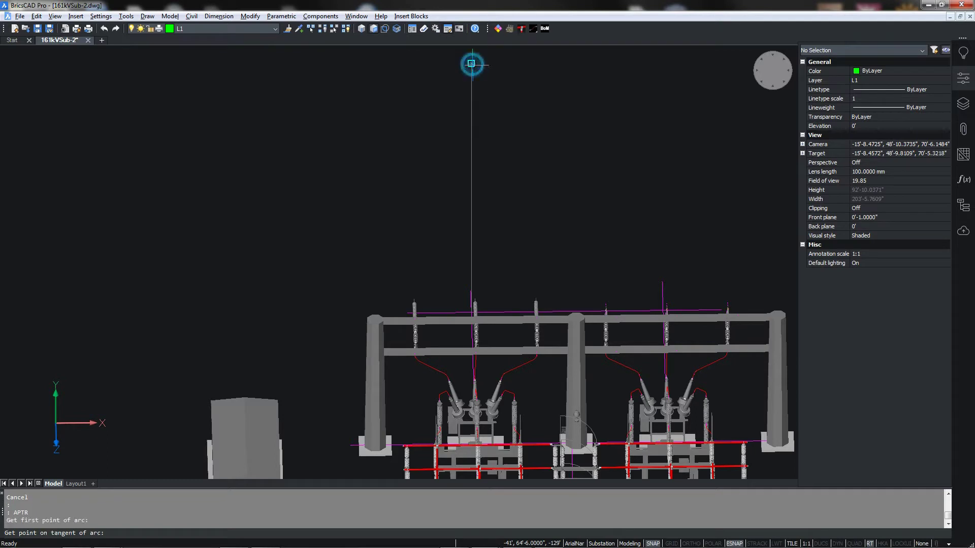
click(431, 312)
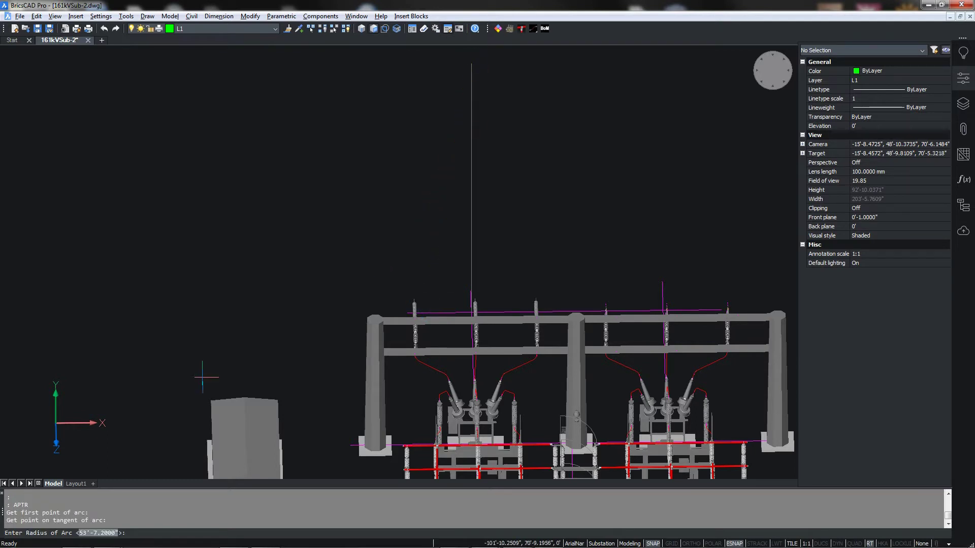
text(40)
key(Return)
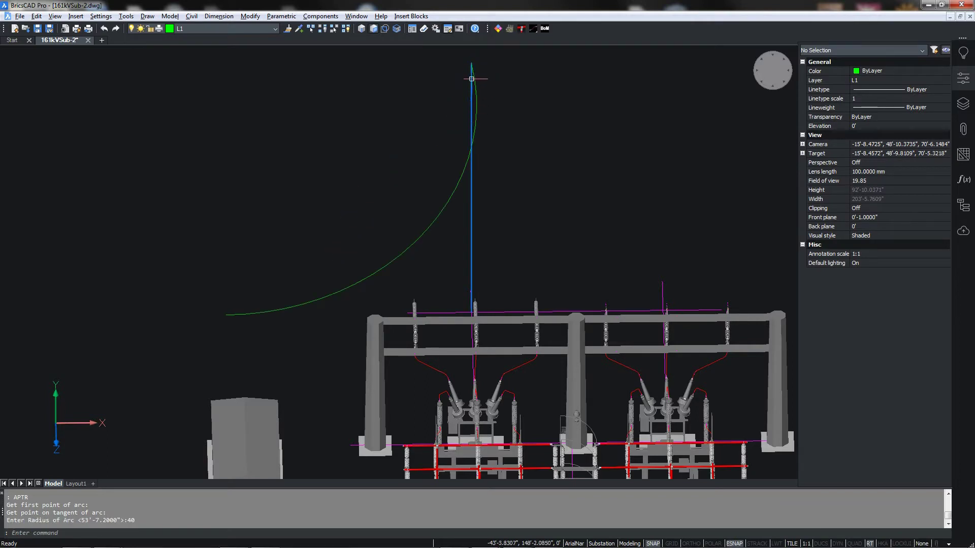
Step: Compare the two protection arcs in the Left view, selecting the one that starts at the top of the 64.5' line
mouse_move(471, 108)
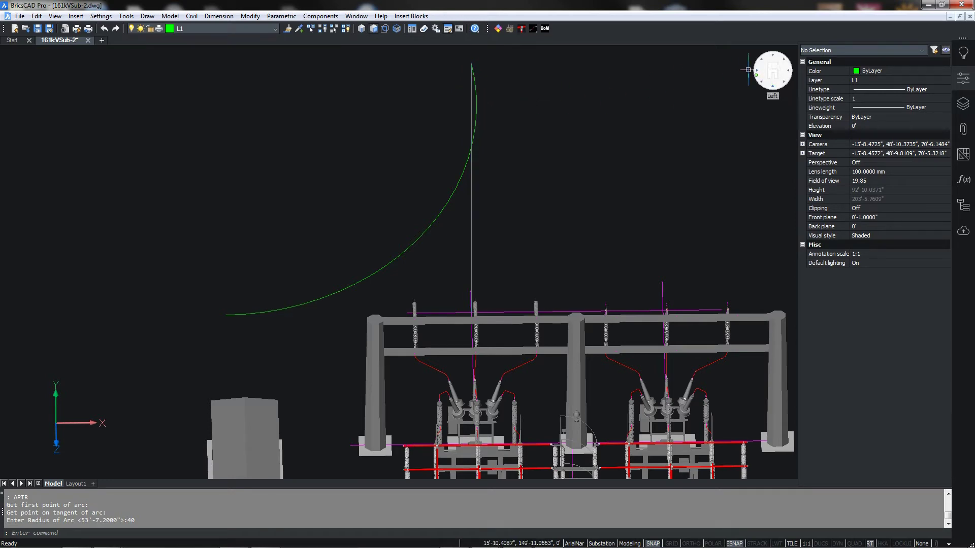
click(748, 70)
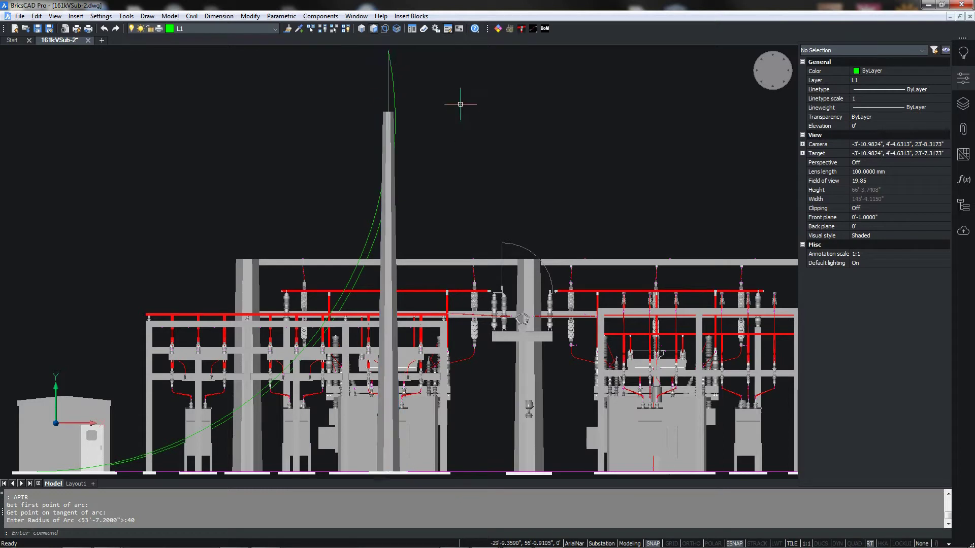
click(395, 92)
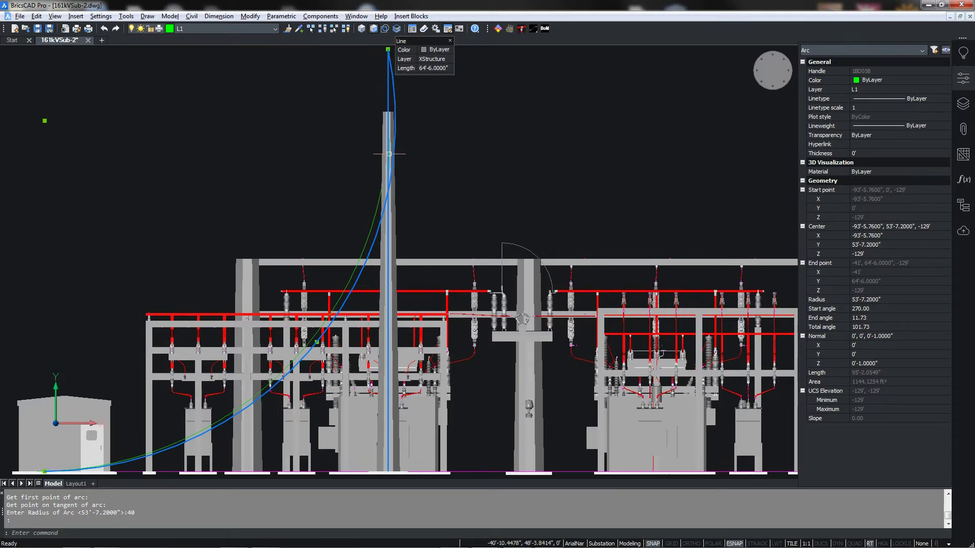
Step: Select the shorter mast's protection arc together with the other arc and view both in 3D
click(375, 216)
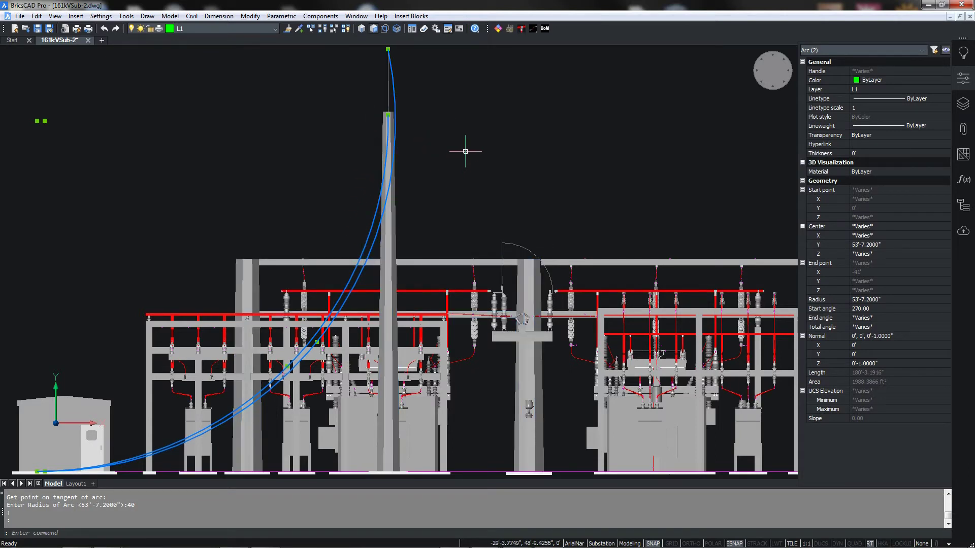
shift+middle_drag(462, 173, 486, 189)
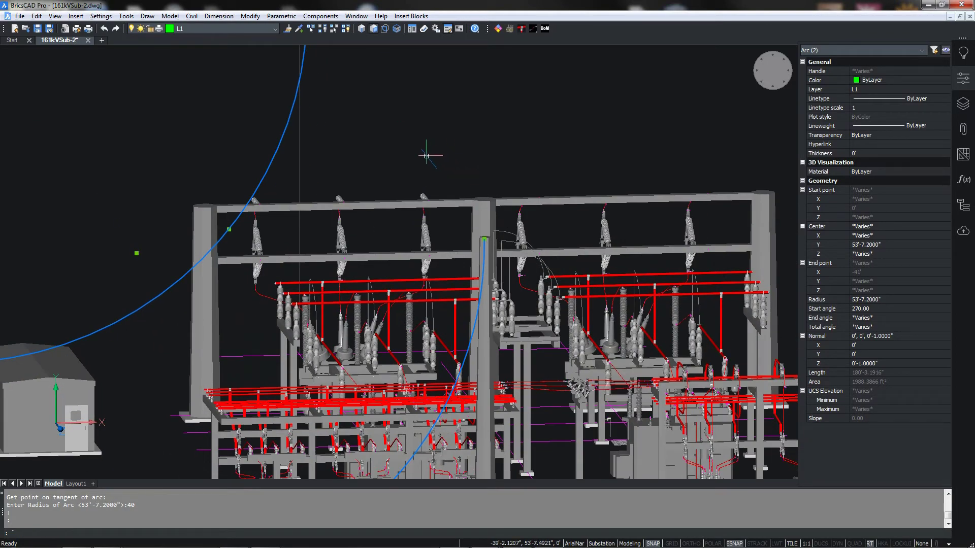
key(Escape)
Step: Loft a surface between the two protection arcs using the cross-sections-only option
middle_drag(426, 148, 457, 100)
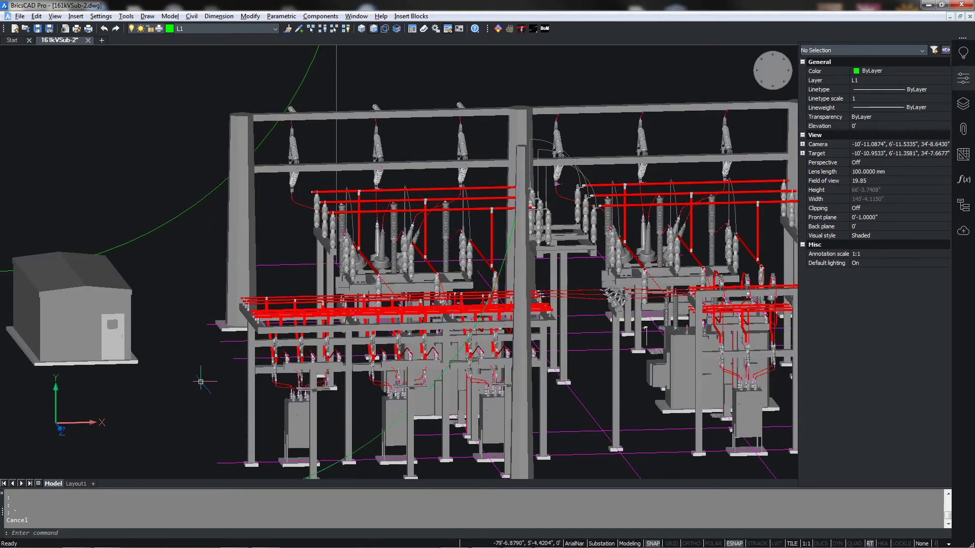
text(ft)
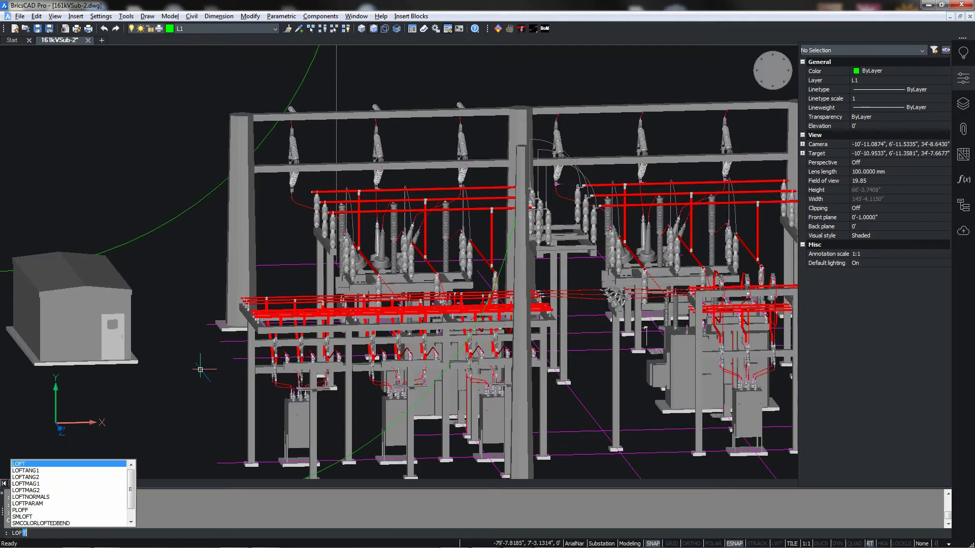
key(Return)
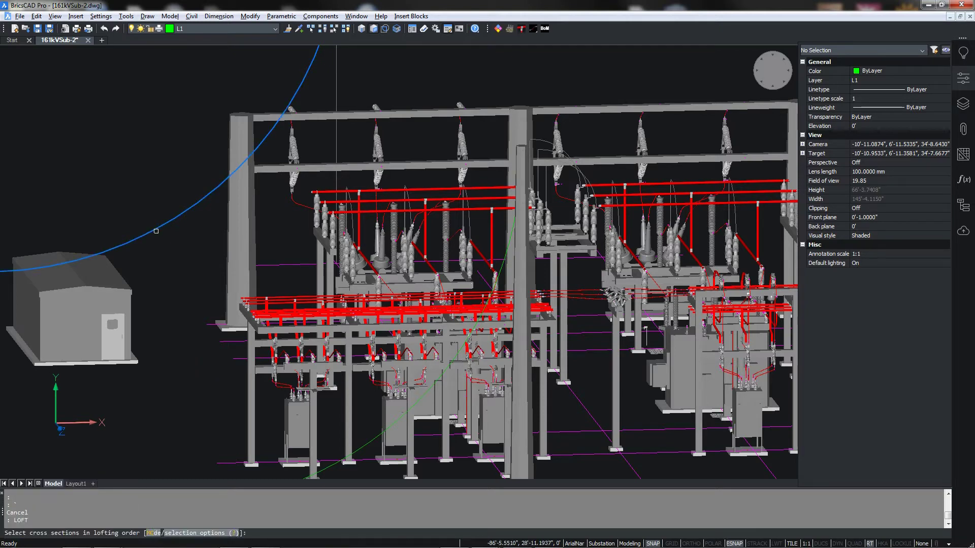
click(156, 231)
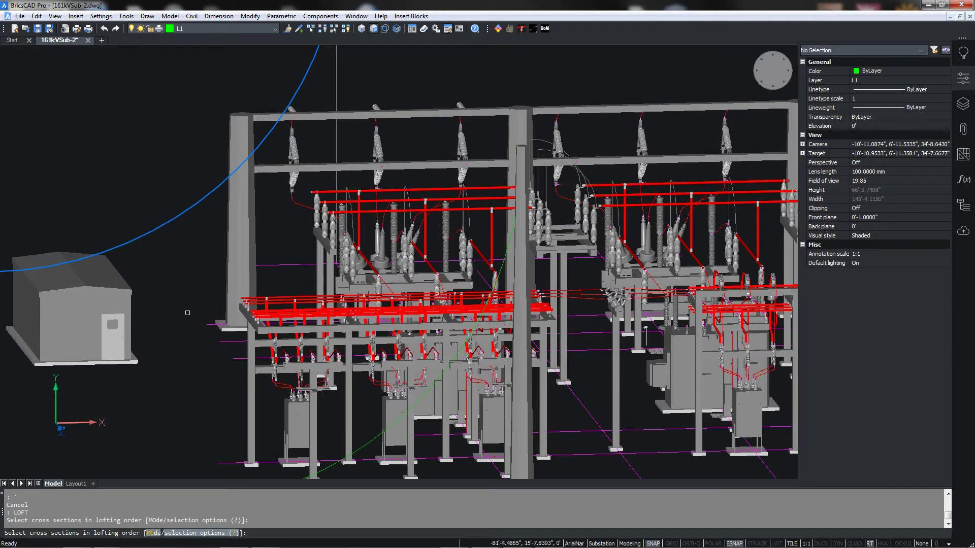
middle_drag(191, 339, 174, 217)
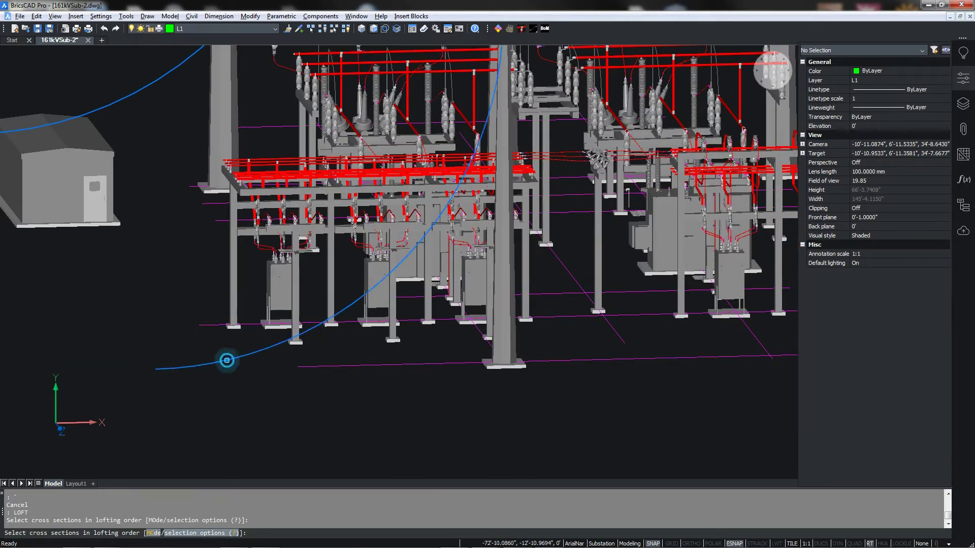
click(226, 360)
key(Return)
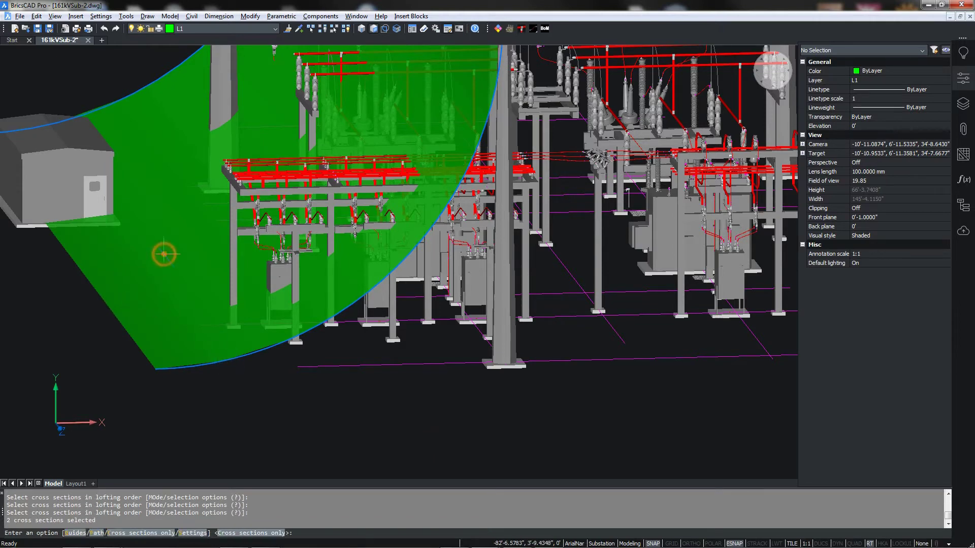
key(Return)
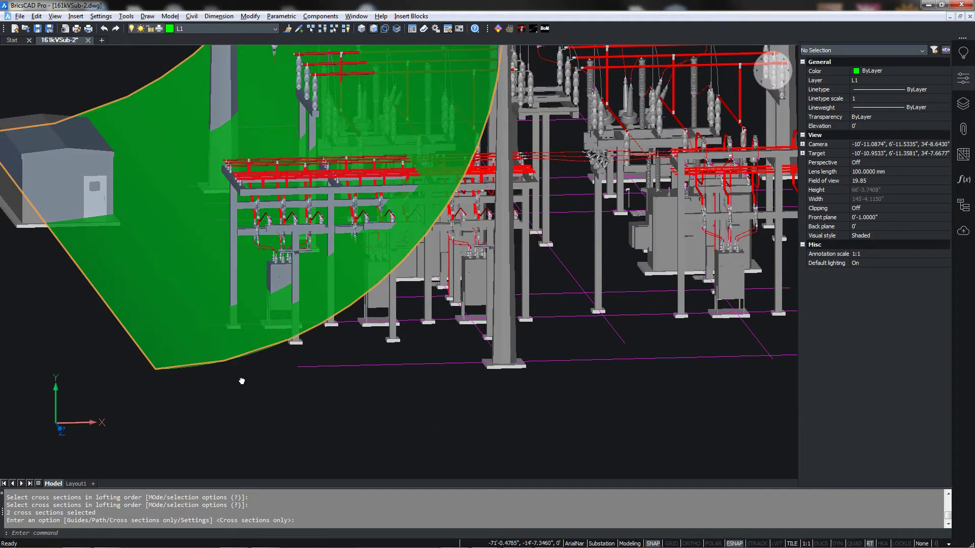
Step: Show the lofted surface over the substation in the Top view and align the UCS to that view
middle_drag(242, 381, 267, 465)
scroll(305, 333, down, 7)
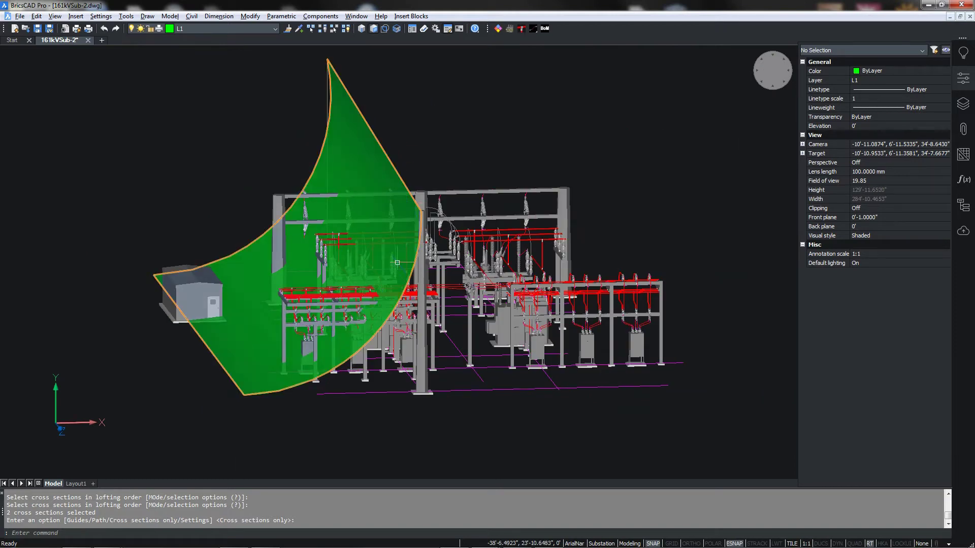
scroll(378, 291, up, 5)
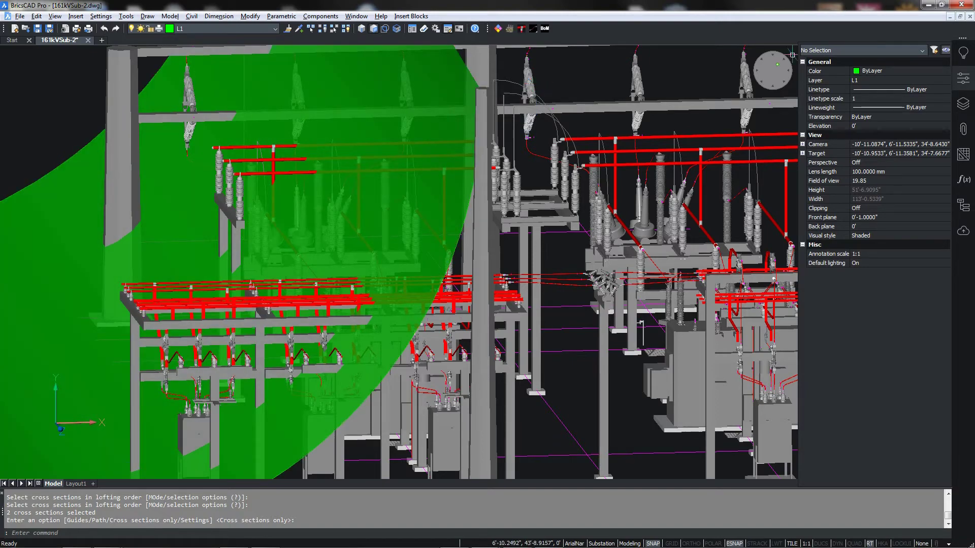
click(770, 69)
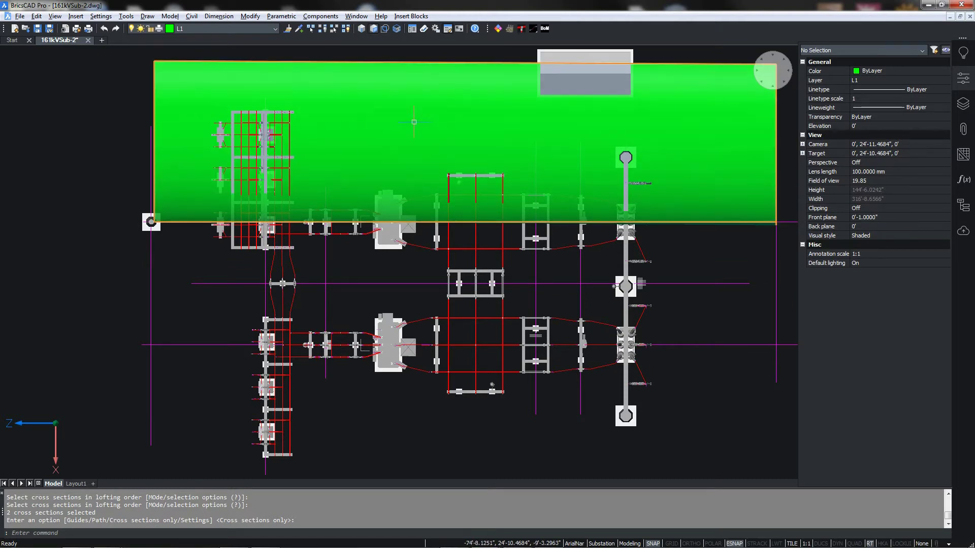
middle_drag(115, 146, 52, 168)
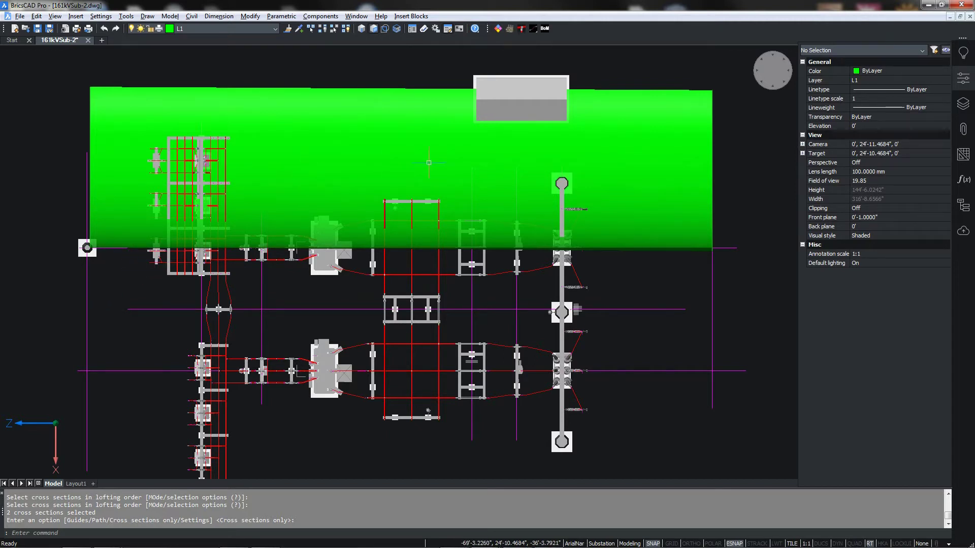
click(640, 77)
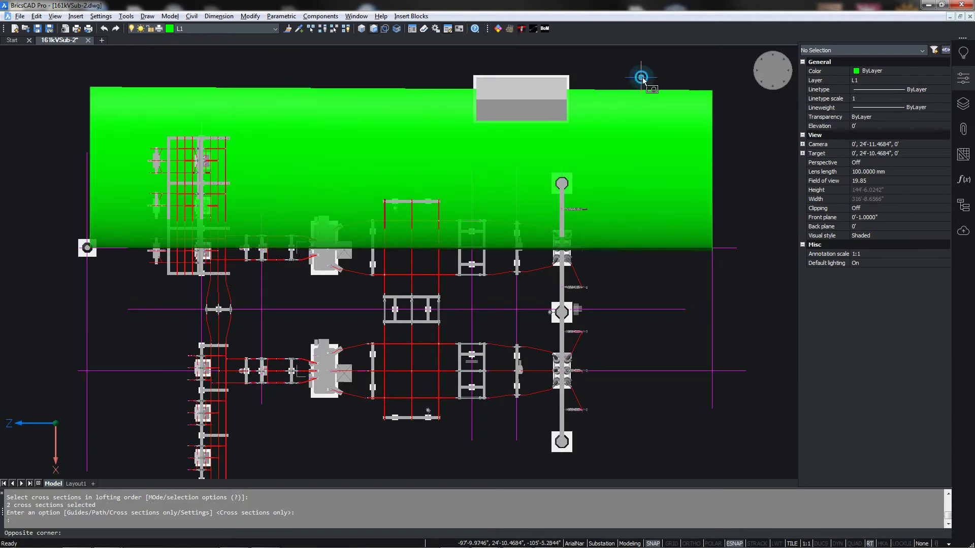
click(618, 100)
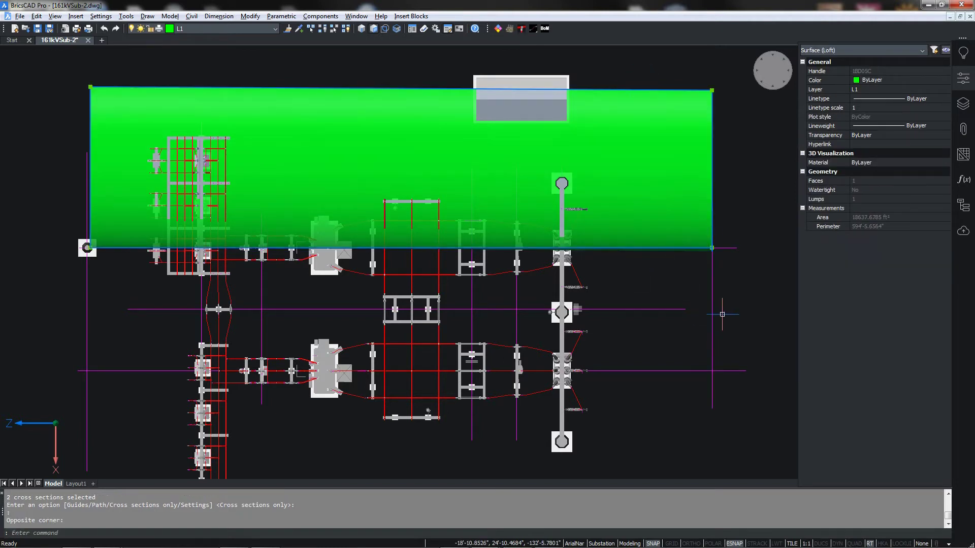
text(UCS)
key(Return)
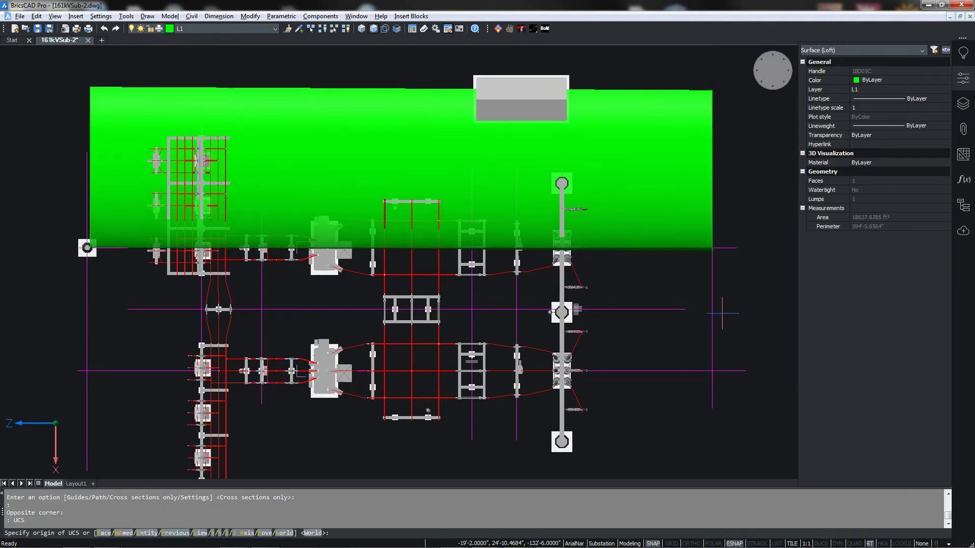
text(v)
key(Return)
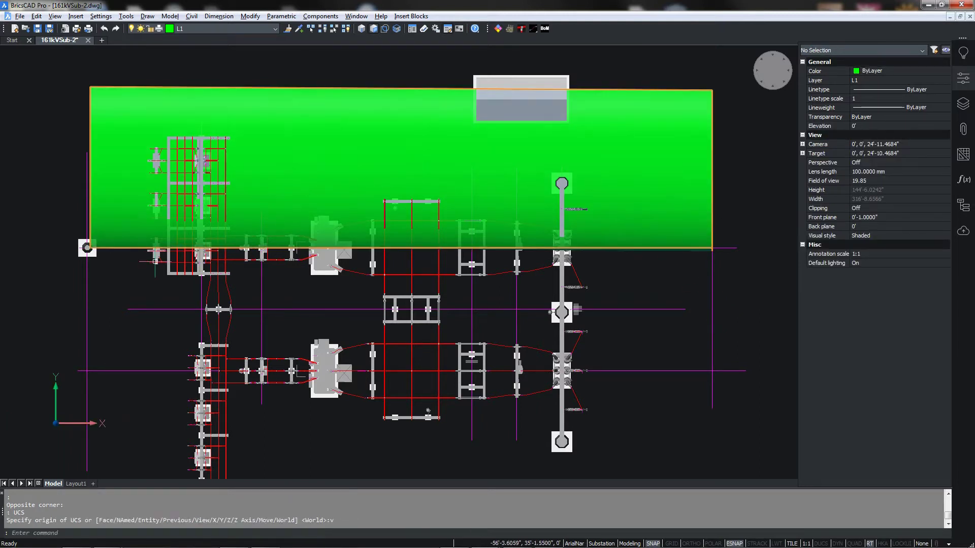
Step: Rotate the lofted surface to about 353° around its upper corner at the top of the 64.5' line
click(676, 80)
click(660, 121)
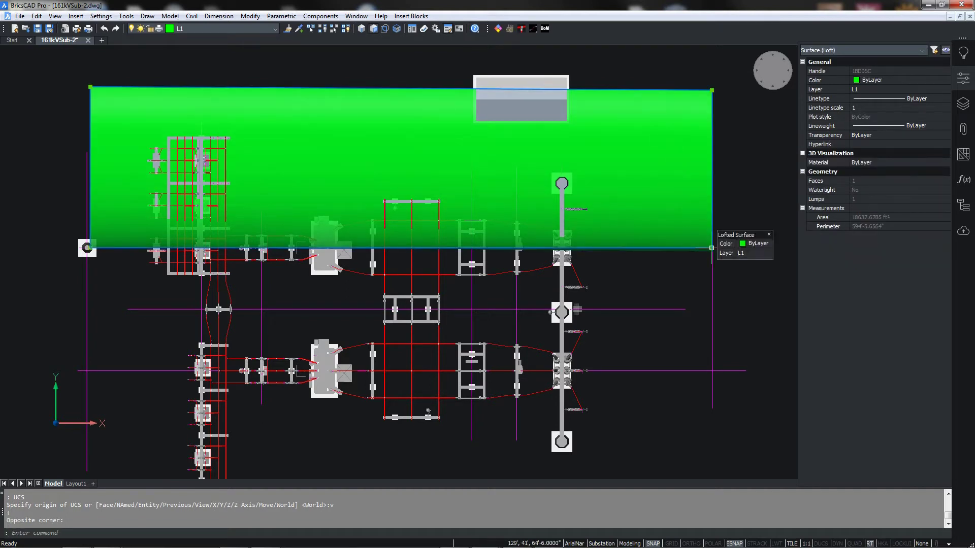
click(711, 248)
right_click(731, 256)
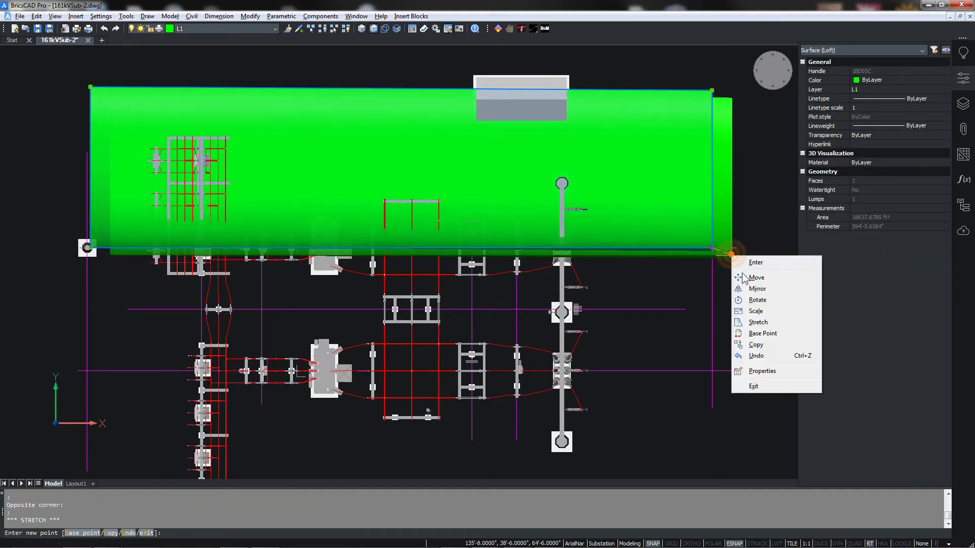
click(757, 300)
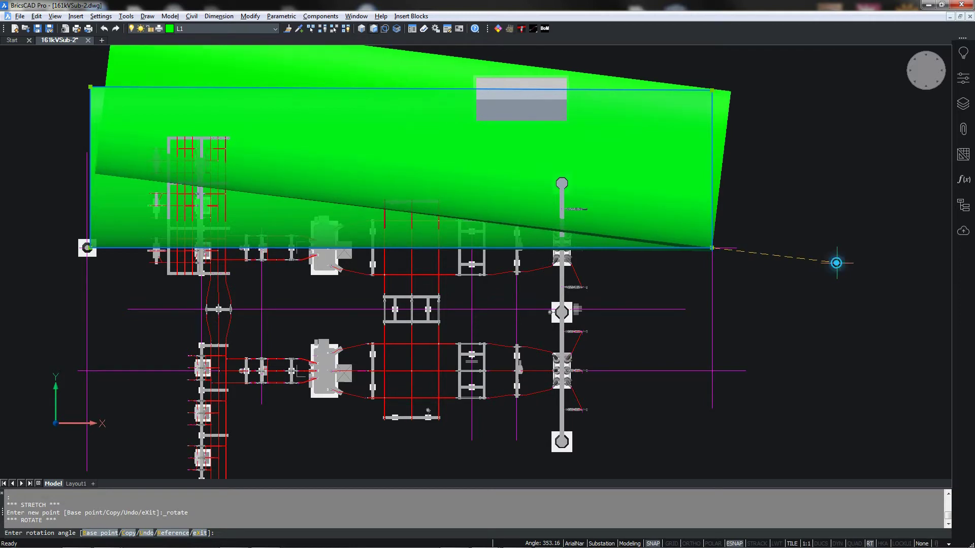
click(836, 263)
Step: Examine the rotated surface's coverage of the bus and structures from above, from the side and in 3D
scroll(215, 190, up, 8)
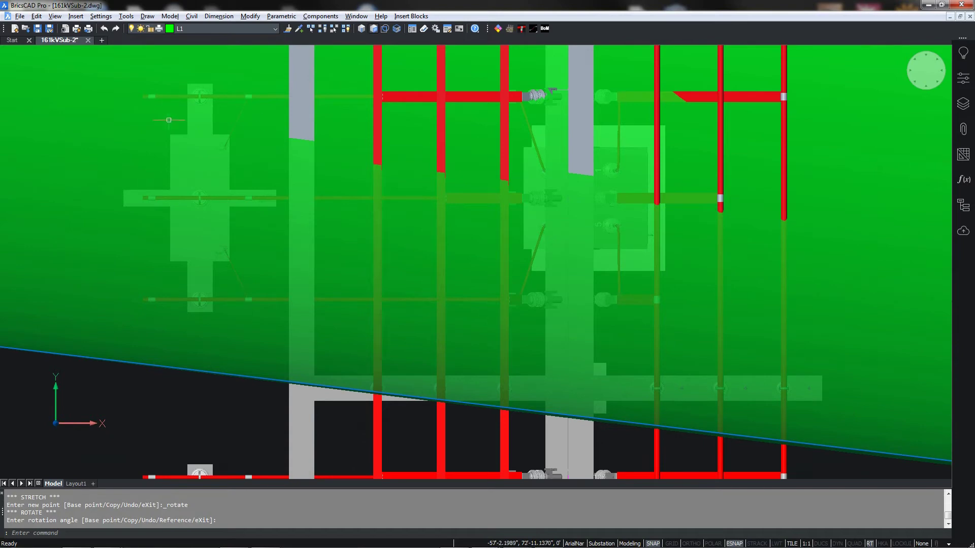
scroll(165, 157, down, 3)
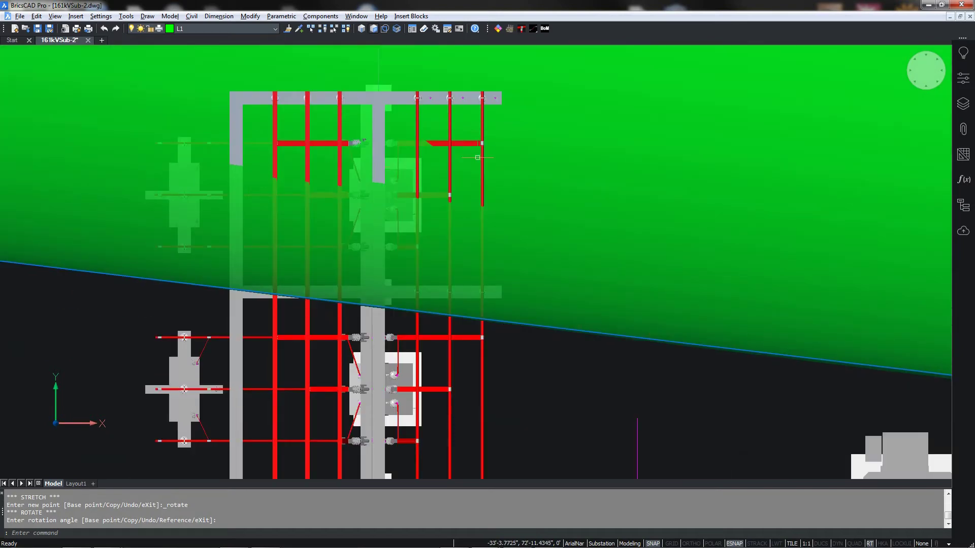
click(302, 143)
key(Escape)
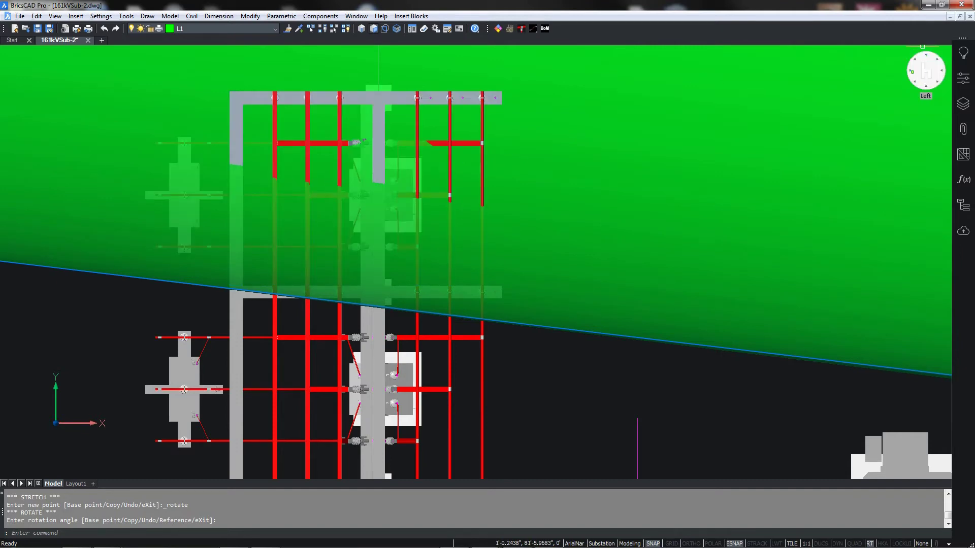
click(924, 71)
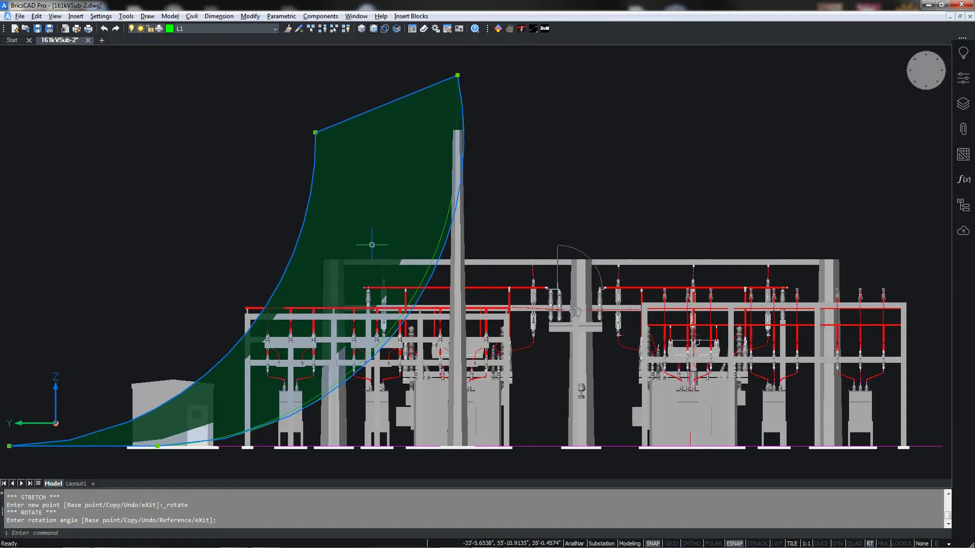
shift+middle_drag(239, 265, 313, 272)
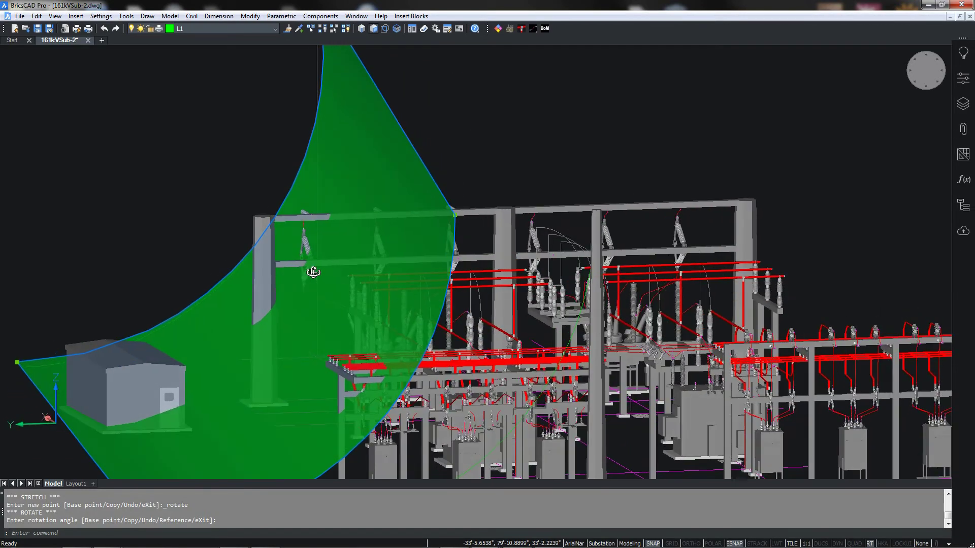
middle_drag(486, 179, 526, 228)
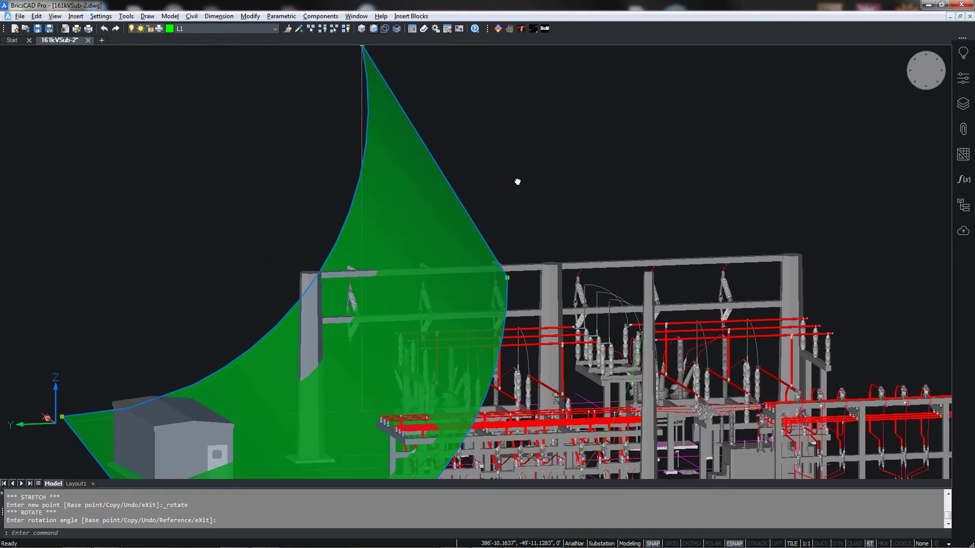
middle_drag(517, 181, 523, 194)
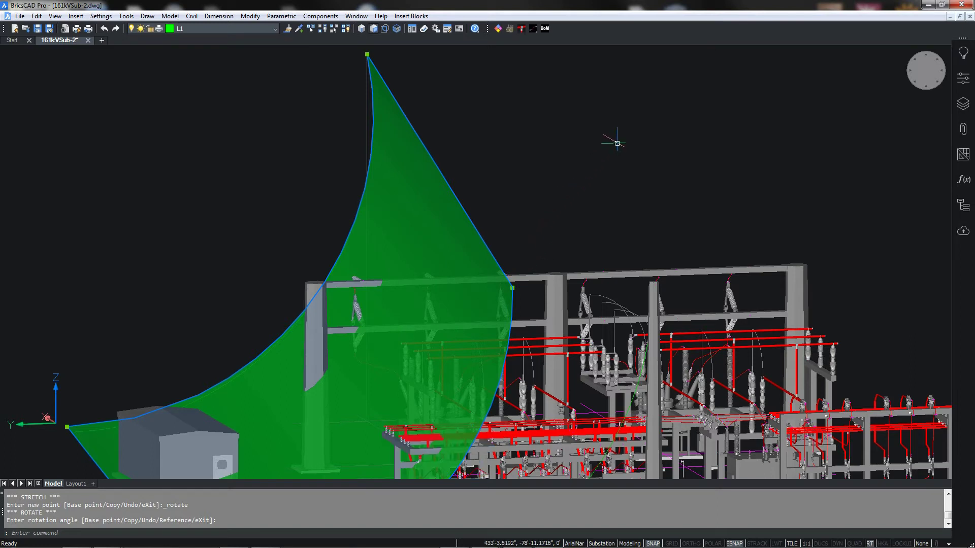
key(Escape)
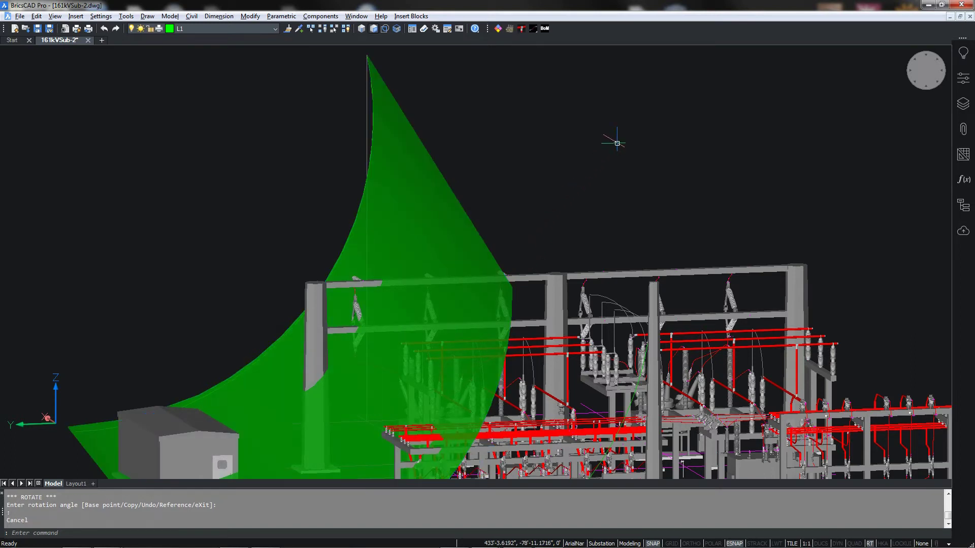
Step: Draw a line from the lofted surface's lower top corner to its peak at the top of the 64.5' line
text(line)
key(Return)
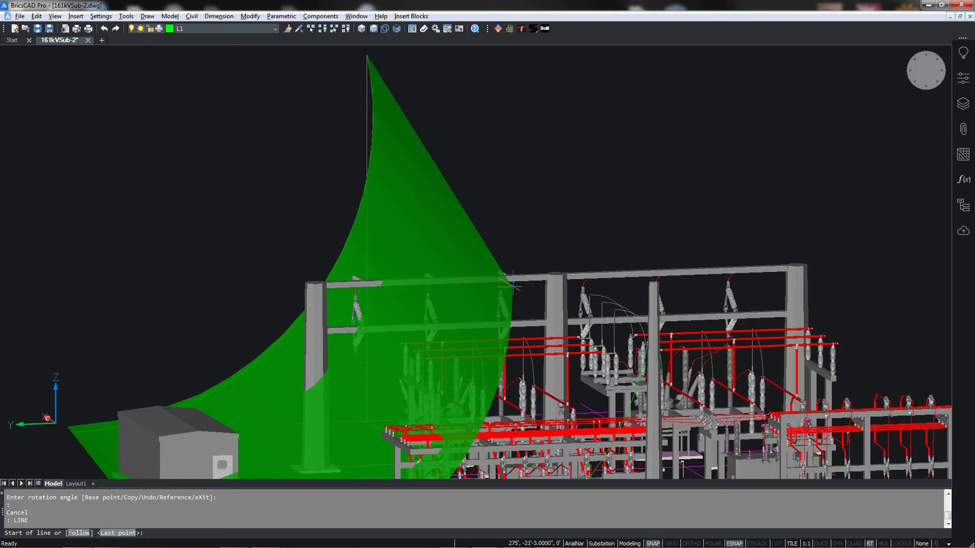
scroll(512, 284, up, 5)
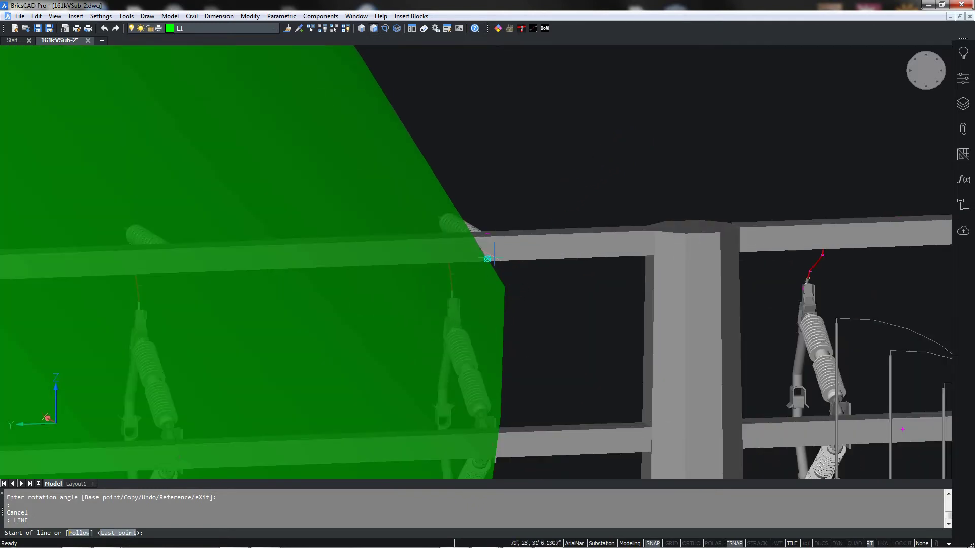
text(end)
key(Return)
click(489, 258)
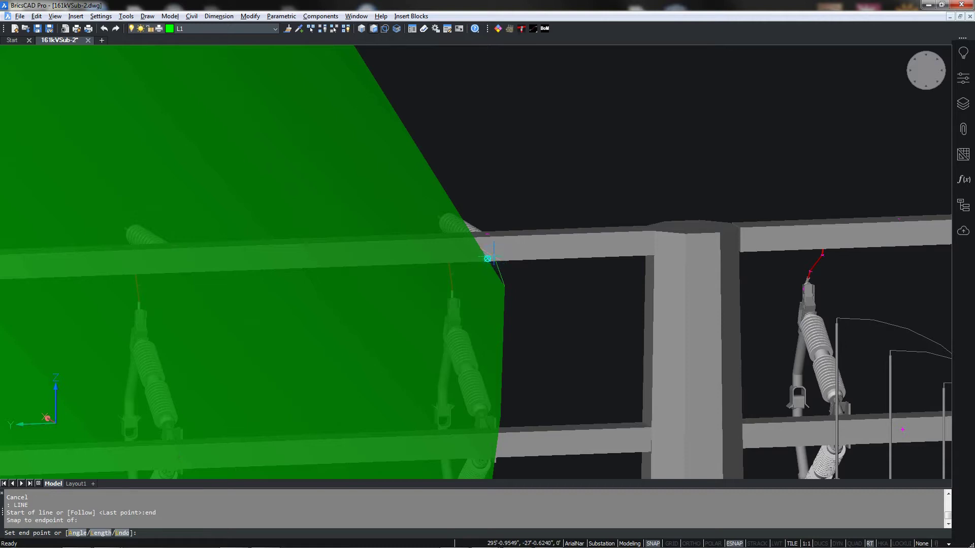
scroll(605, 198, down, 5)
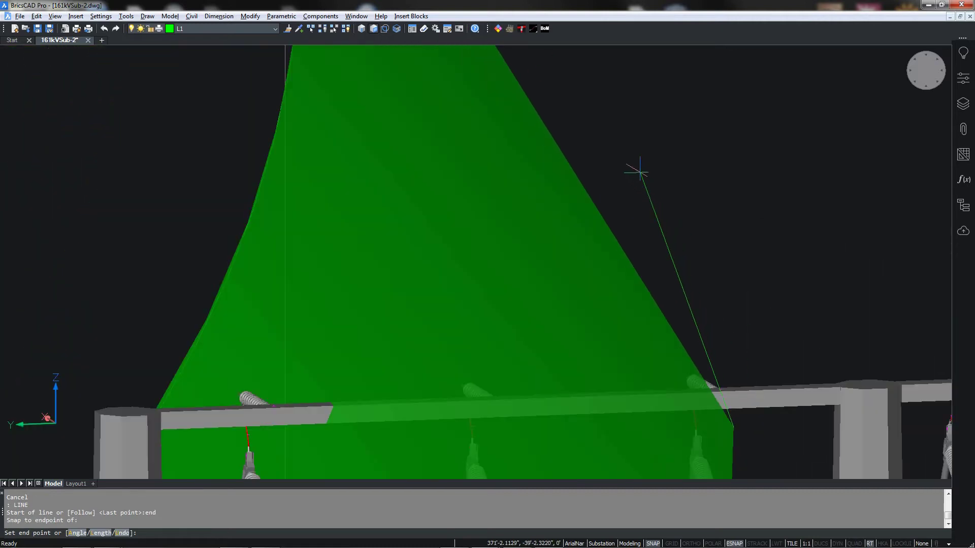
scroll(640, 173, down, 2)
middle_drag(640, 172, 694, 370)
middle_drag(599, 168, 649, 248)
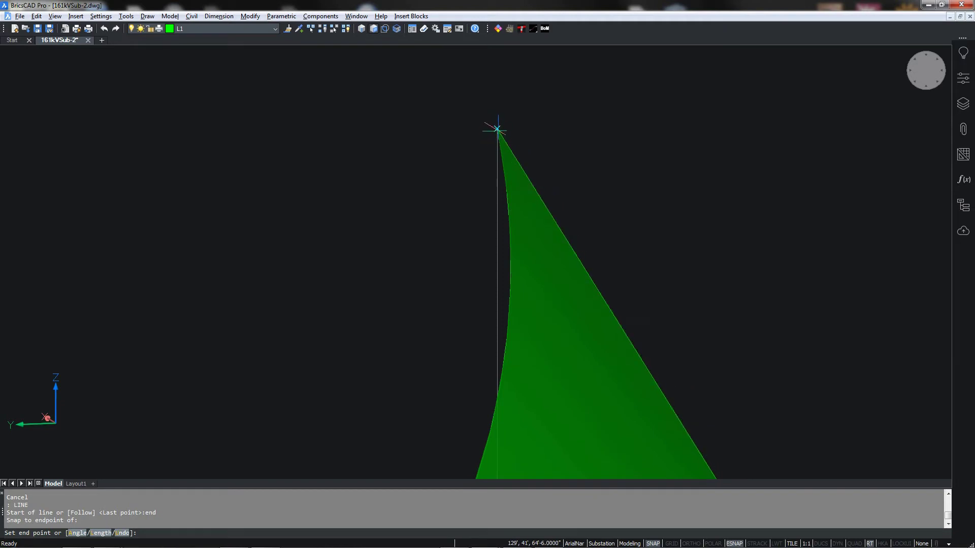
click(497, 129)
key(Escape)
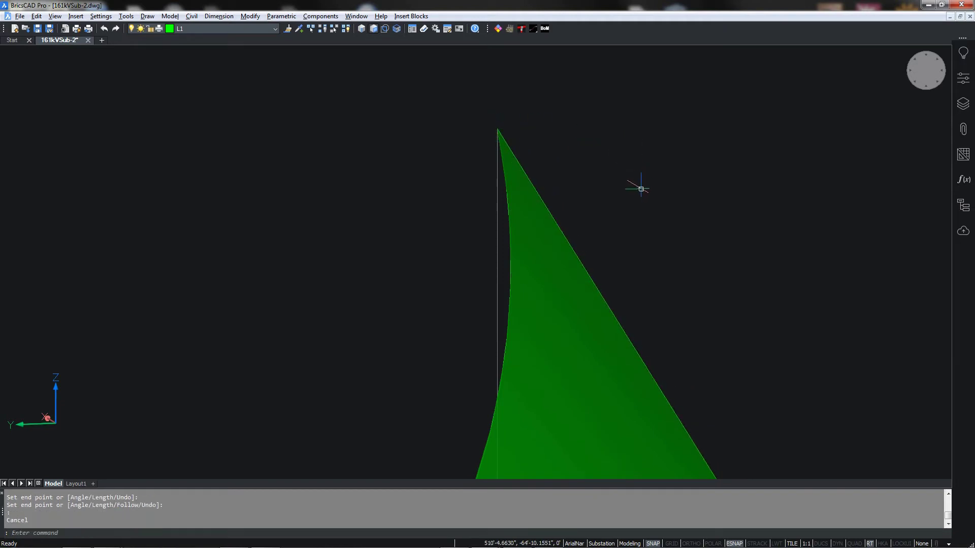
Step: Show the substation and lofted surface in the Left view and align the UCS to that view
middle_drag(631, 241, 454, 27)
scroll(622, 179, down, 2)
middle_drag(582, 339, 529, 135)
scroll(446, 324, up, 5)
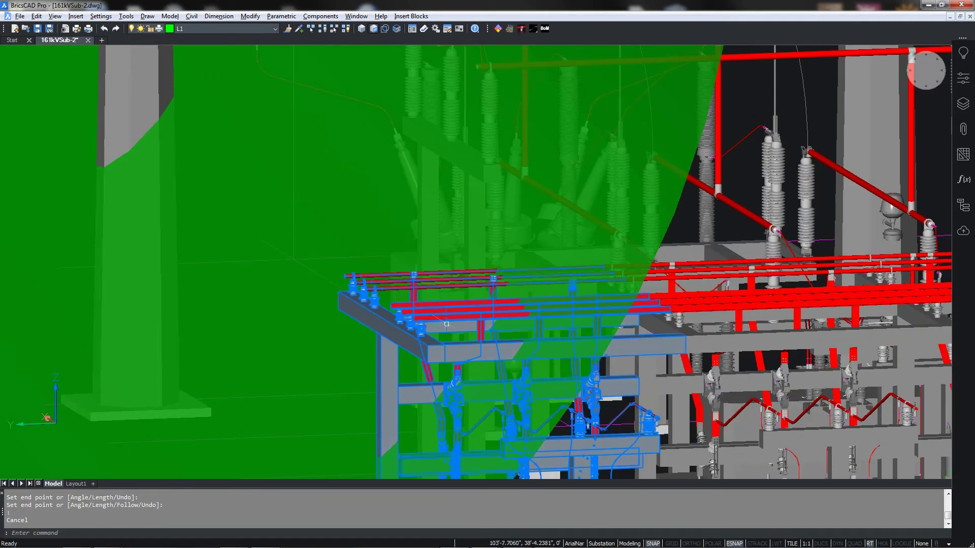
scroll(443, 315, down, 3)
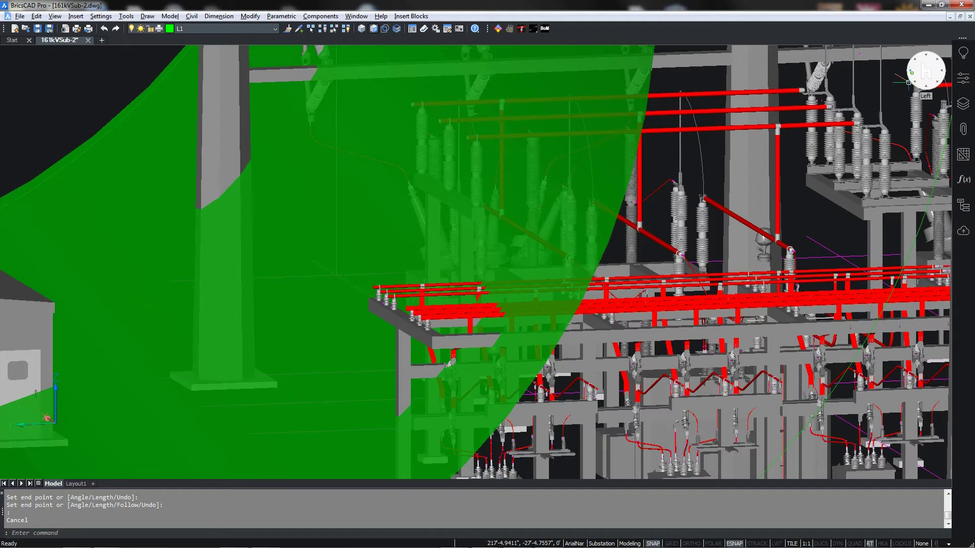
click(908, 82)
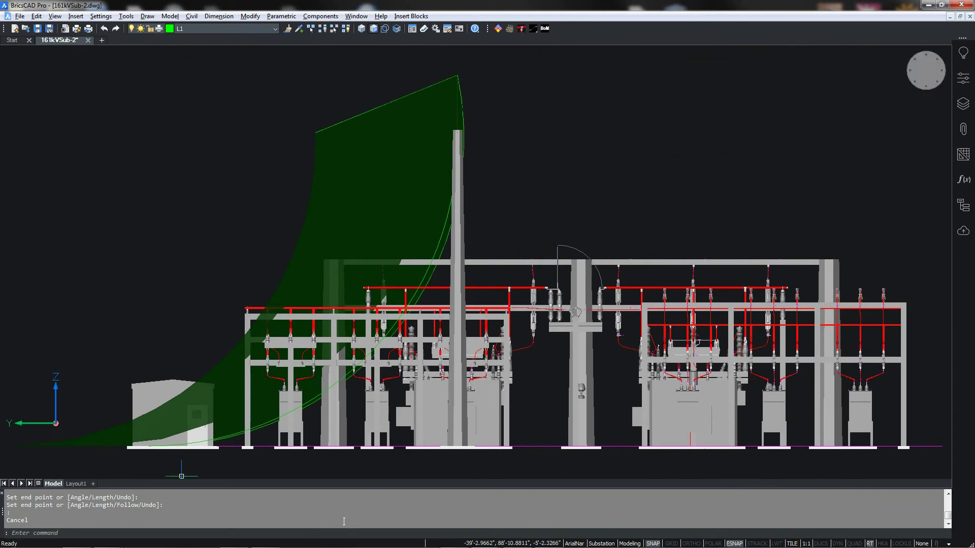
text(ucs)
key(Return)
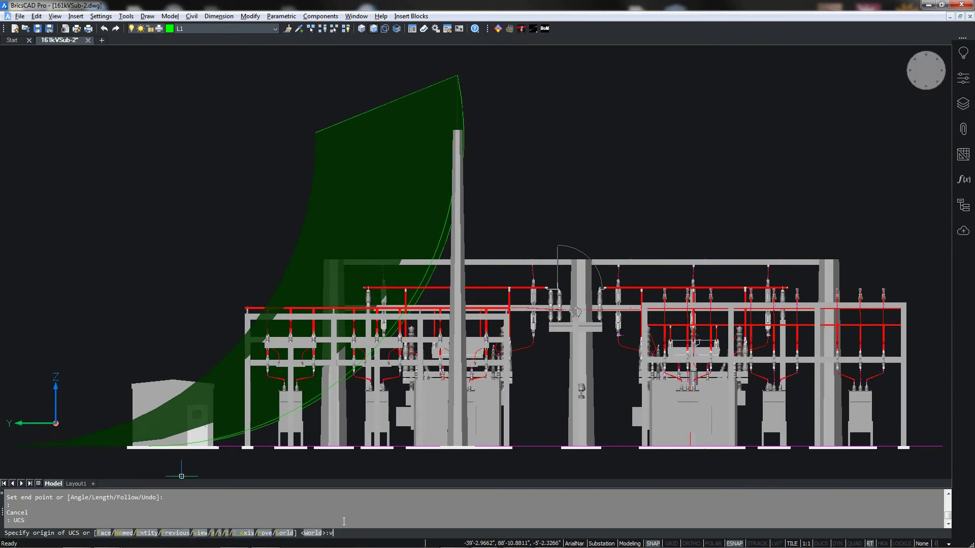
key(Return)
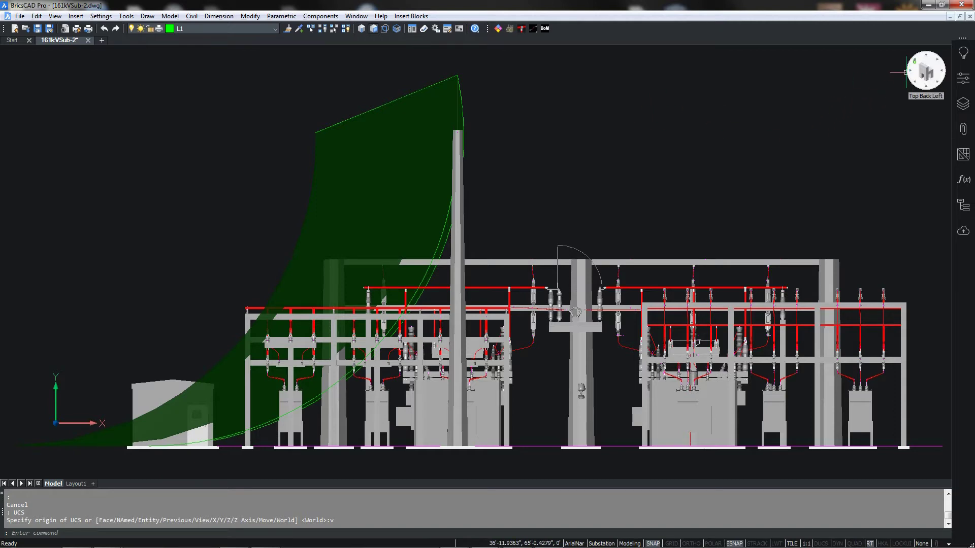
Step: Start an arc at the near top corner of the low bus structure's end beam, snapping to the endpoint
shift+middle_drag(401, 305, 419, 310)
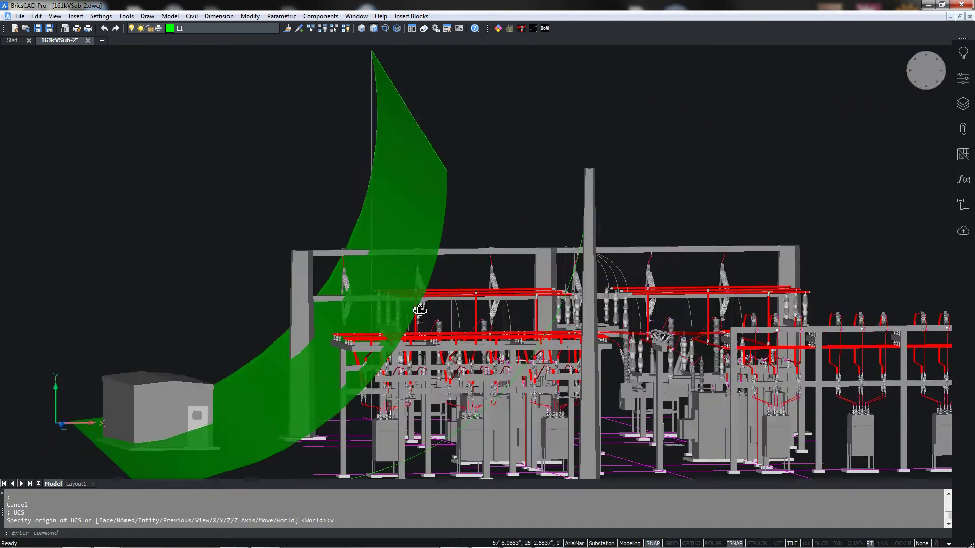
scroll(437, 311, up, 2)
scroll(462, 363, up, 3)
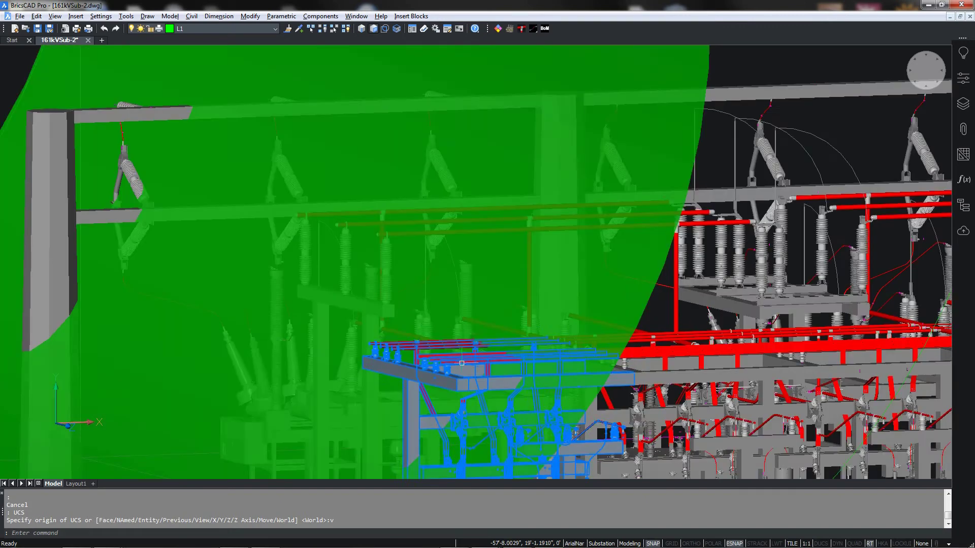
scroll(461, 363, up, 3)
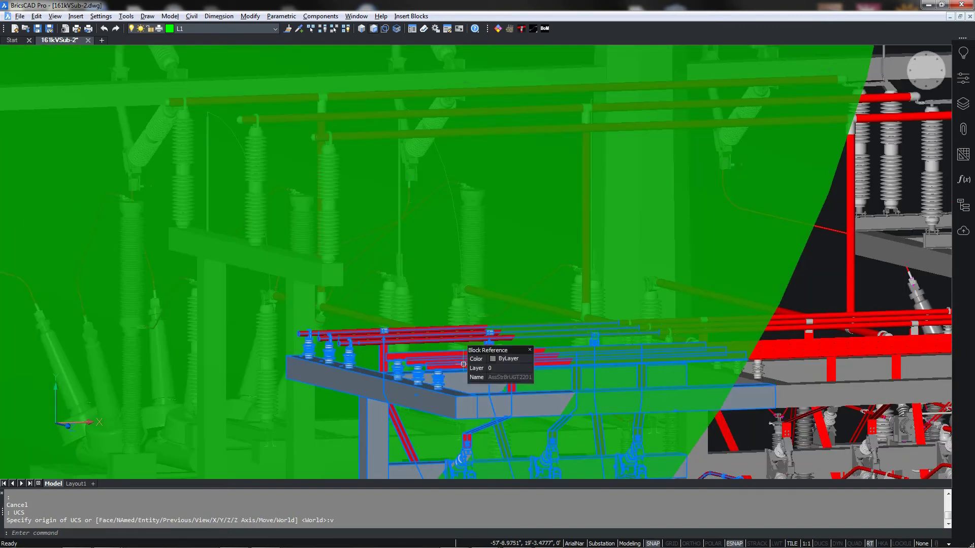
text(arc)
key(Return)
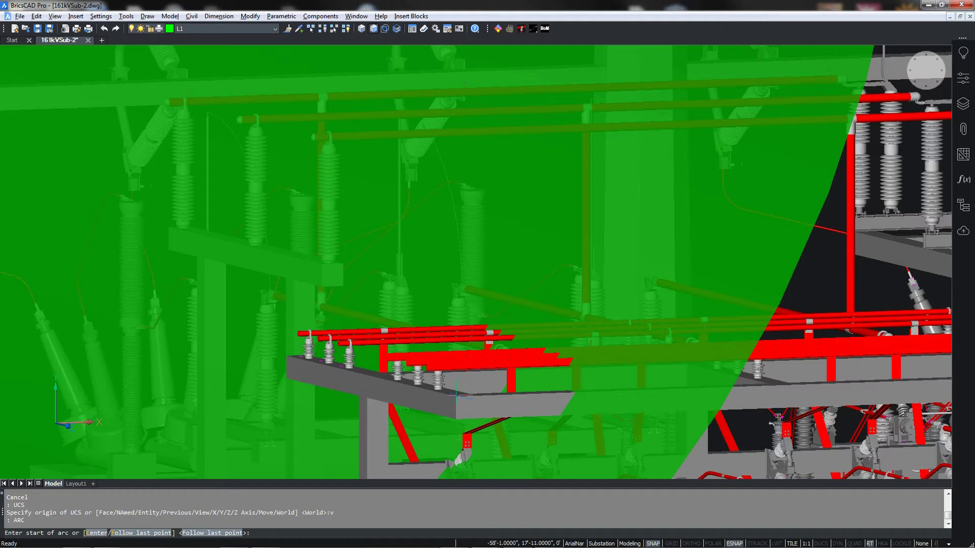
key(F3)
key(F3)
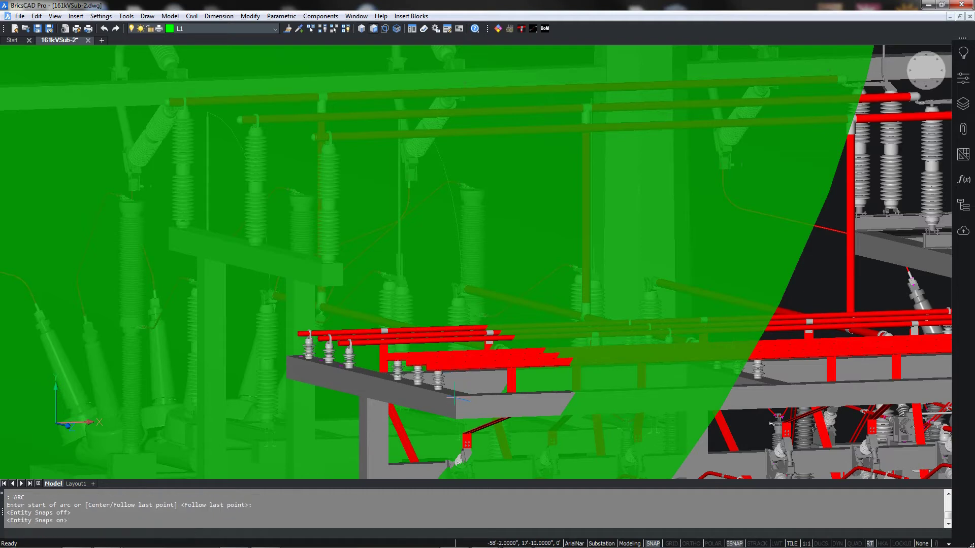
text(end)
key(Return)
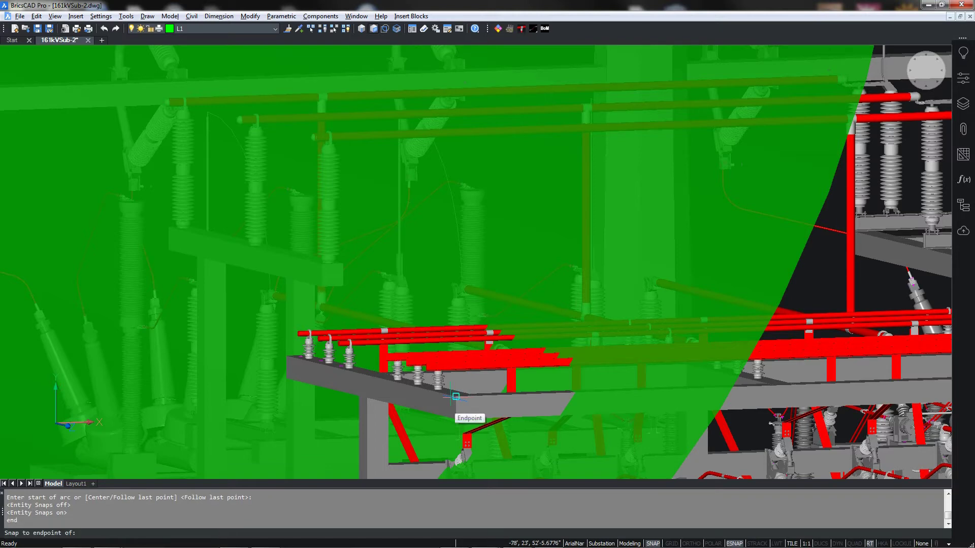
click(456, 396)
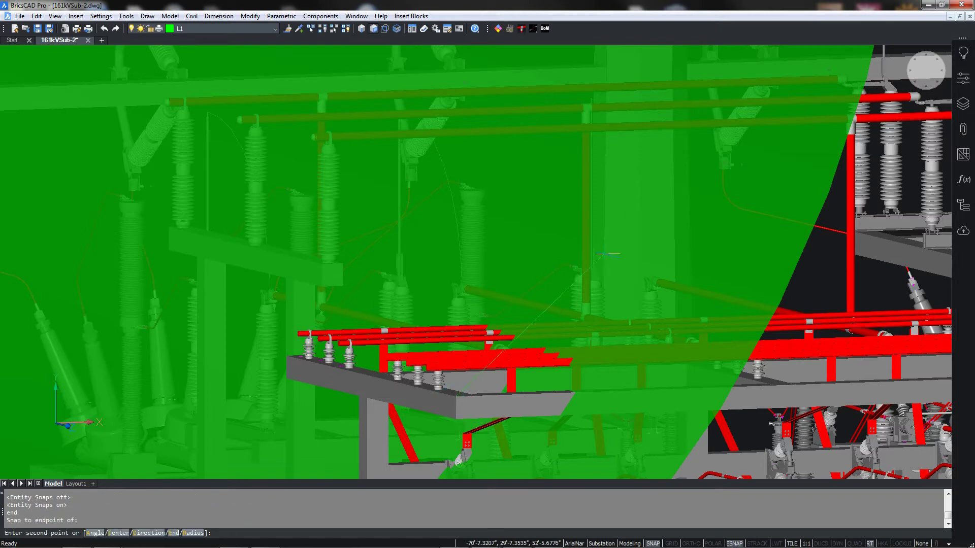
Step: Give the arc a 53.6' radius and end it on the lofted surface's sloping top edge with the nearest snap
text(r)
key(Return)
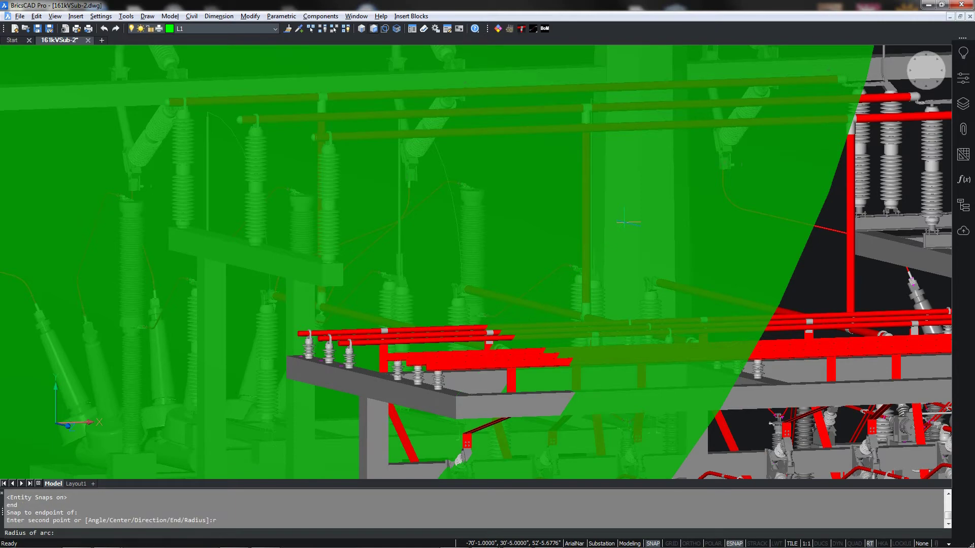
text(53.6')
key(Return)
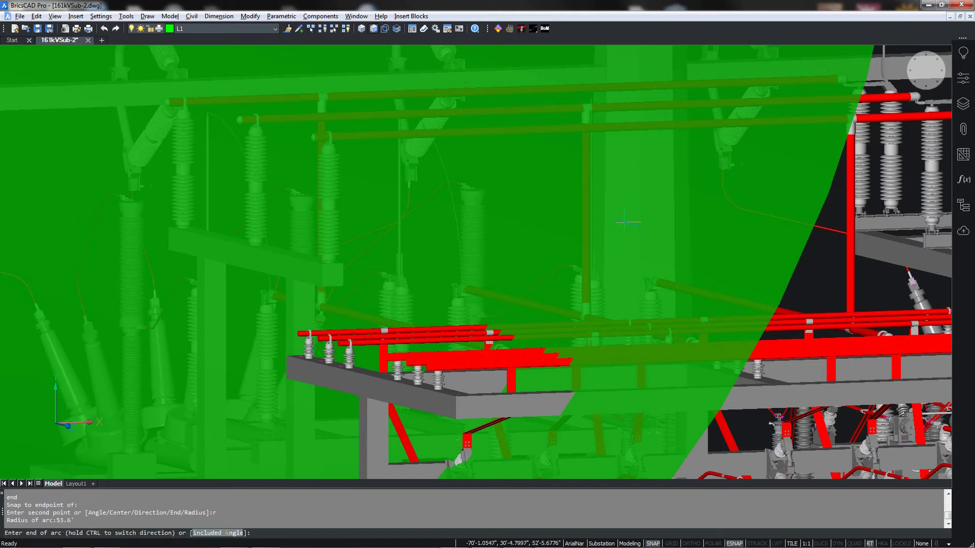
scroll(672, 176, down, 2)
middle_drag(650, 208, 498, 504)
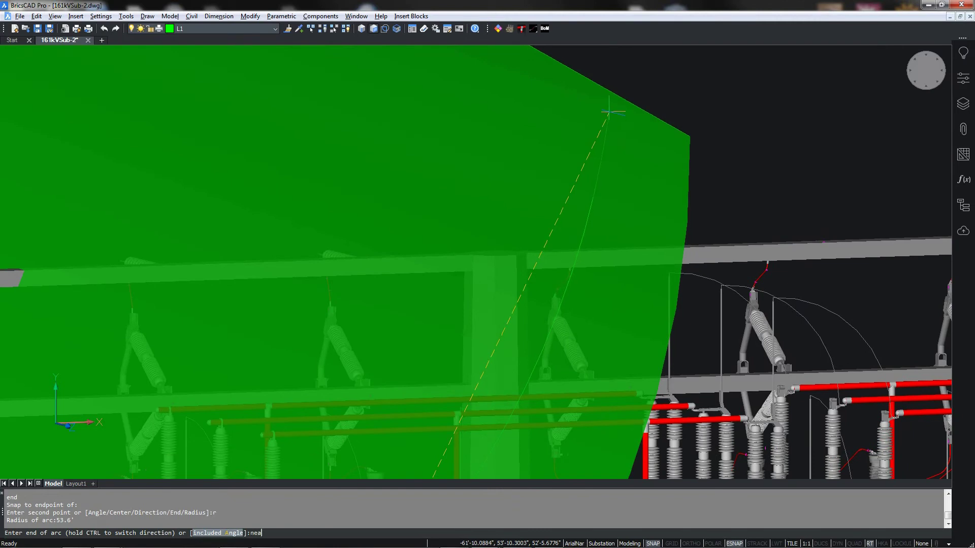
key(Return)
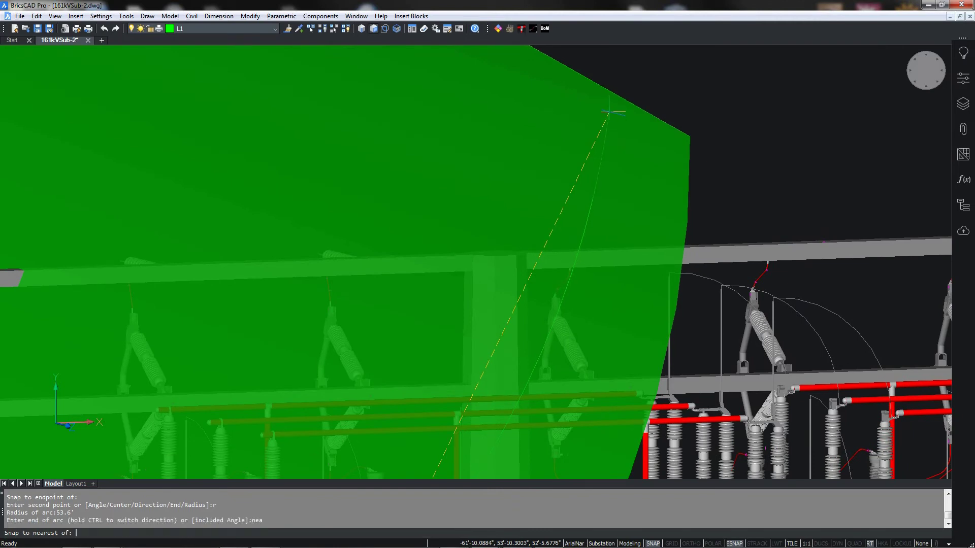
click(590, 82)
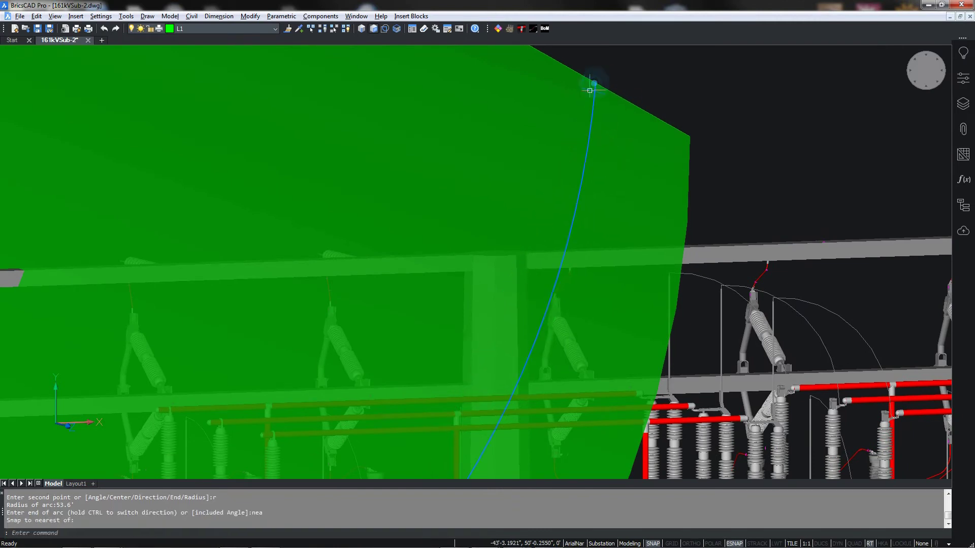
Step: Start a second arc at the opposite top corner of the same end beam, snapping to the endpoint
scroll(516, 157, down, 5)
scroll(423, 300, up, 5)
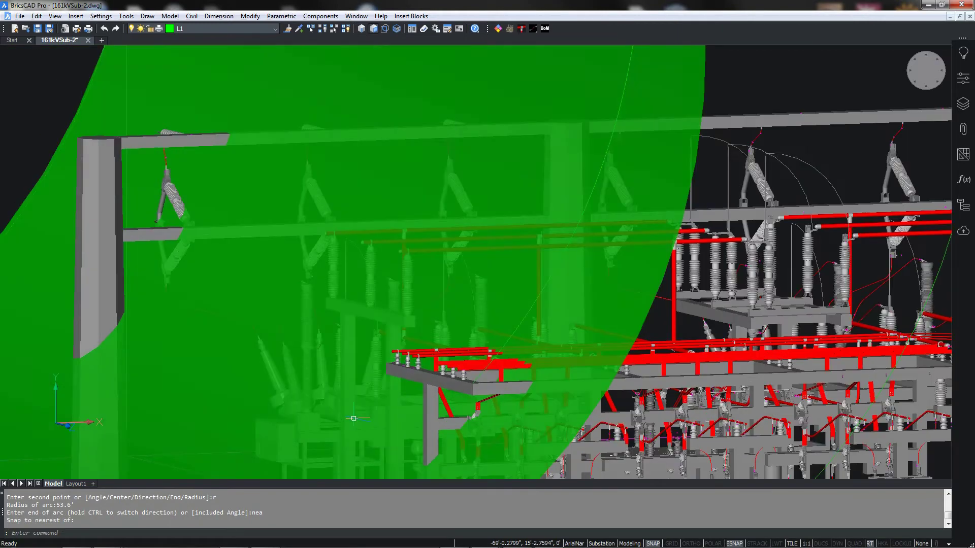
scroll(424, 301, up, 2)
text(ARC)
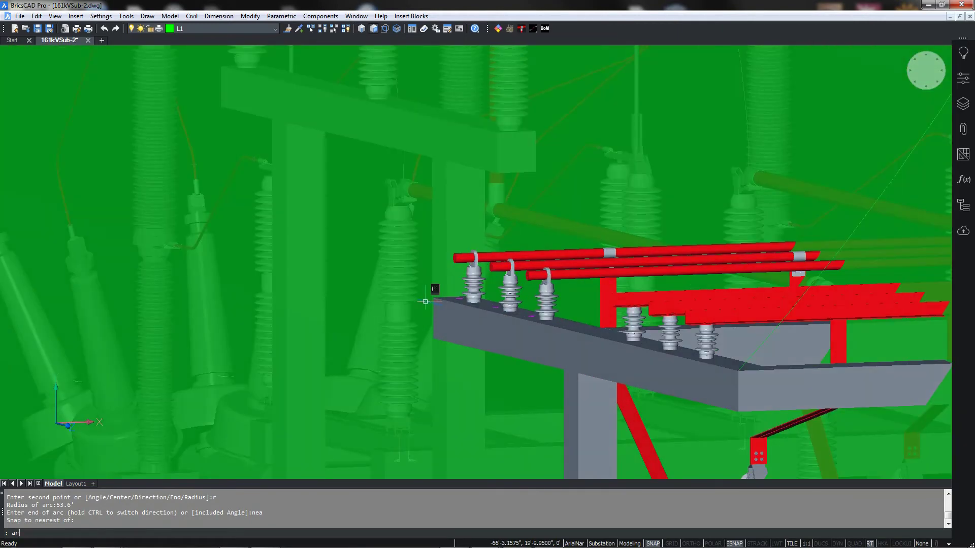
key(Return)
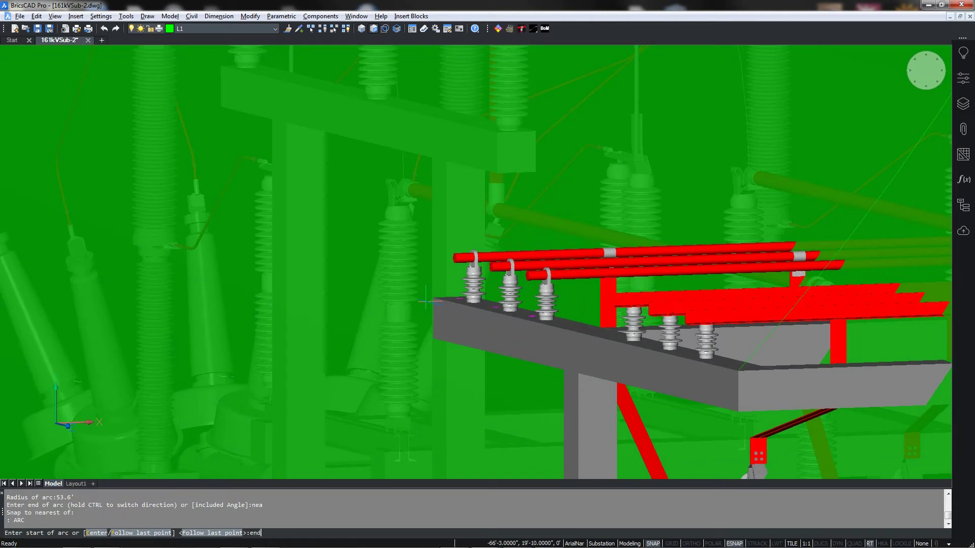
text(end)
key(Return)
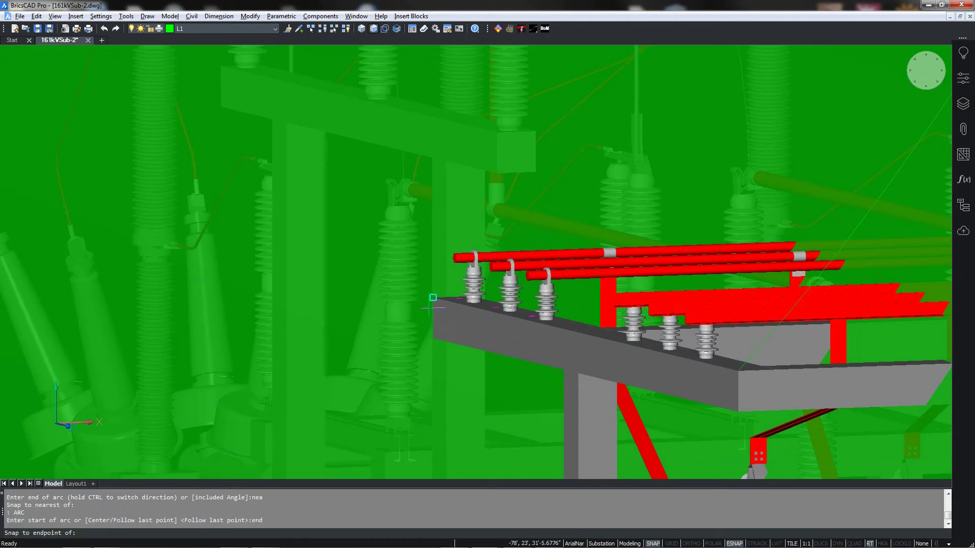
click(433, 297)
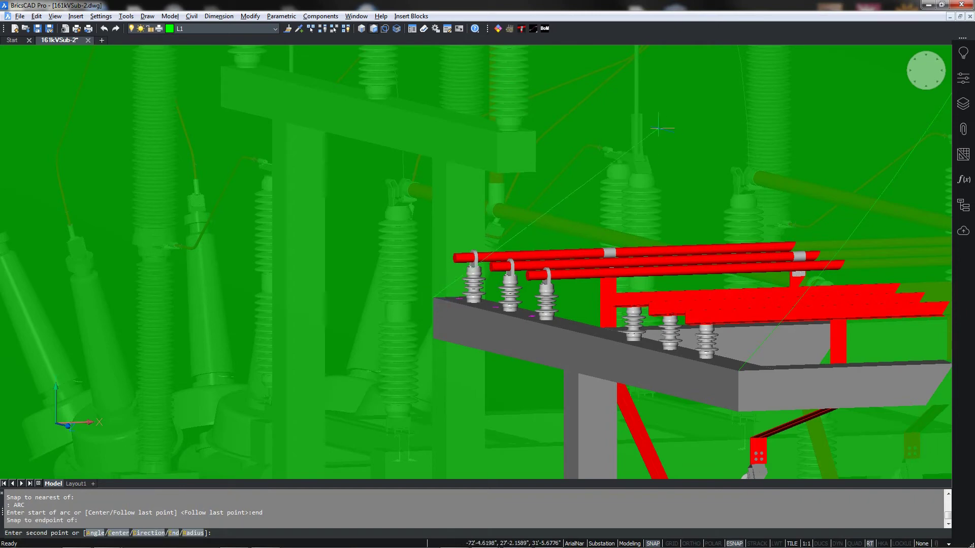
Step: Complete the second arc with a 53.6' radius, ending at the nearest point on the surface's sloping top edge beside the first arc
text(r)
key(Return)
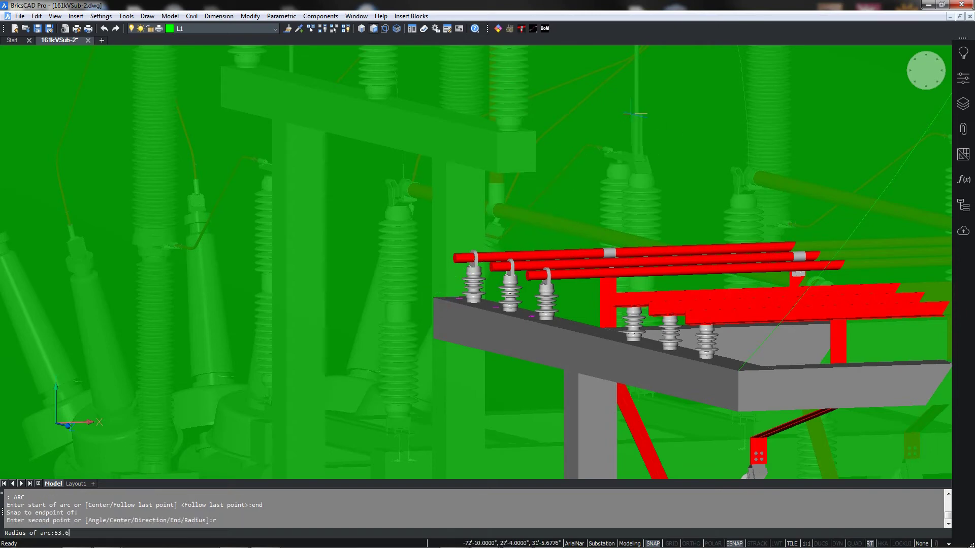
key(Return)
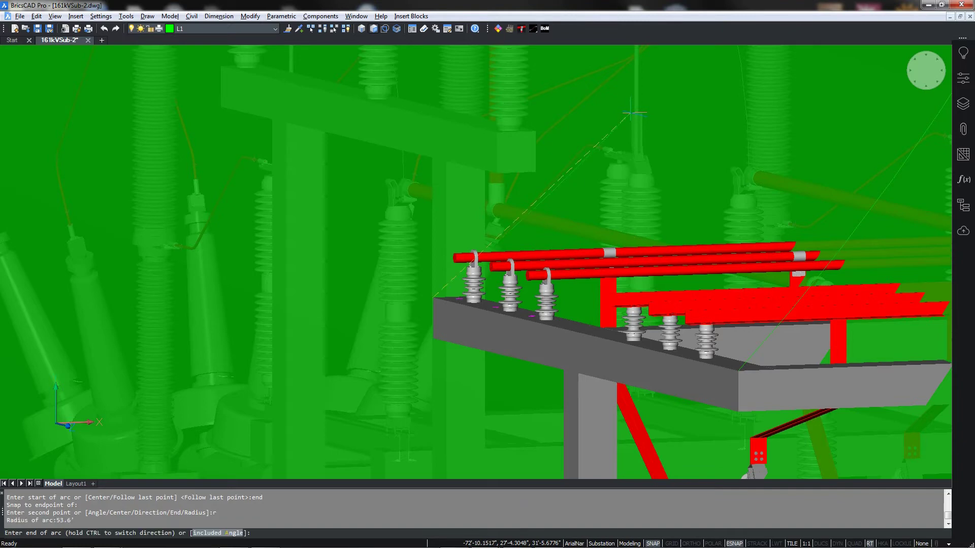
scroll(659, 131, down, 5)
middle_drag(659, 131, 402, 322)
middle_drag(420, 369, 411, 400)
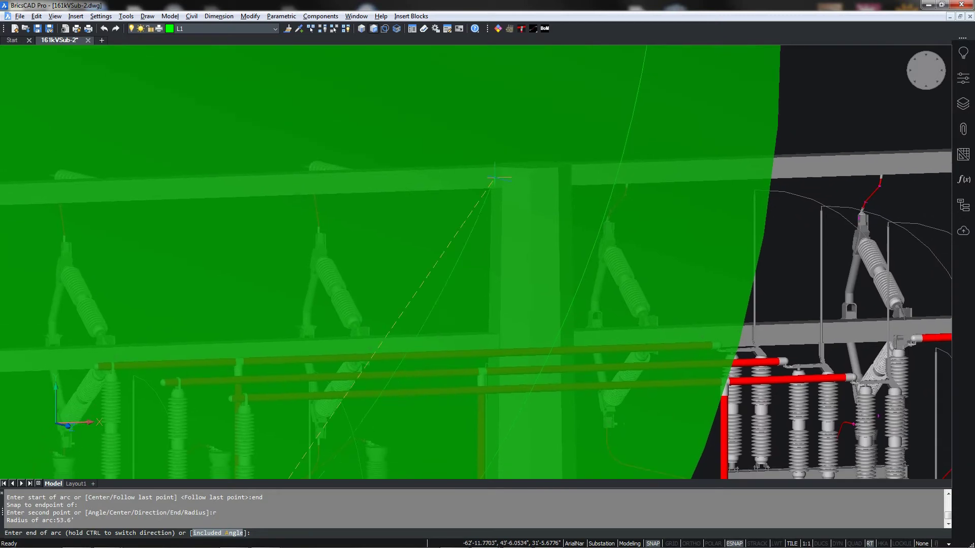
scroll(514, 189, up, 5)
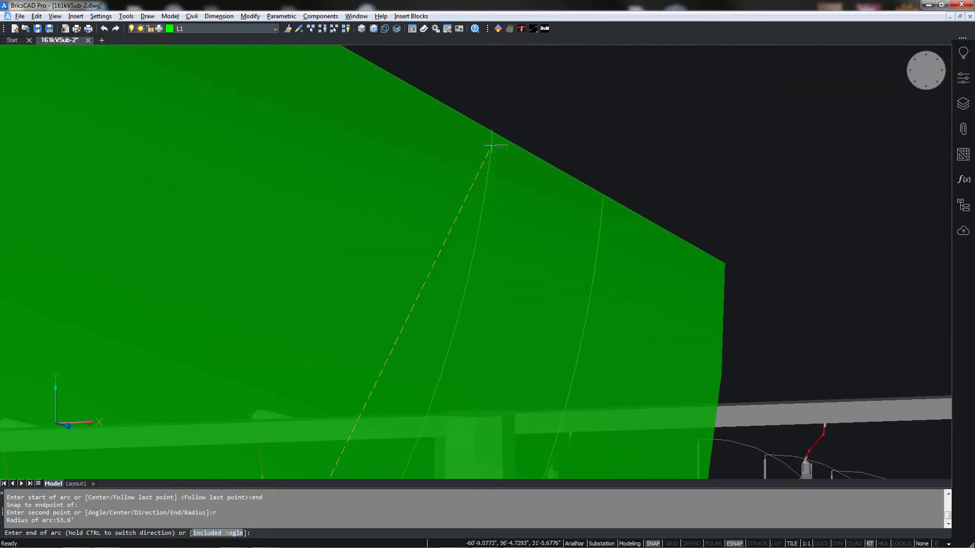
key(Return)
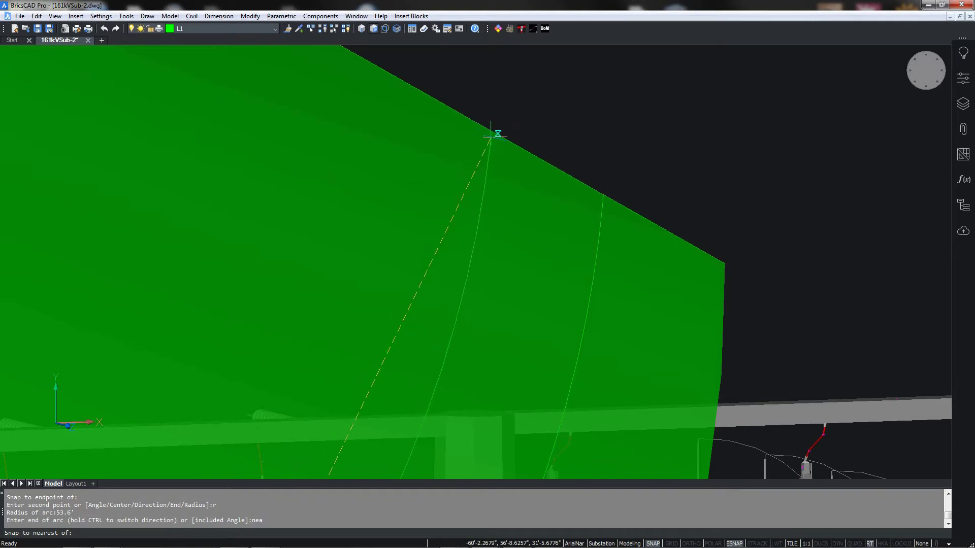
click(498, 135)
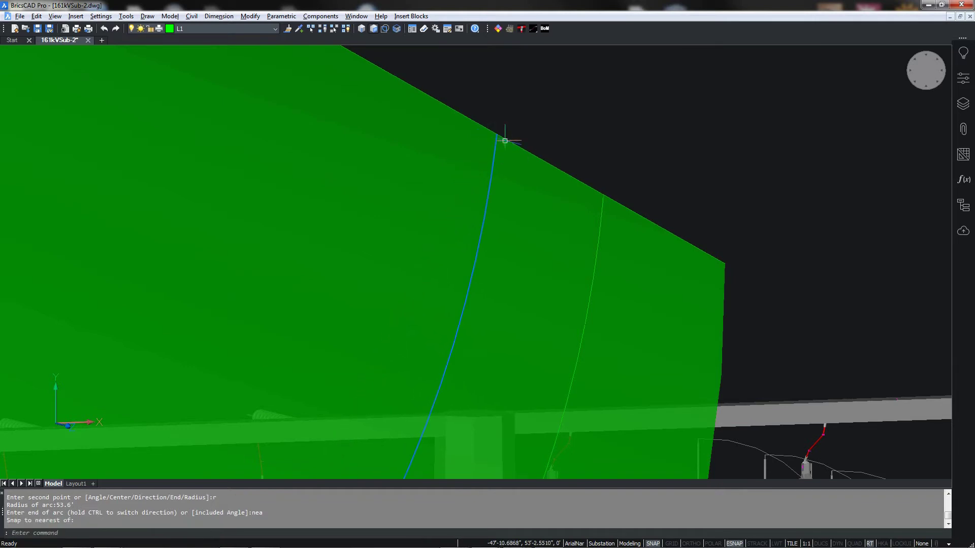
Step: Loft a surface between the two new arcs above the end beam, using cross sections only
scroll(587, 141, down, 2)
scroll(587, 141, down, 3)
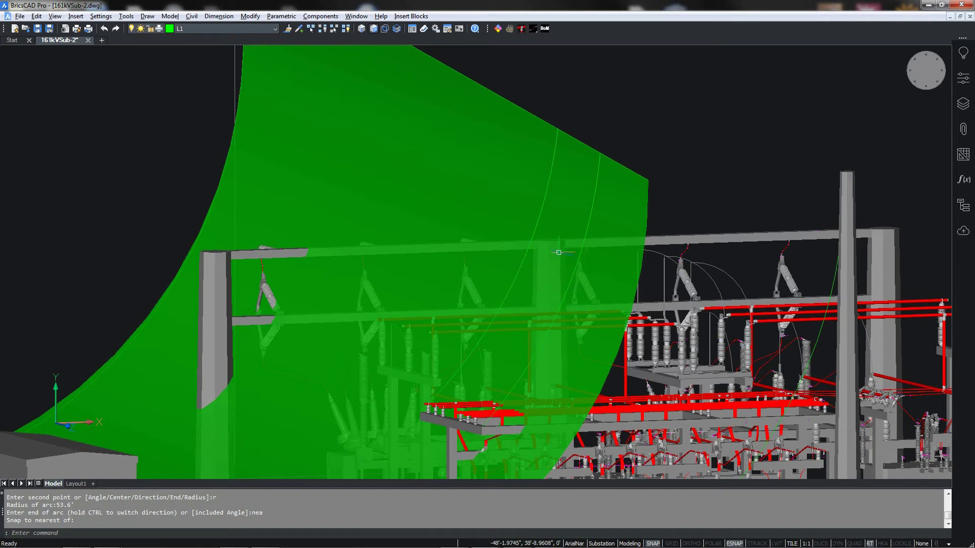
text(LOFT)
key(Return)
text(l)
key(Return)
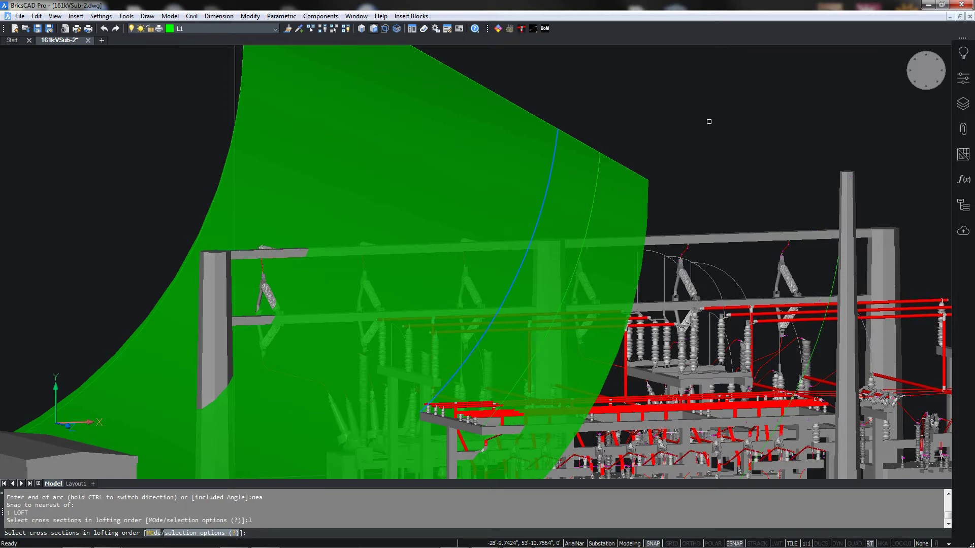
click(563, 306)
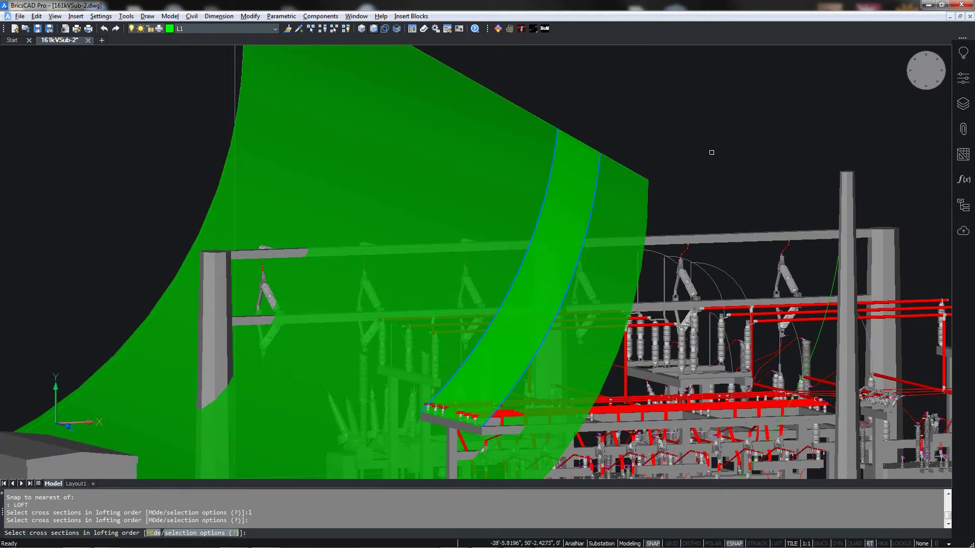
right_click(769, 91)
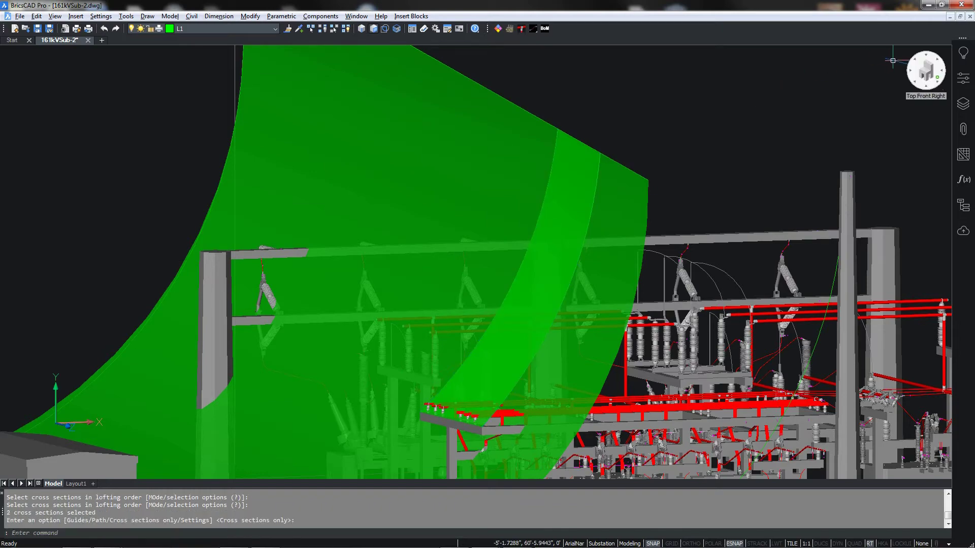
Step: Examine the new lofted strip against the large surface and the low bus end from above and from the side
click(925, 71)
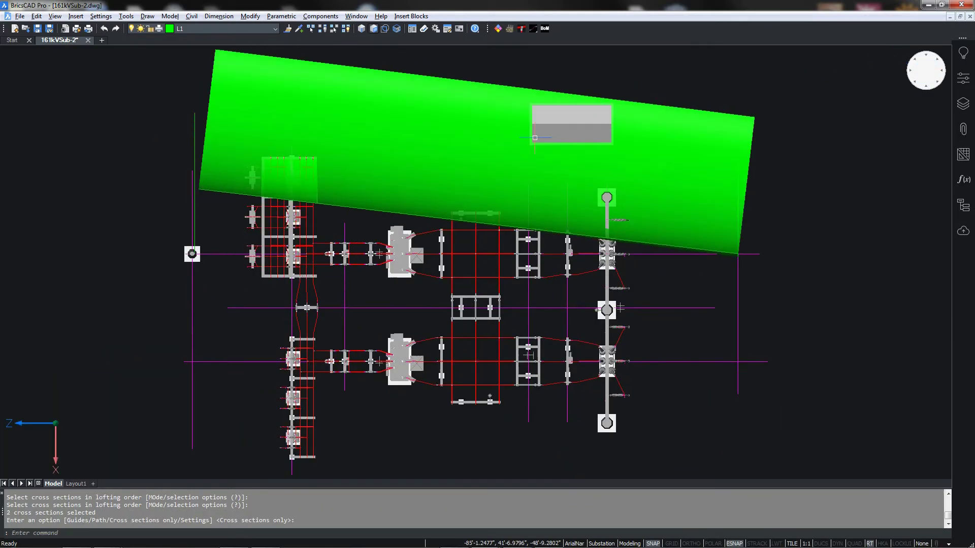
scroll(354, 172, up, 8)
middle_drag(358, 163, 853, 262)
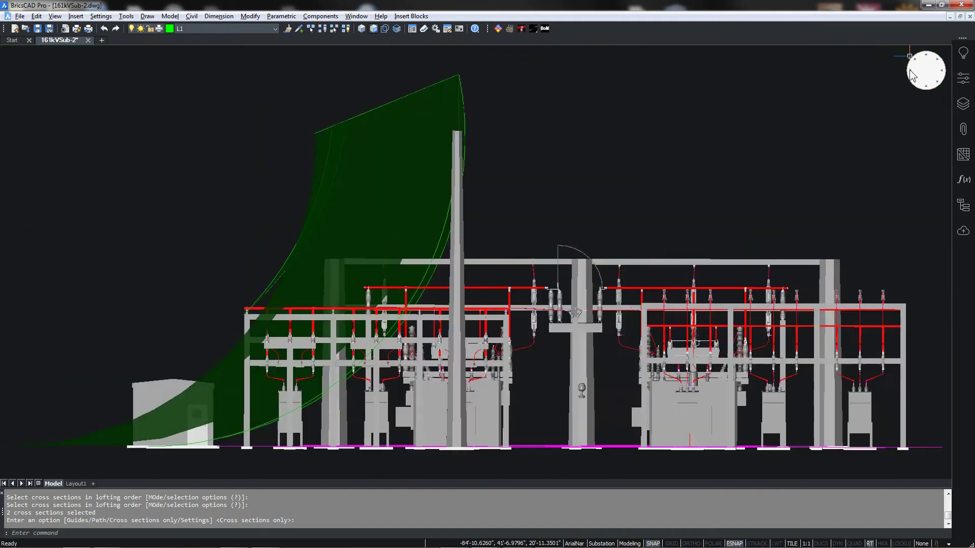
scroll(278, 306, up, 3)
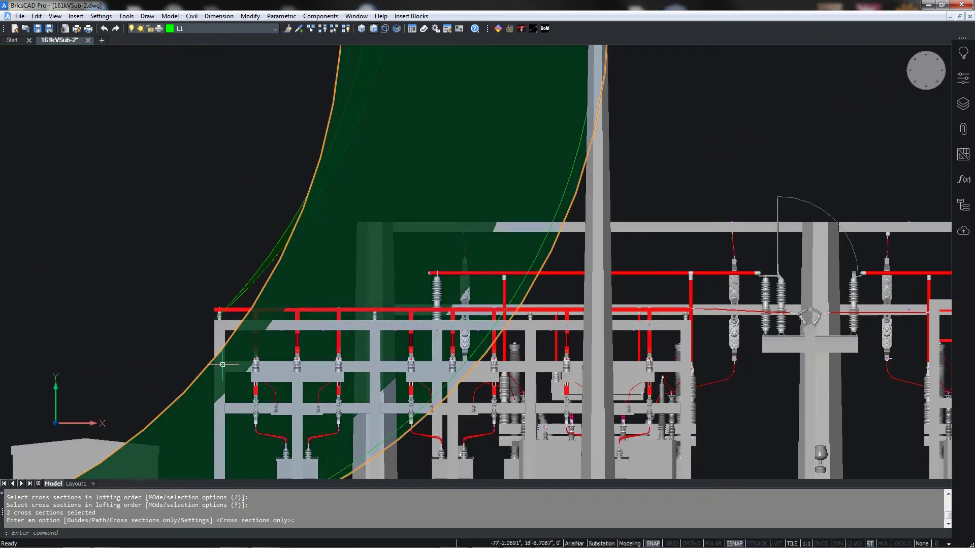
Step: Examine the low bus ends and insulators on the end beam against the lofted strip, from the side and from above
mouse_move(200, 305)
shift+middle_down()
mouse_move(216, 299)
mouse_move(215, 316)
shift+middle_up()
scroll(214, 316, up, 4)
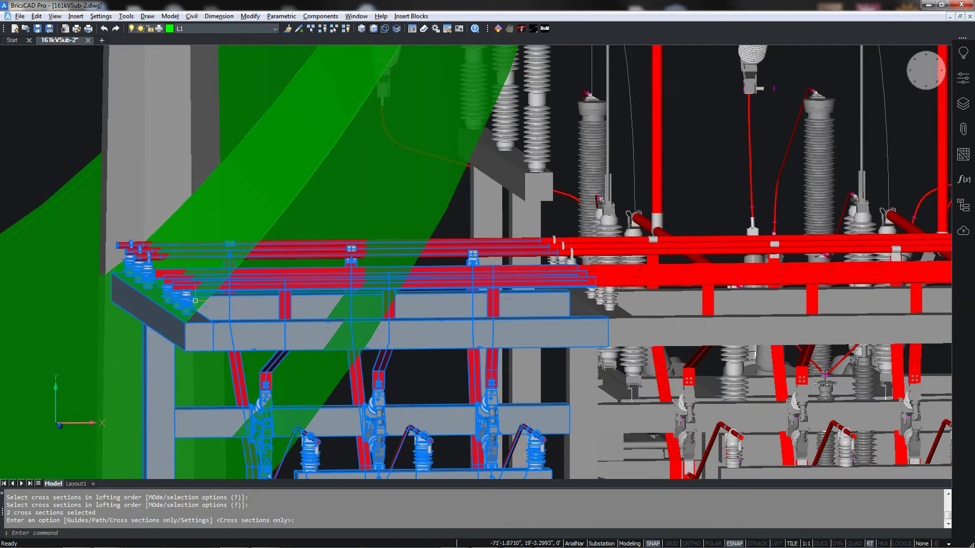
mouse_move(183, 326)
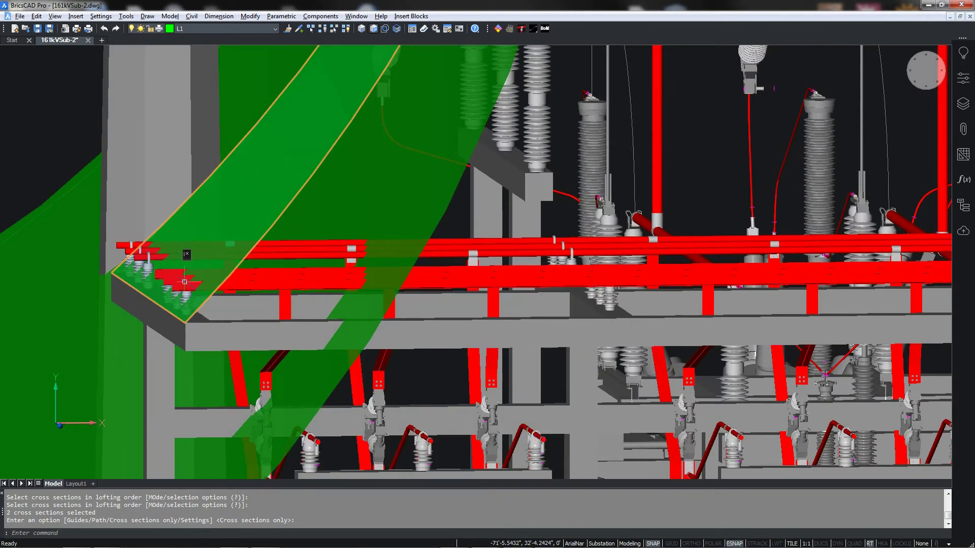
shift+middle_drag(184, 255, 301, 334)
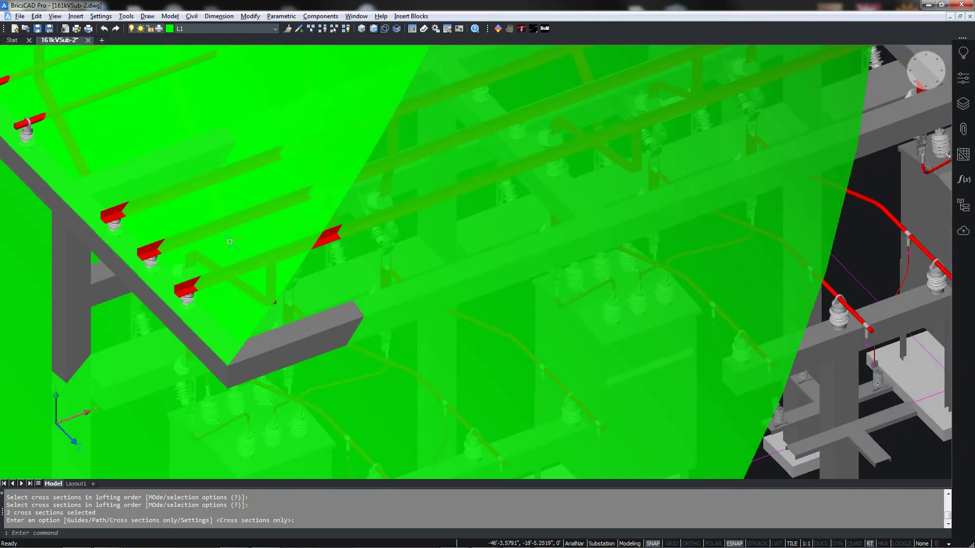
shift+middle_drag(229, 242, 312, 257)
scroll(312, 258, up, 5)
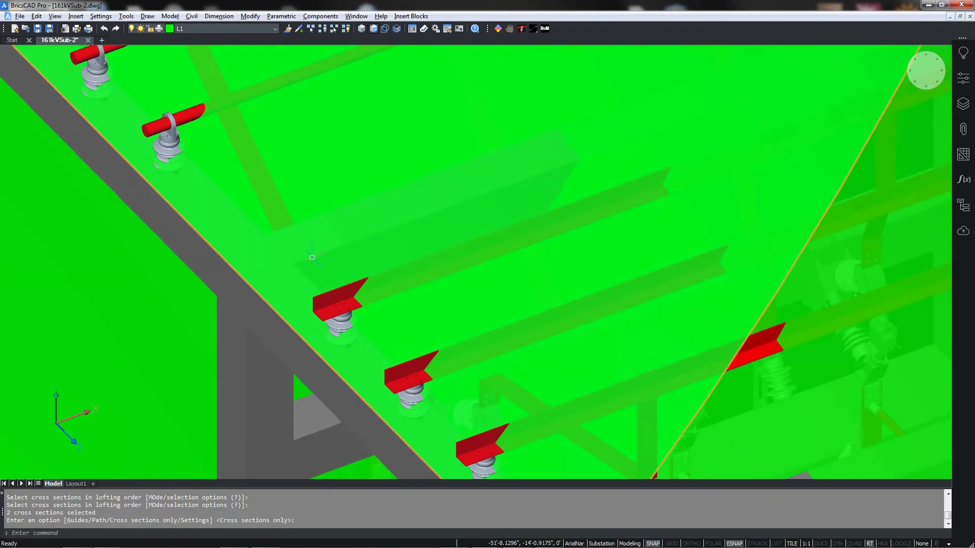
scroll(273, 235, up, 2)
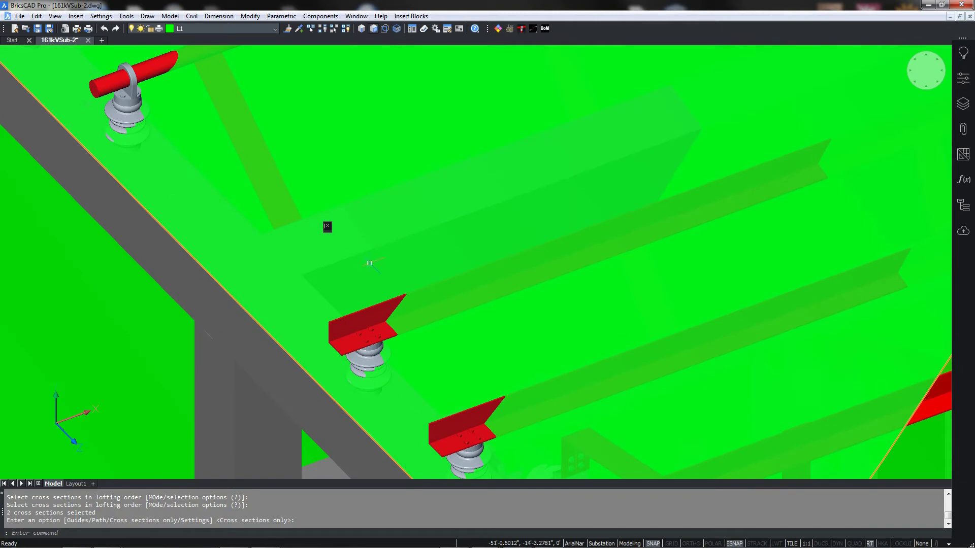
Step: With Ortho on, draw a vertical line about 4'-9" long upward from the midpoint of the end beam's top edge
text(1)
key(Return)
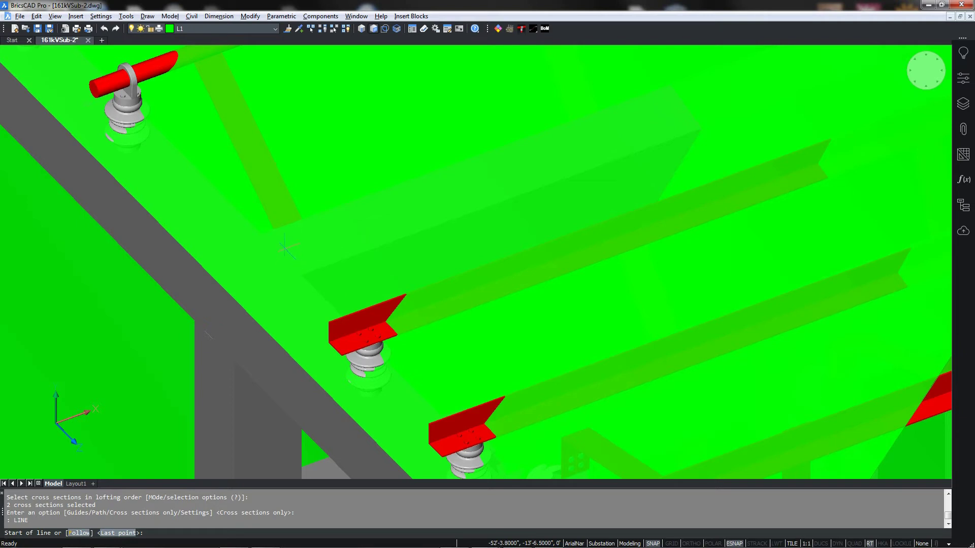
text(mid)
key(Return)
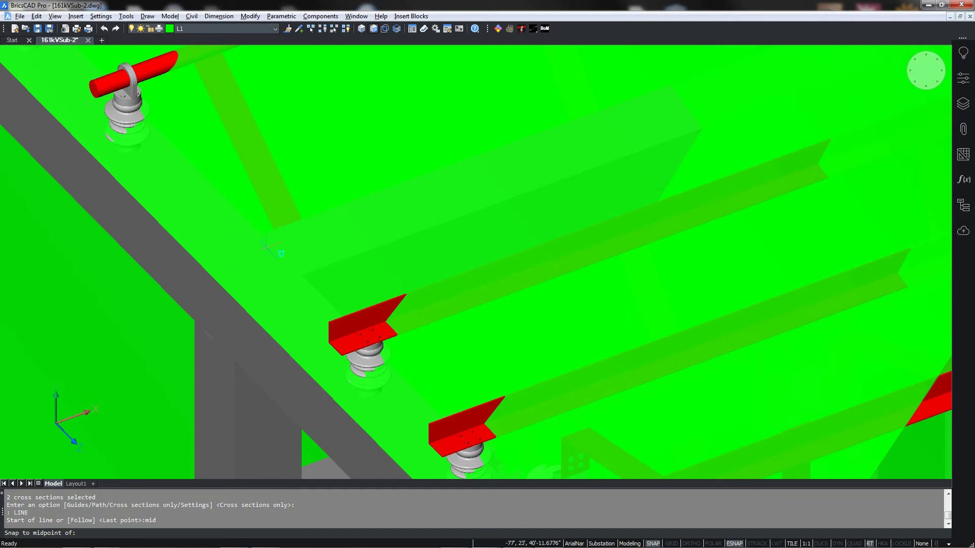
click(281, 253)
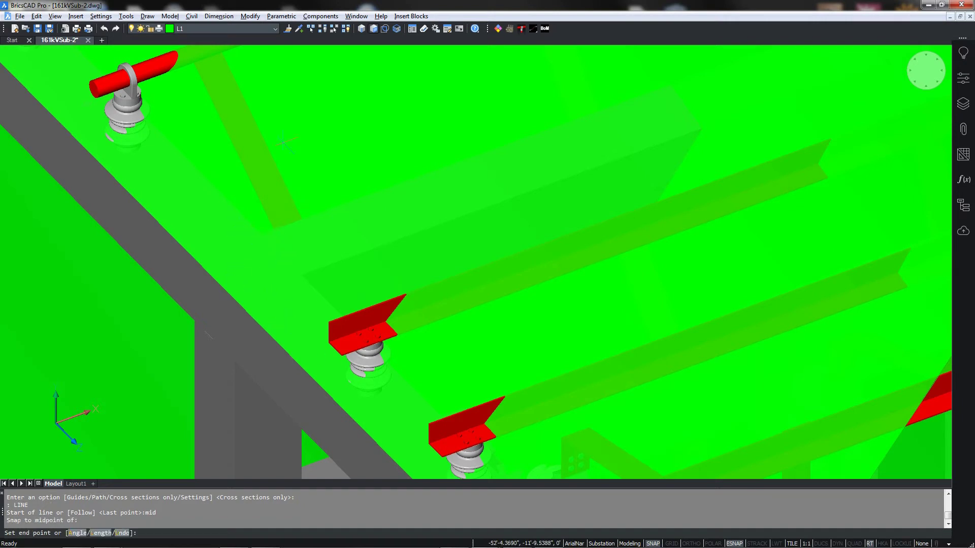
scroll(303, 147, down, 2)
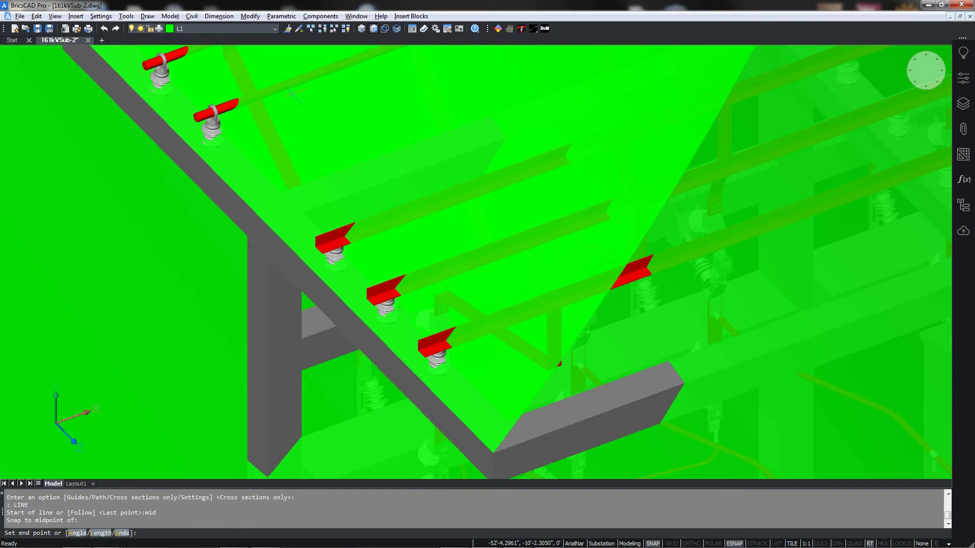
key(F8)
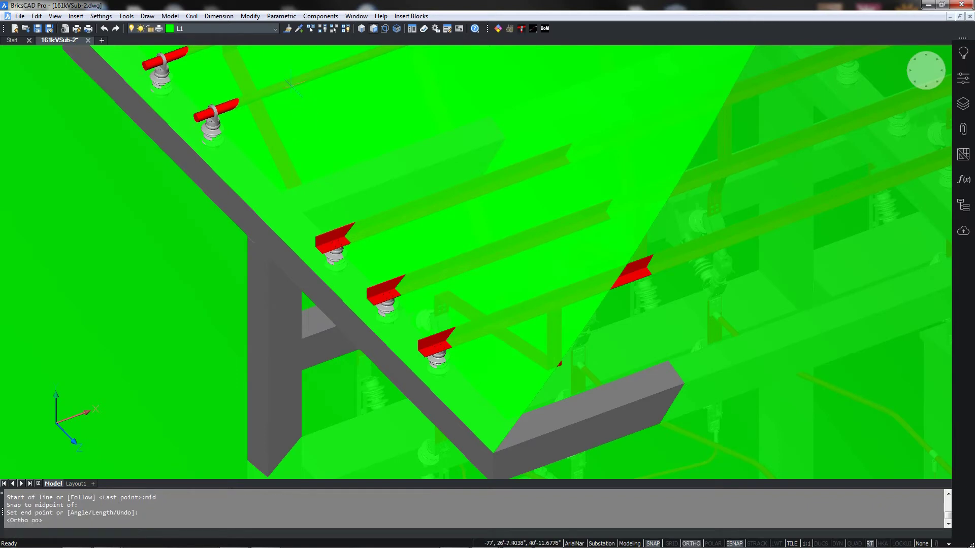
scroll(291, 82, down, 2)
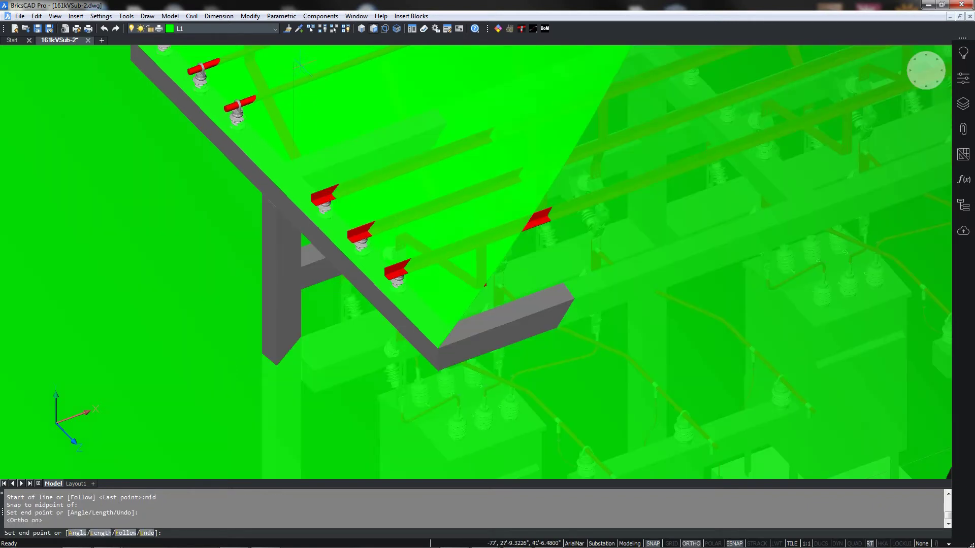
key(Return)
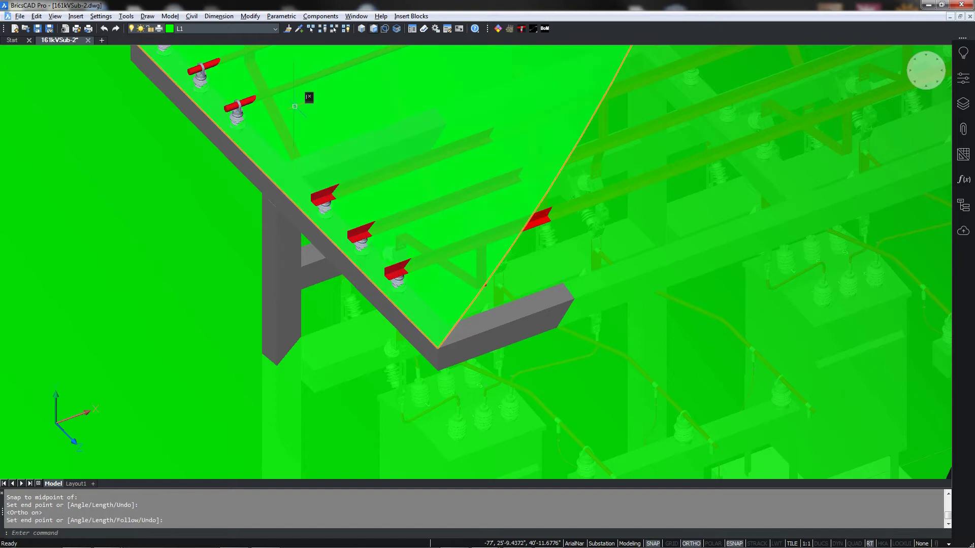
Step: Set the length of the new vertical line on the end beam to 20'
click(968, 84)
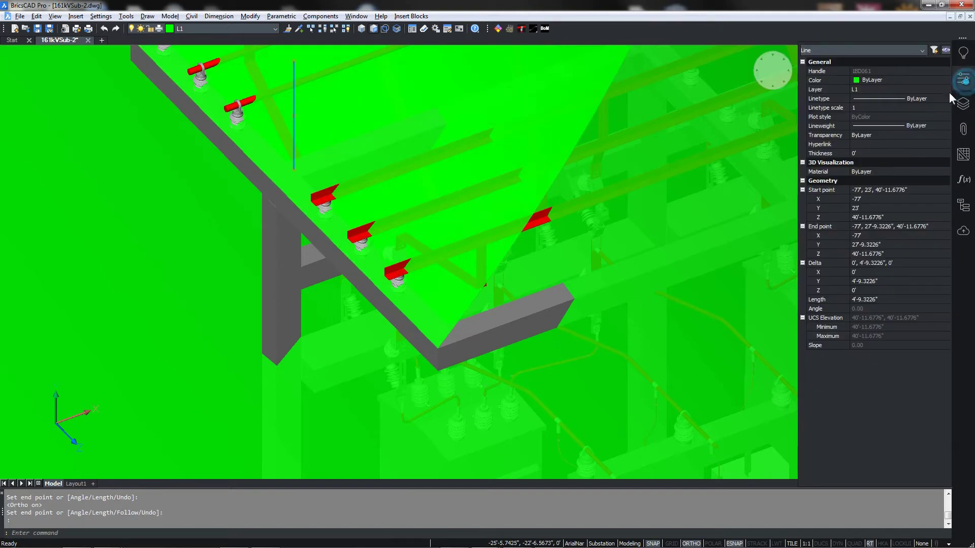
click(890, 300)
text(20)
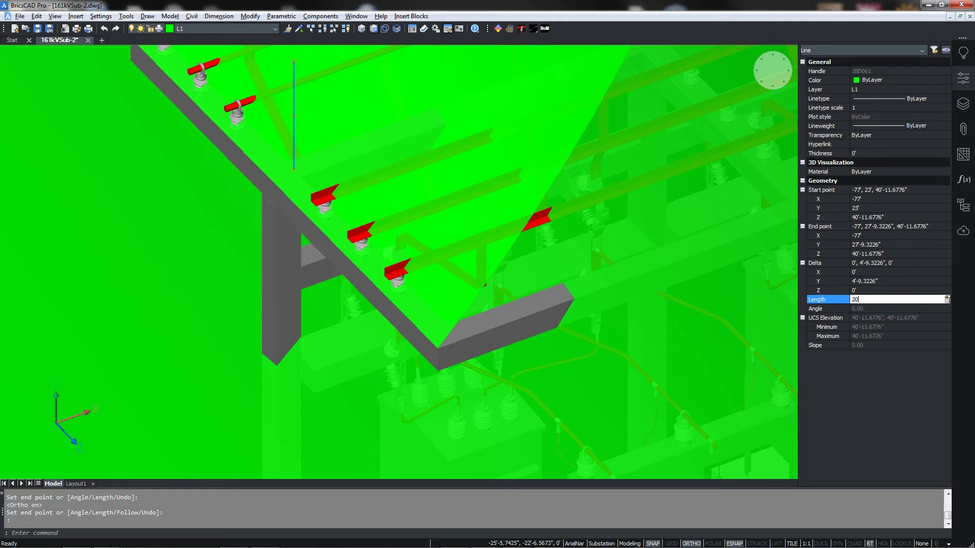
text(')
key(Return)
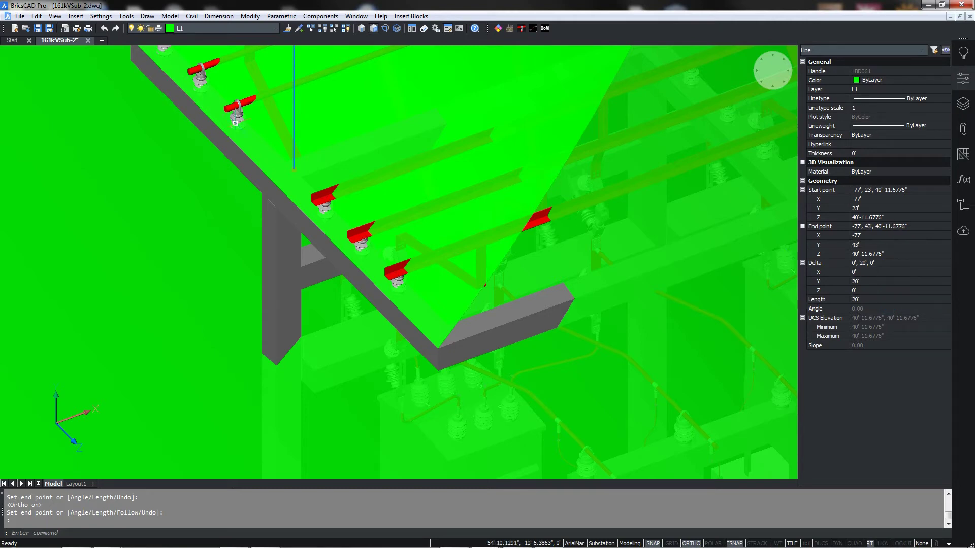
Step: Move the 20' vertical line by a displacement of -6,0 across the end beam
scroll(319, 172, up, 3)
scroll(320, 173, up, 2)
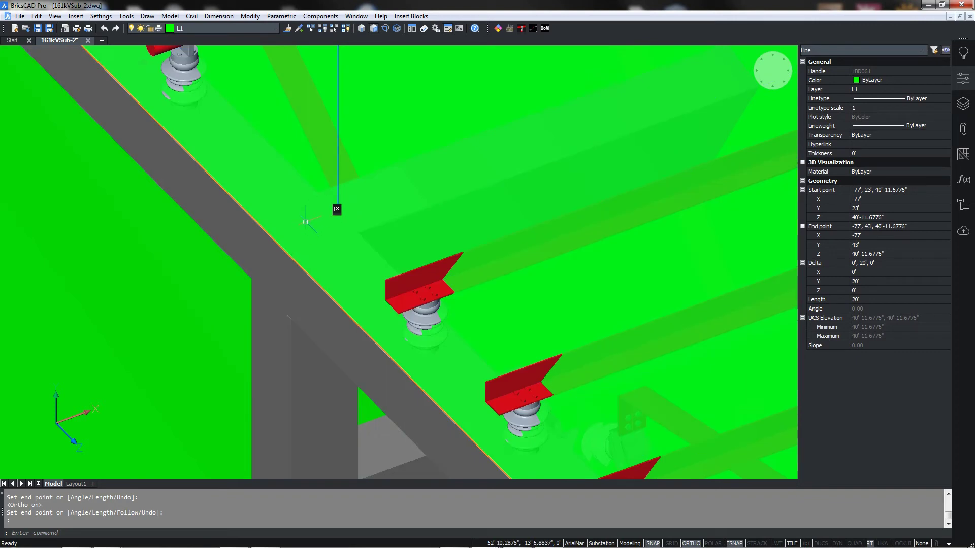
text(move)
key(Return)
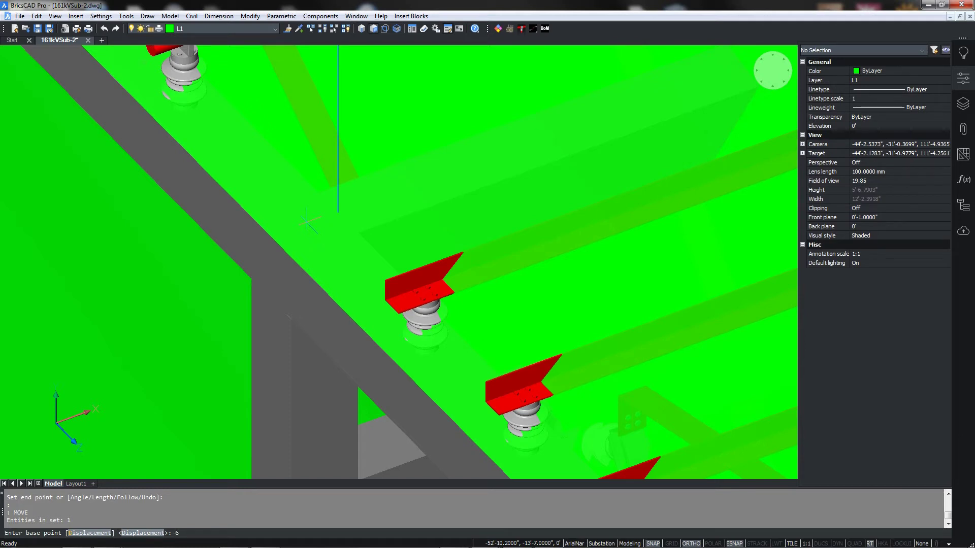
key(Return)
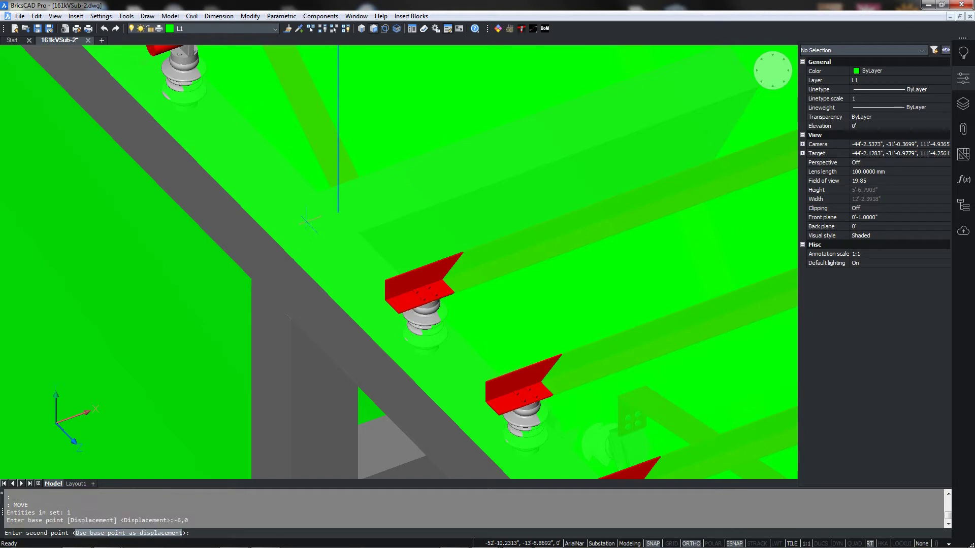
key(Return)
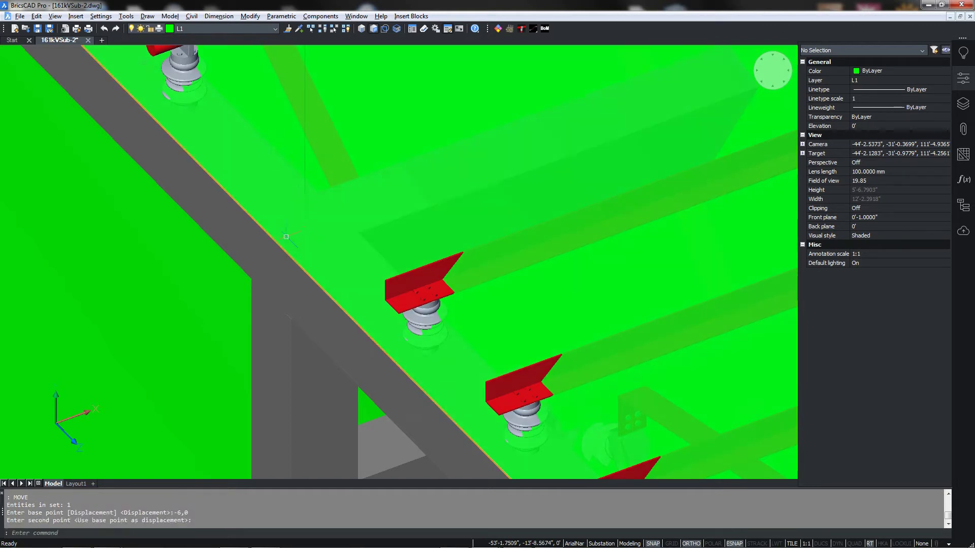
click(306, 153)
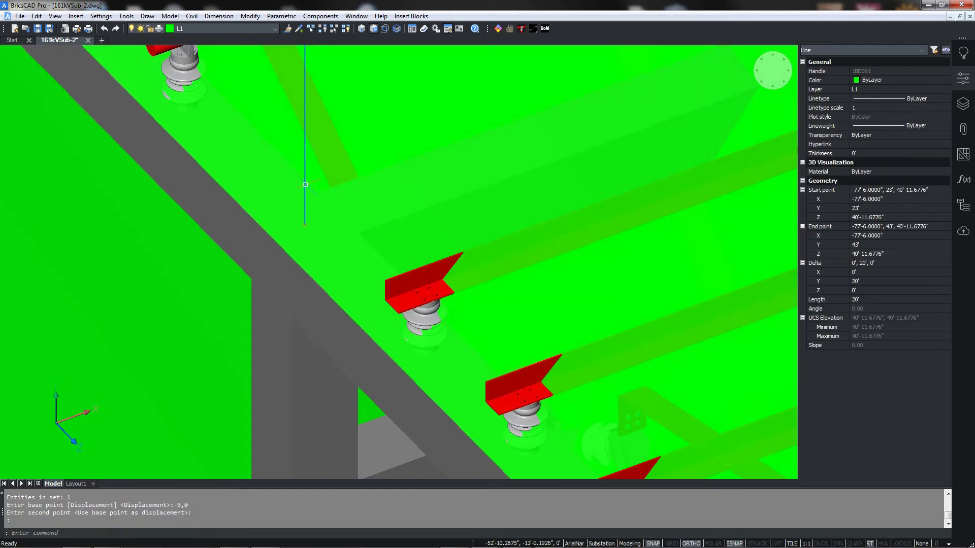
Step: Start an APTR arc at the top endpoint of the 20' line above the end beam
scroll(300, 206, down, 8)
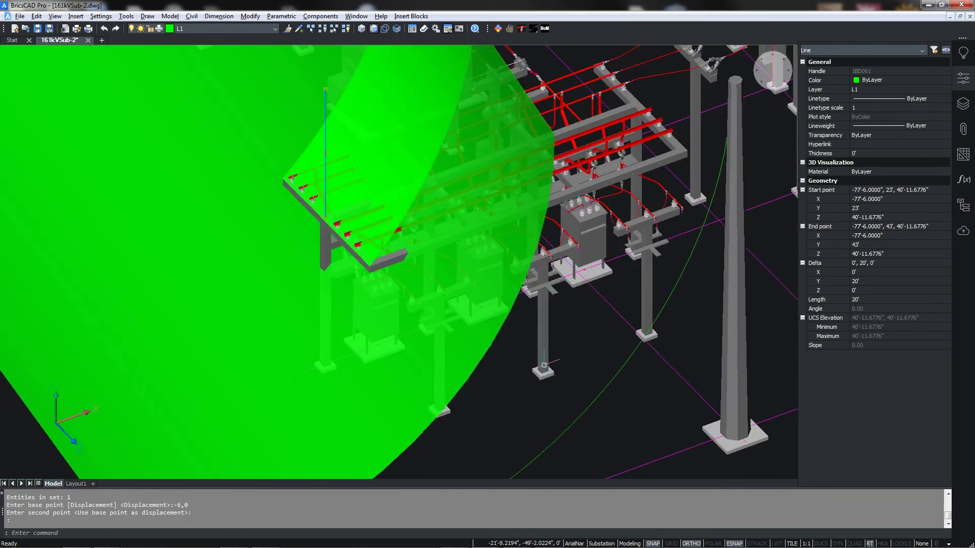
middle_drag(543, 366, 454, 363)
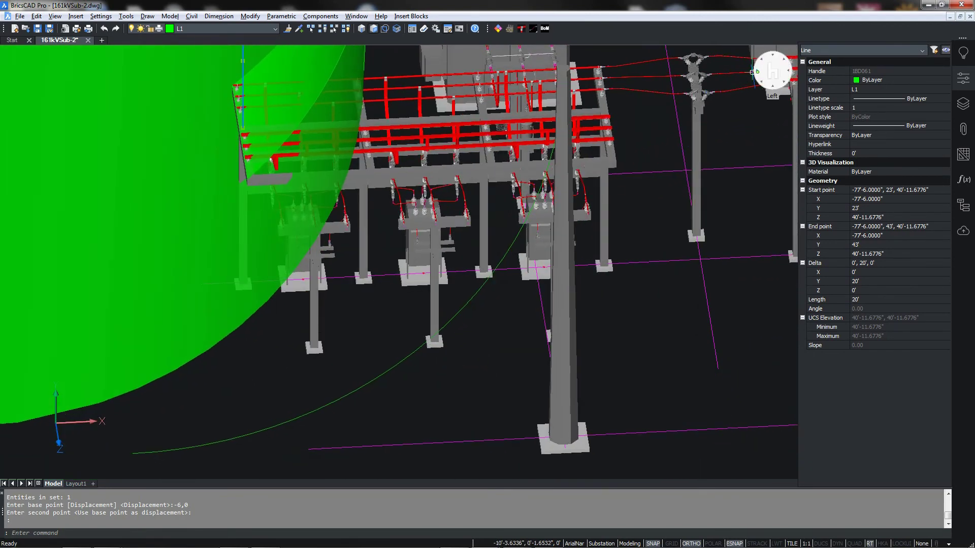
click(752, 72)
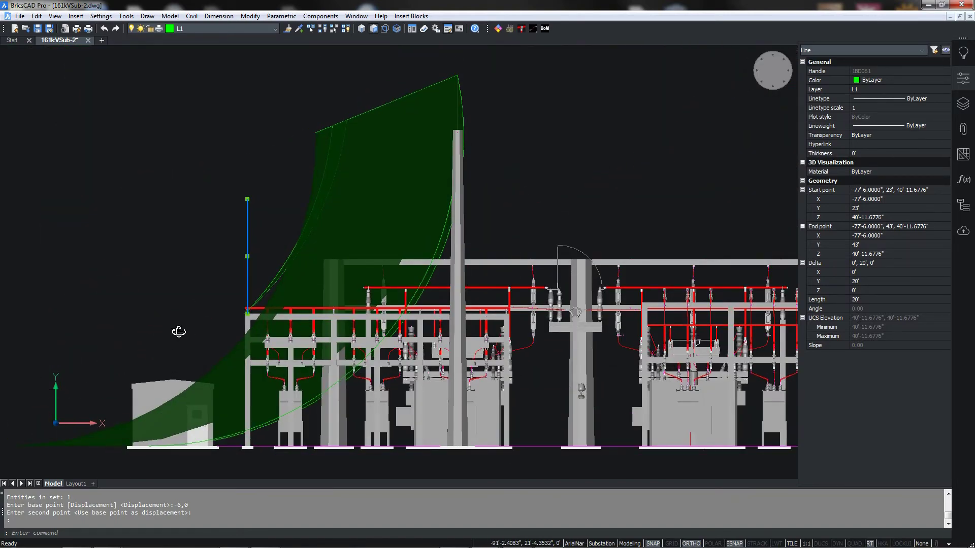
shift+middle_drag(178, 330, 183, 302)
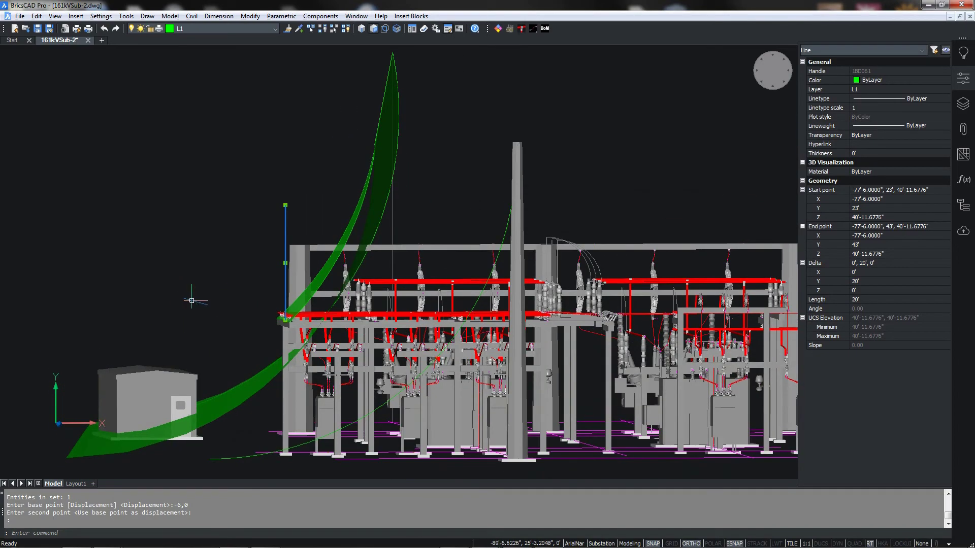
key(Escape)
text(aptr)
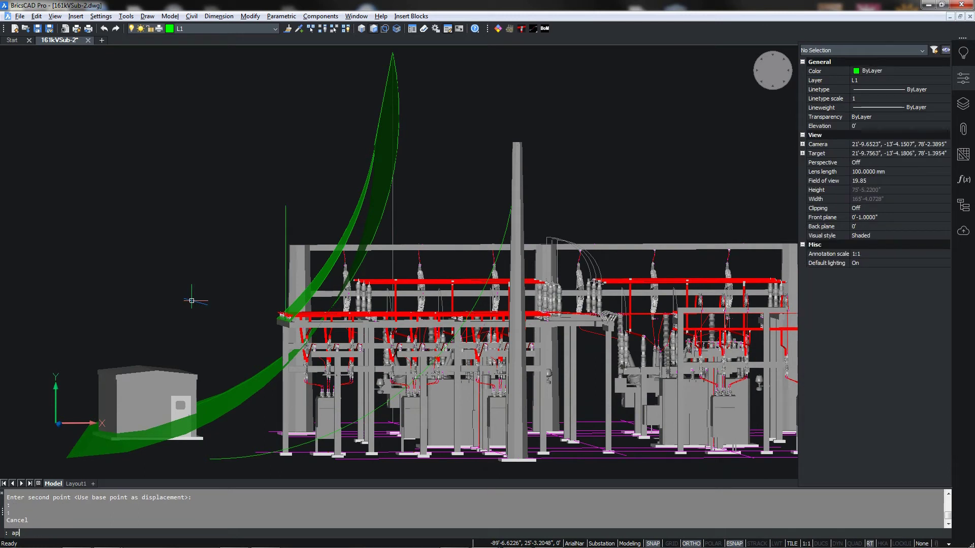
key(Return)
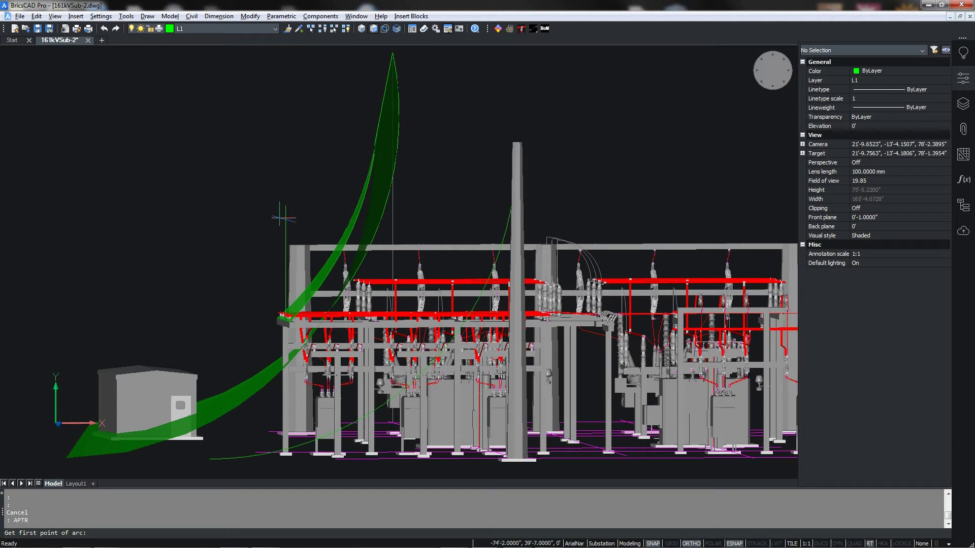
click(285, 205)
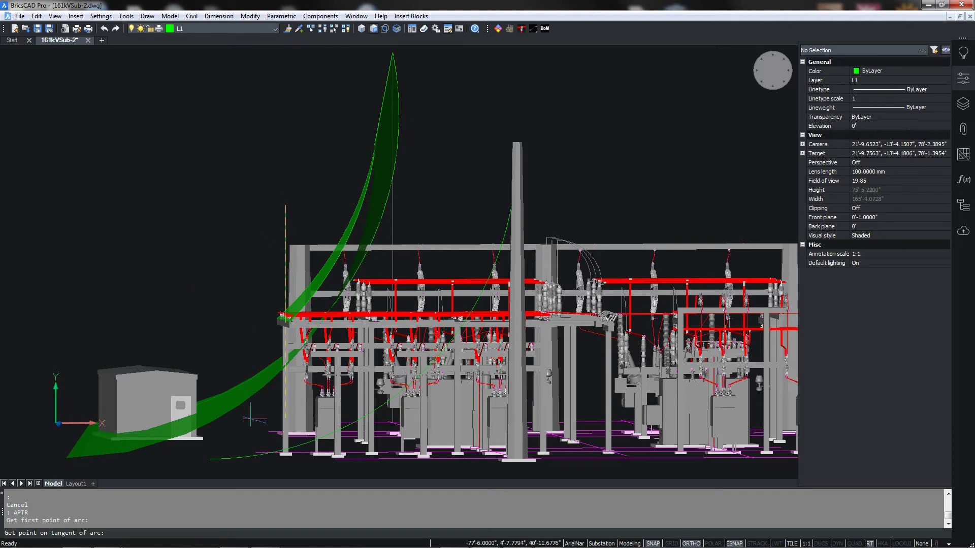
Step: Complete the arc tangent to ground level on the control building side, with a radius of 64.3'
scroll(260, 446, up, 4)
scroll(259, 445, up, 2)
scroll(265, 433, down, 2)
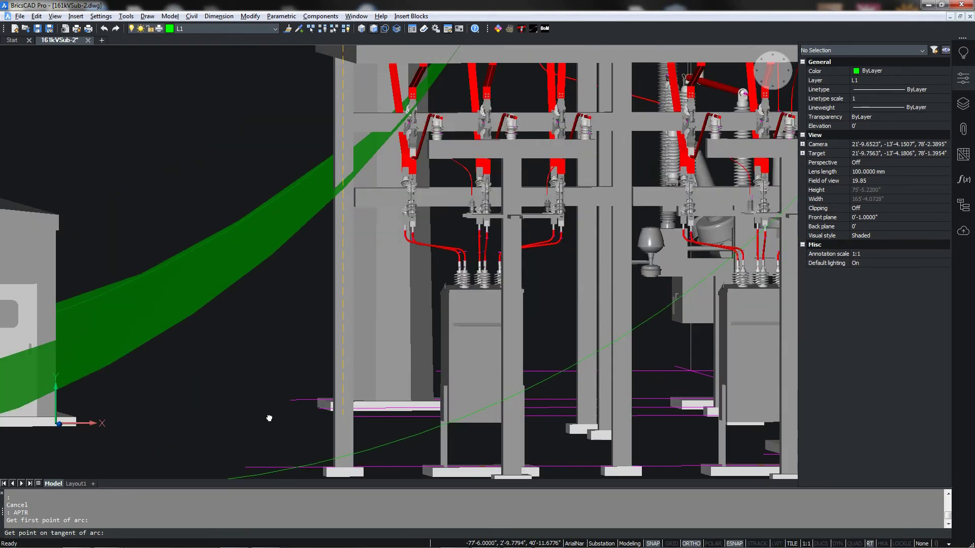
middle_drag(269, 418, 270, 393)
click(252, 440)
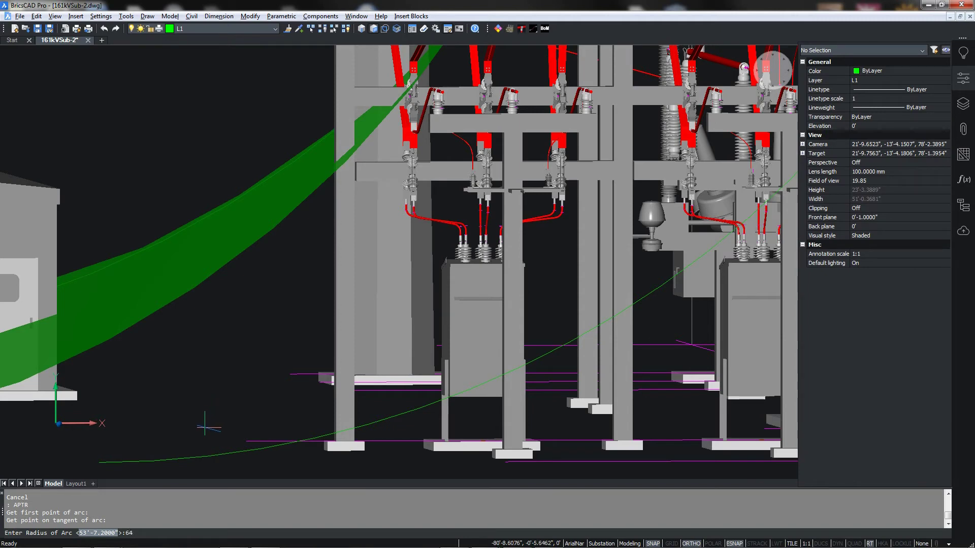
key(Return)
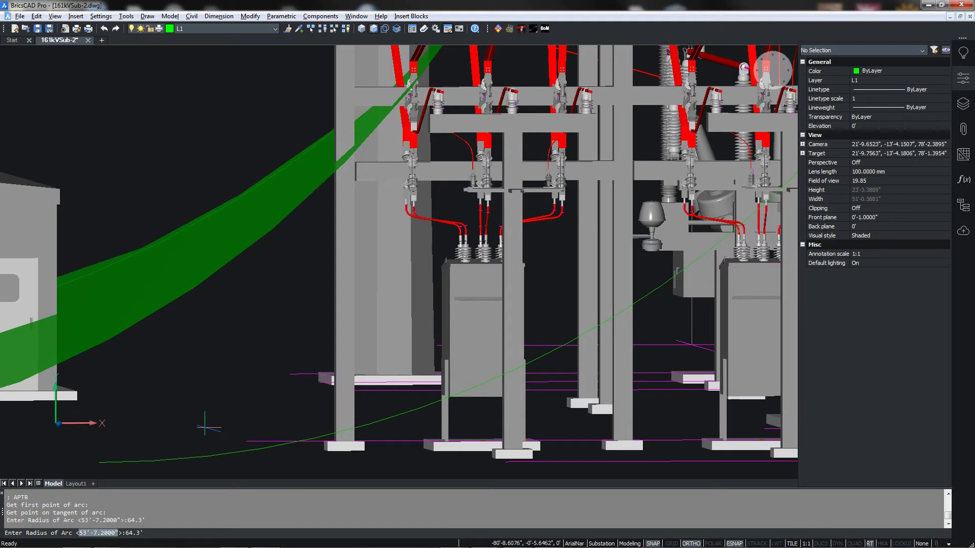
Step: Revolve the 64.3' arc a full 360 degrees about a vertical axis through the top of the 20' mast
scroll(206, 319, down, 3)
middle_drag(187, 187, 349, 216)
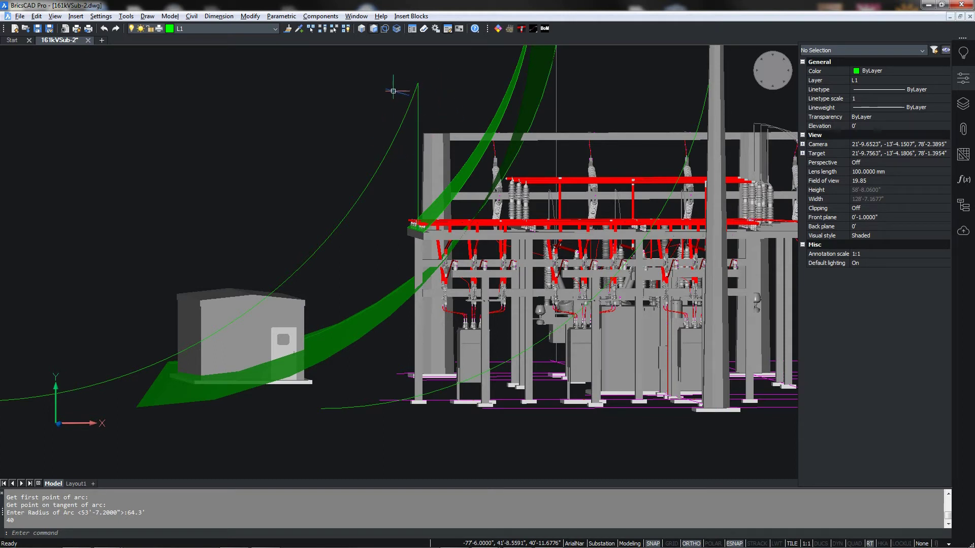
click(396, 134)
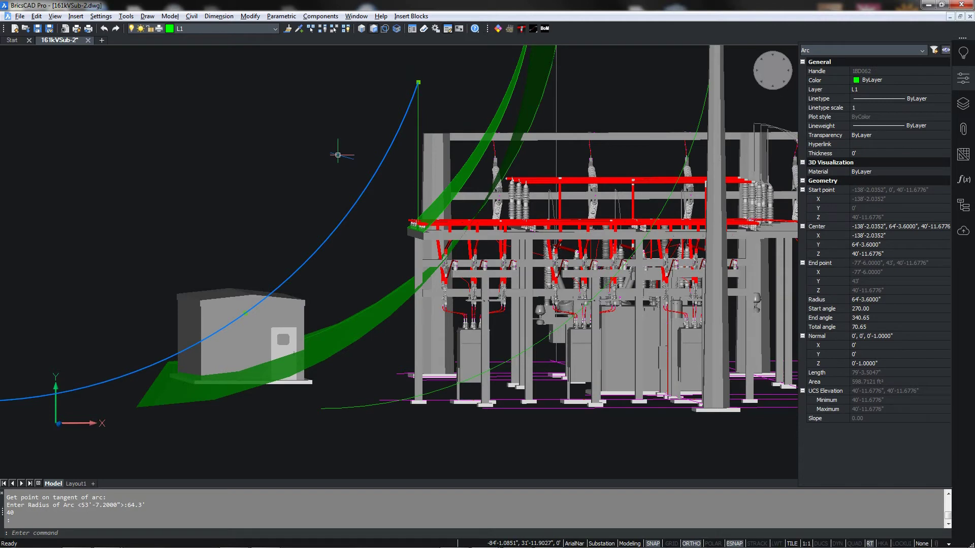
text(r)
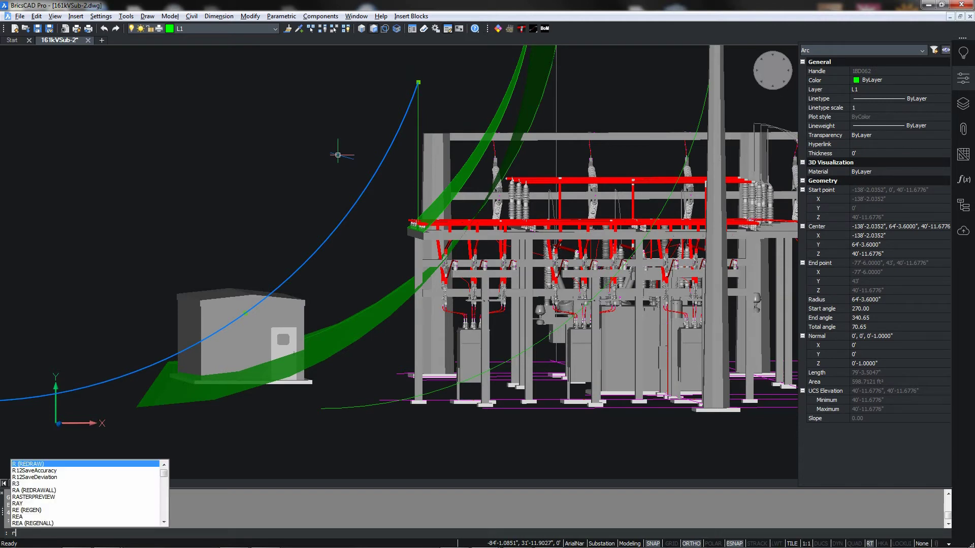
text(evol)
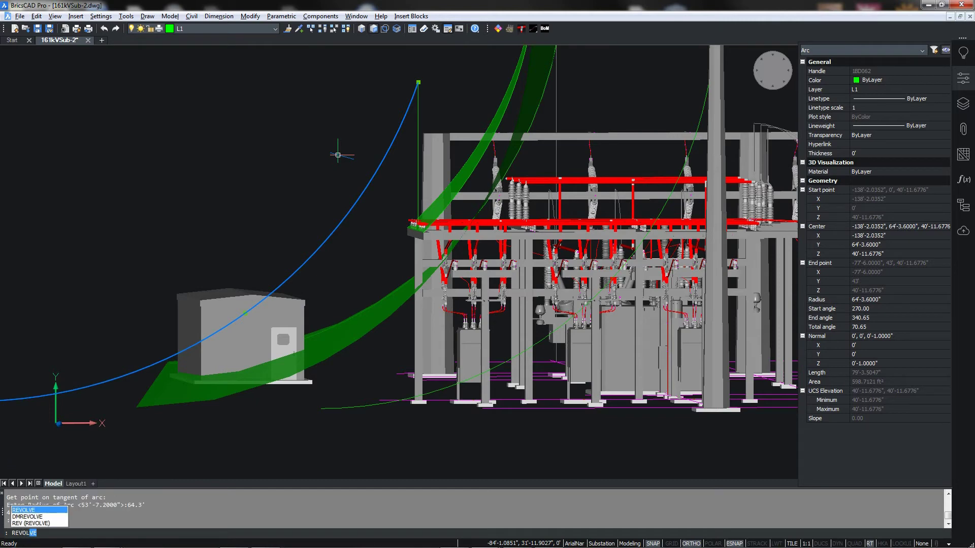
key(Return)
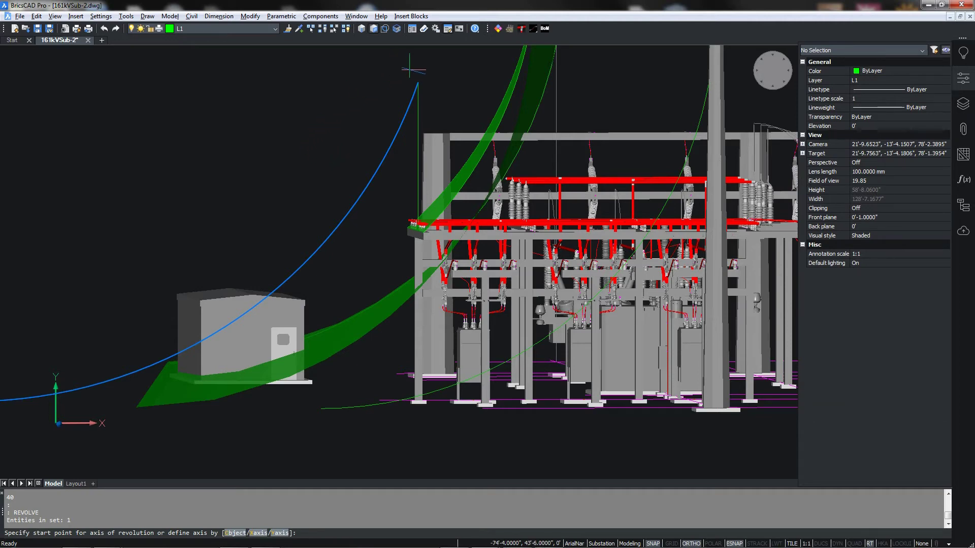
scroll(414, 66, down, 2)
middle_drag(457, 70, 409, 203)
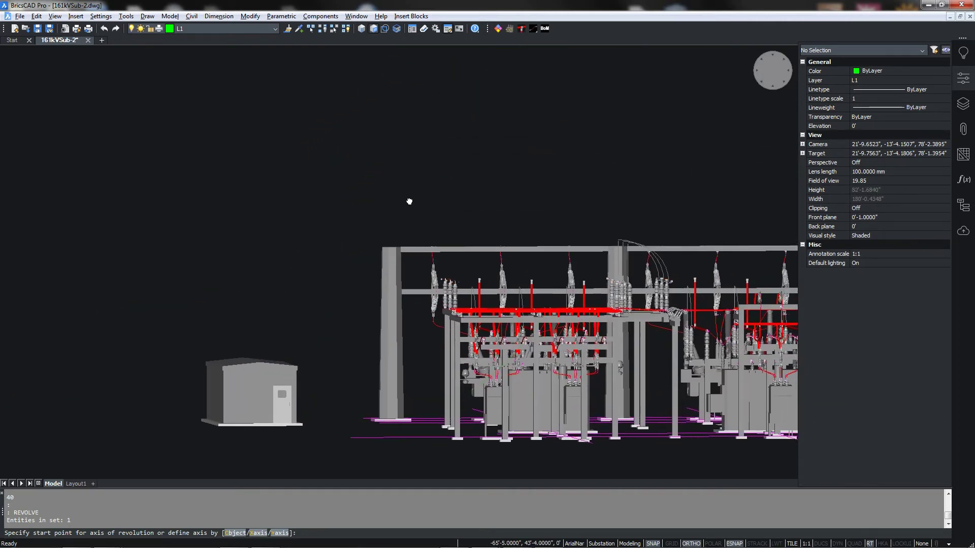
click(377, 210)
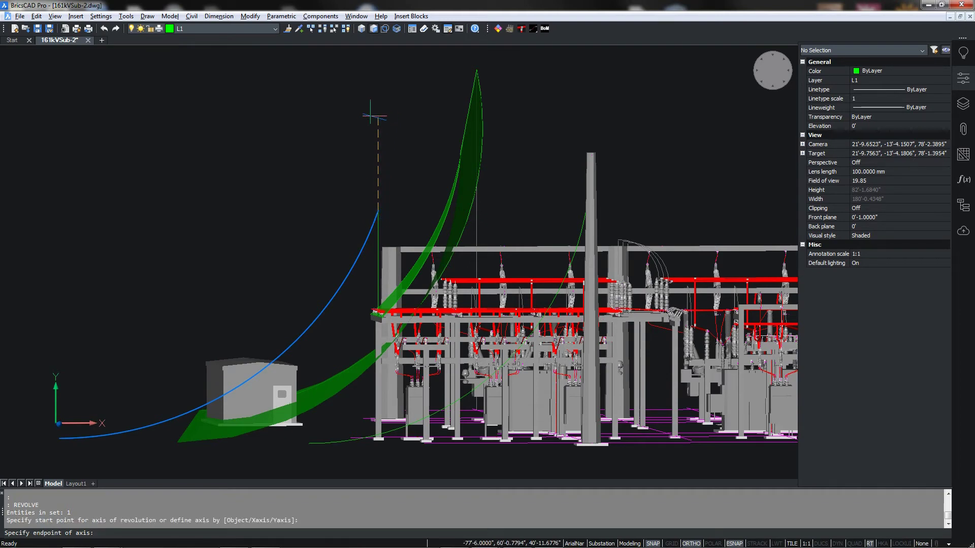
click(383, 116)
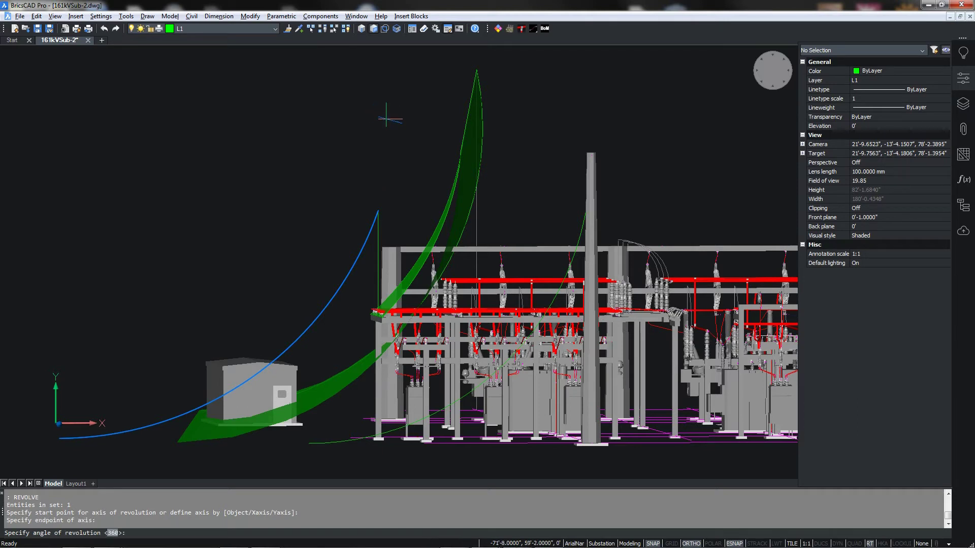
key(Return)
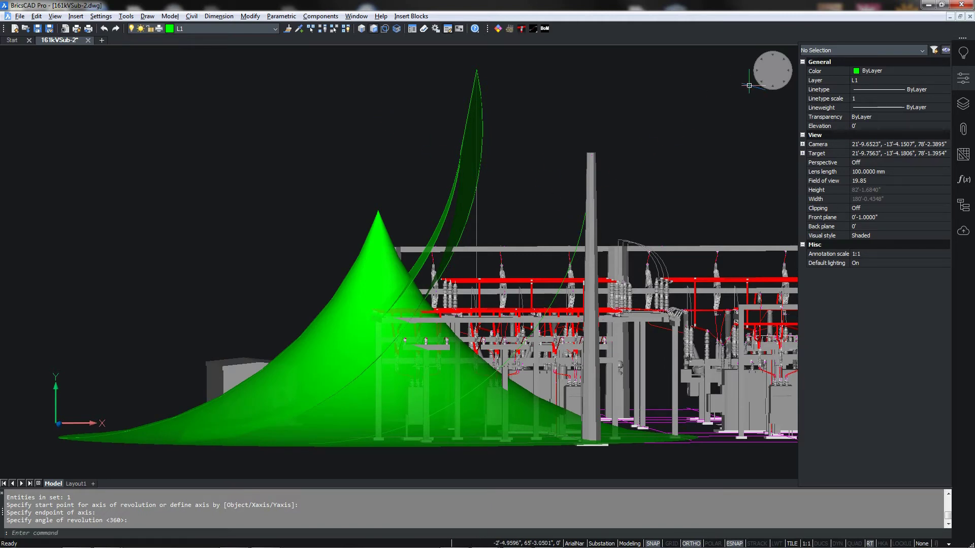
Step: In plan view, move the freestanding lightning mast straight in the negative X direction, beside the corner of the long lofted surface
click(755, 81)
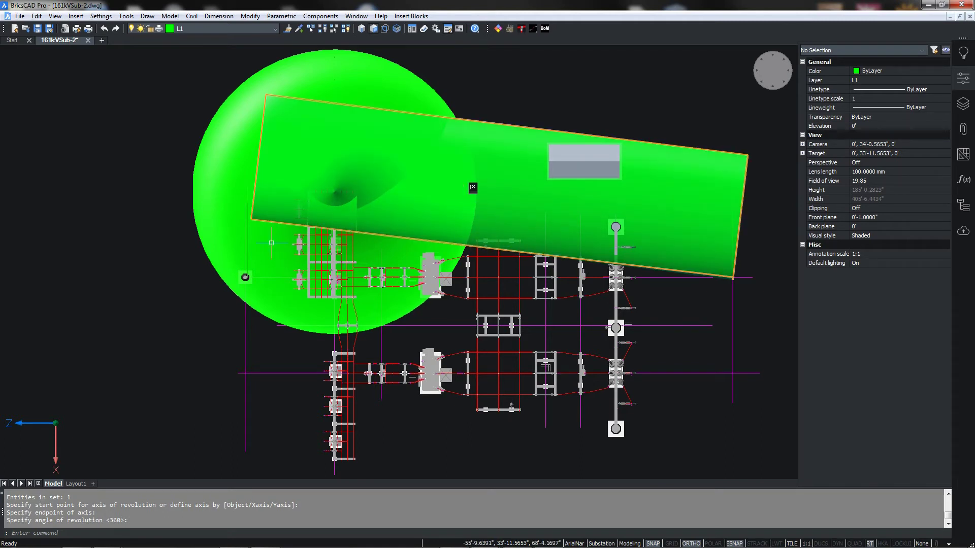
scroll(212, 277, up, 4)
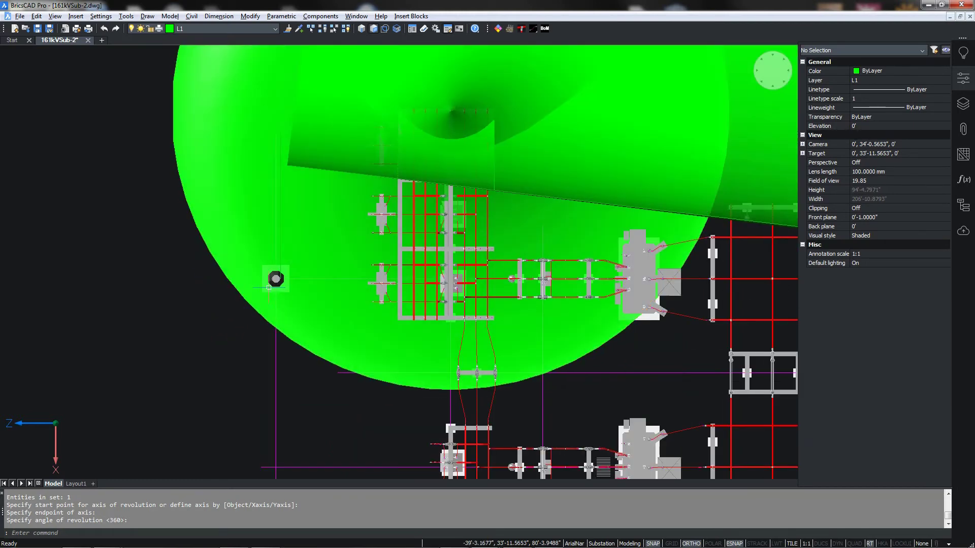
key(Escape)
key(Escape)
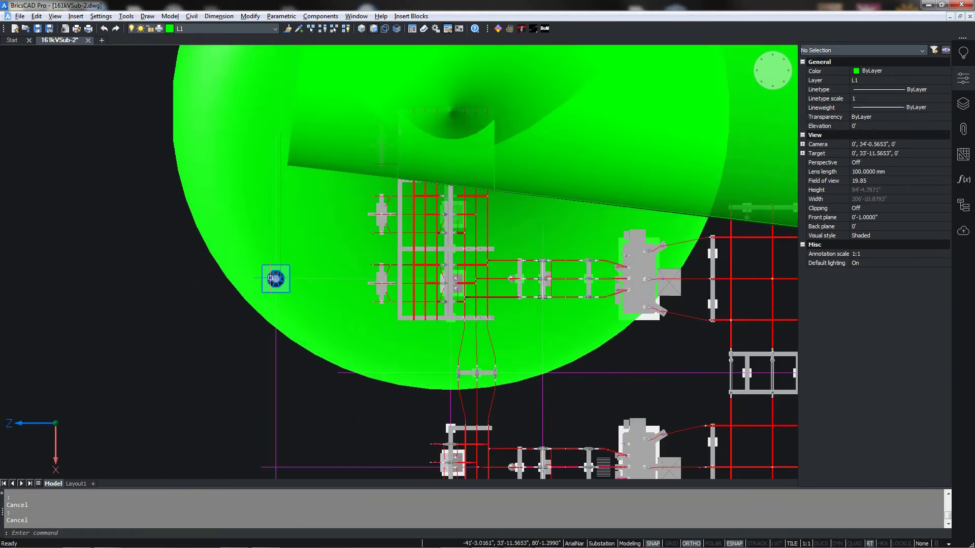
click(270, 278)
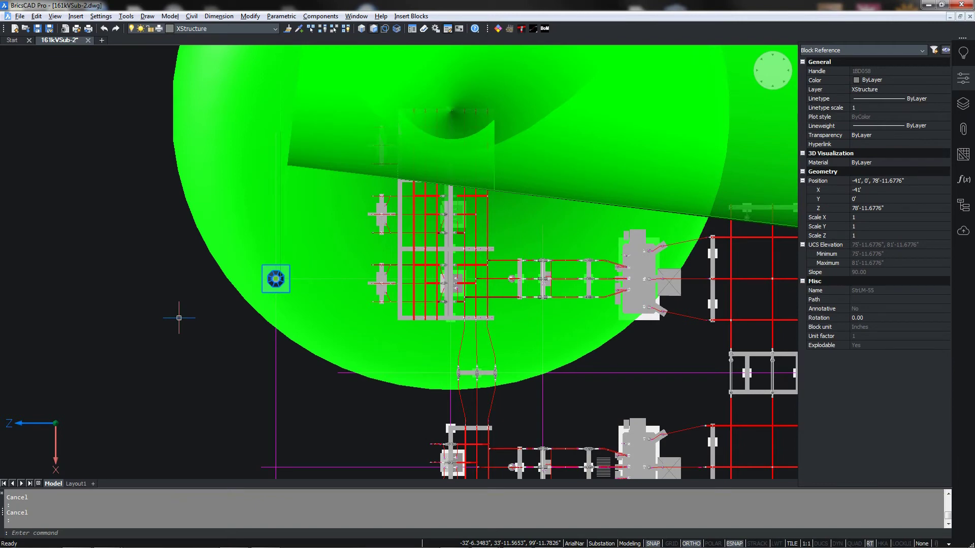
key(Return)
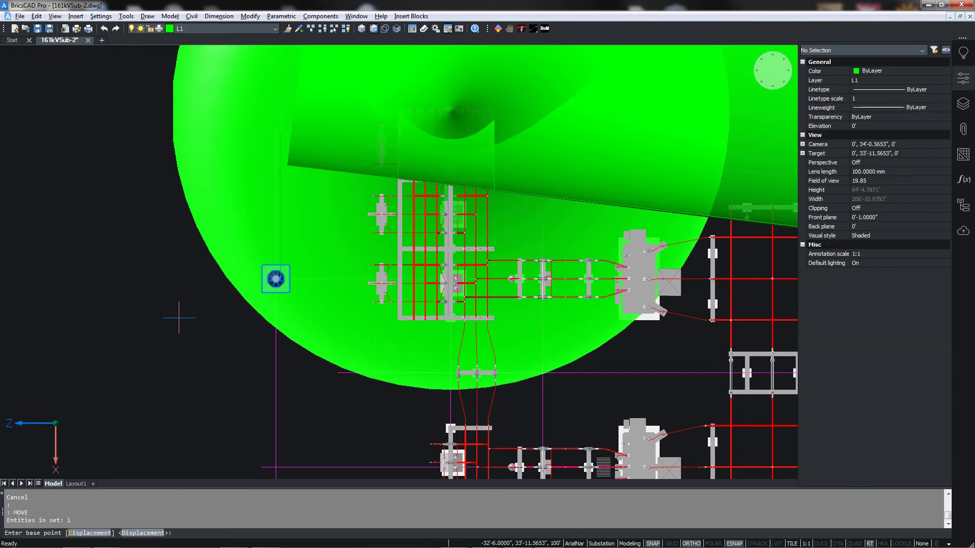
click(179, 318)
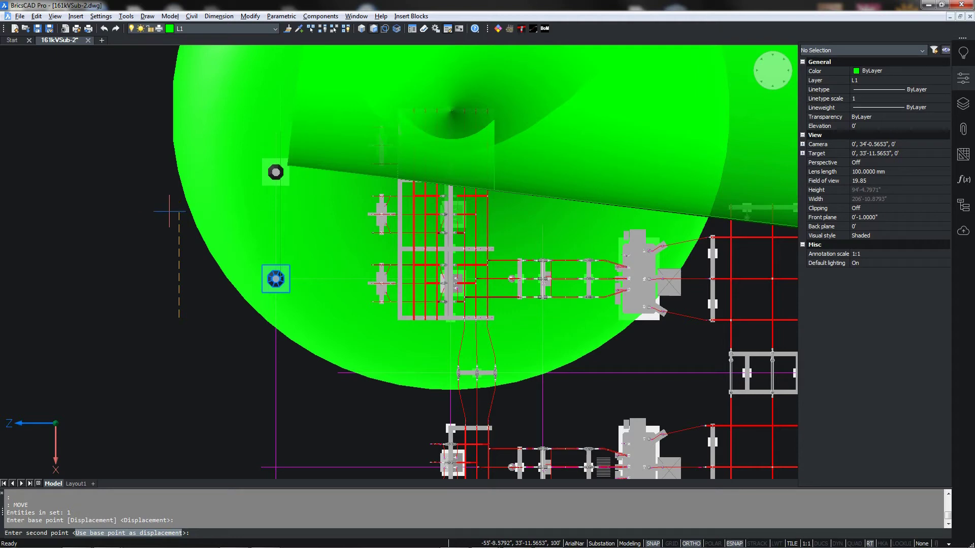
scroll(169, 212, up, 5)
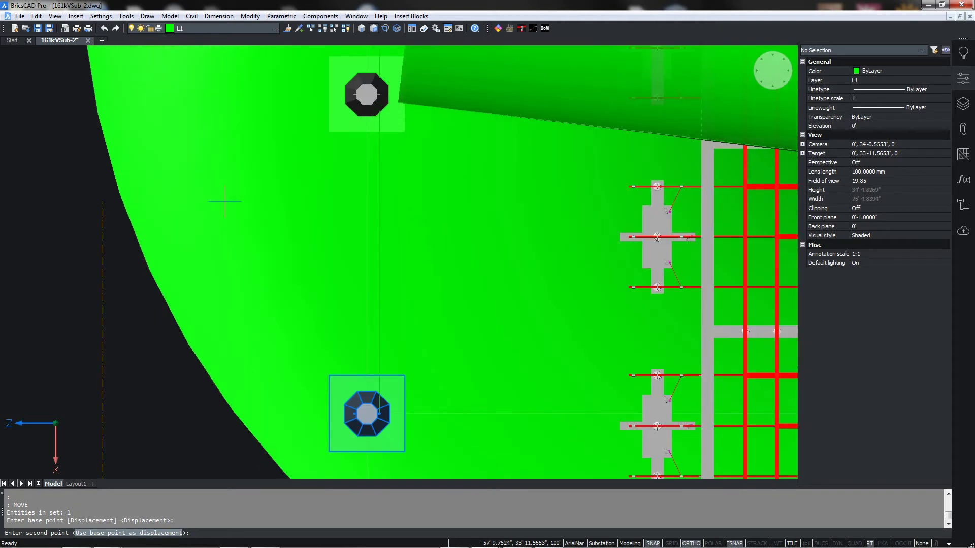
key(Escape)
key(Escape)
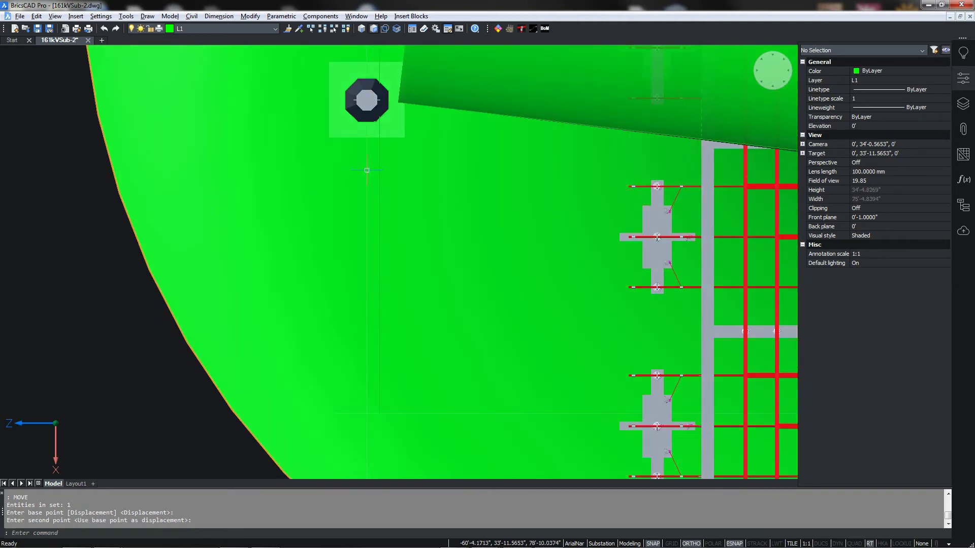
Step: Move the long lofted surface by its near corner so that the corner snaps onto the edge of the lightning mast
click(415, 104)
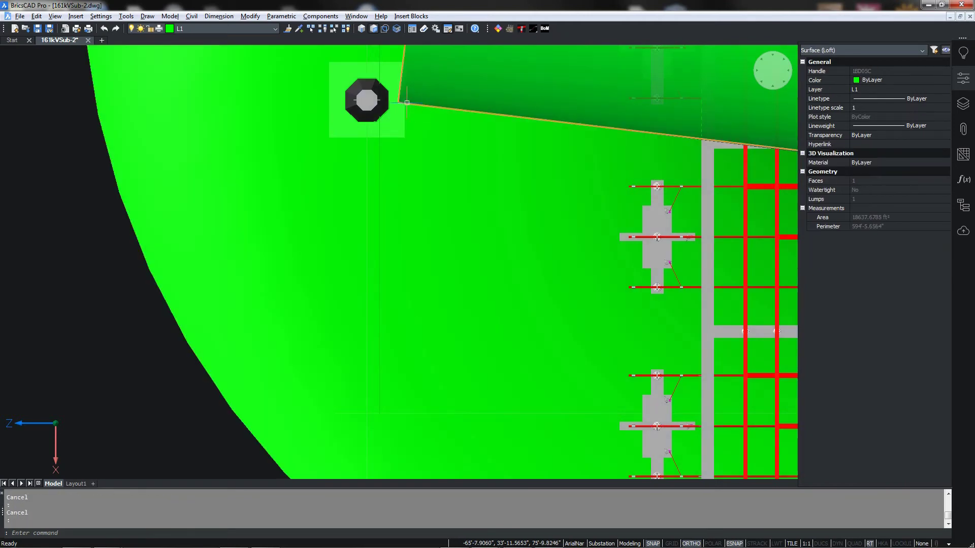
key(Escape)
scroll(402, 174, down, 5)
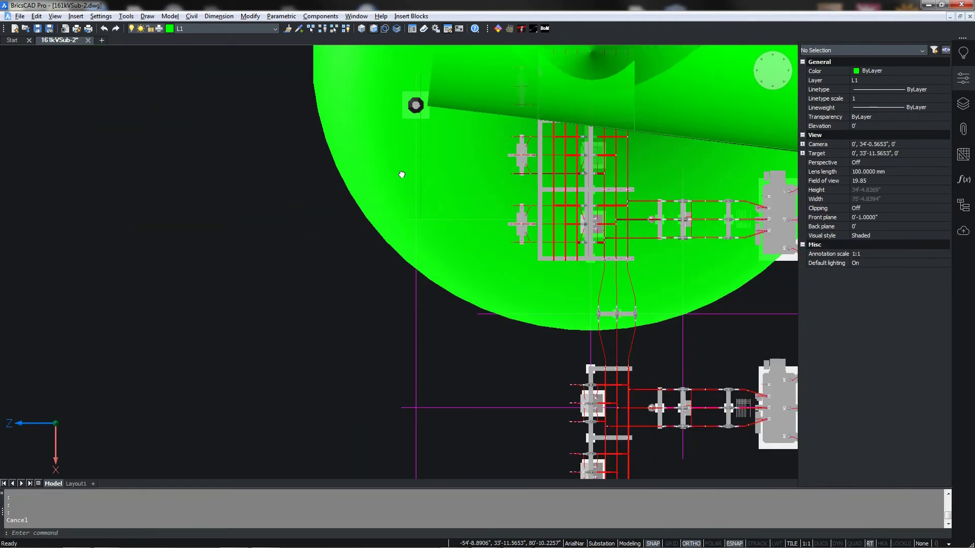
scroll(217, 454, down, 2)
scroll(279, 289, down, 3)
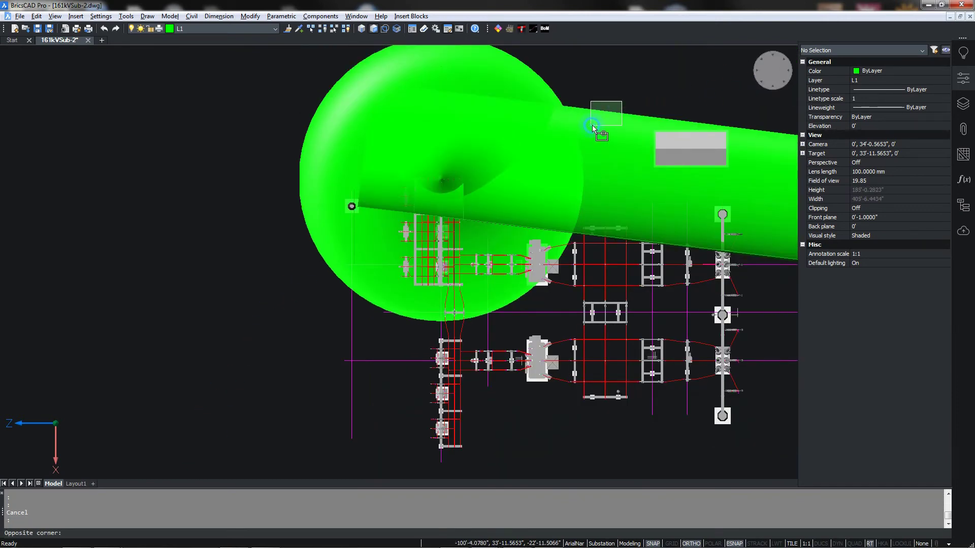
click(592, 126)
scroll(337, 231, up, 5)
scroll(337, 231, up, 4)
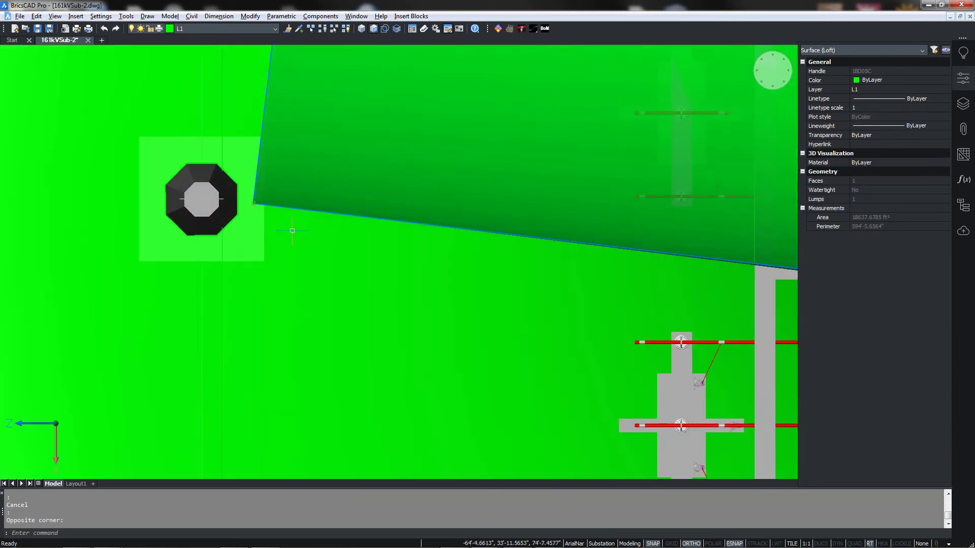
click(254, 204)
right_click(254, 205)
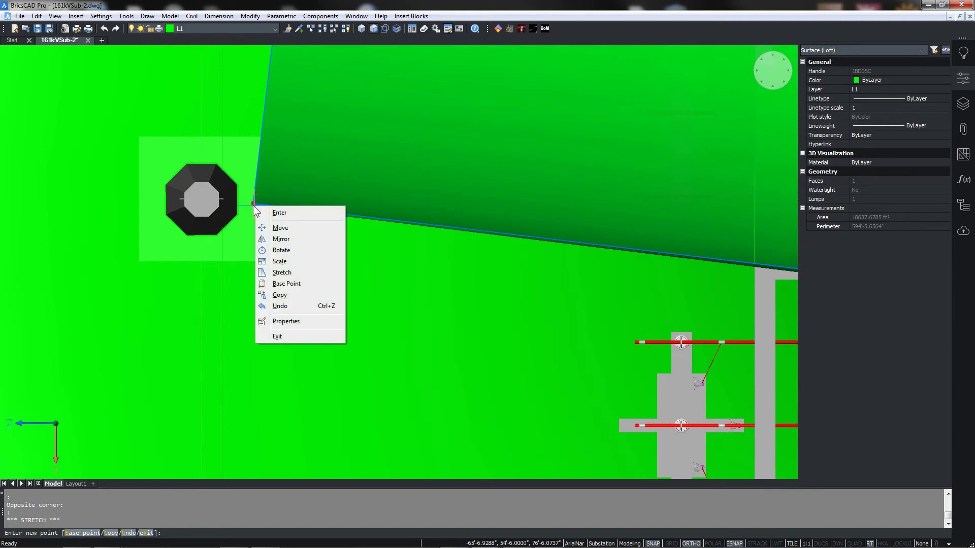
click(279, 228)
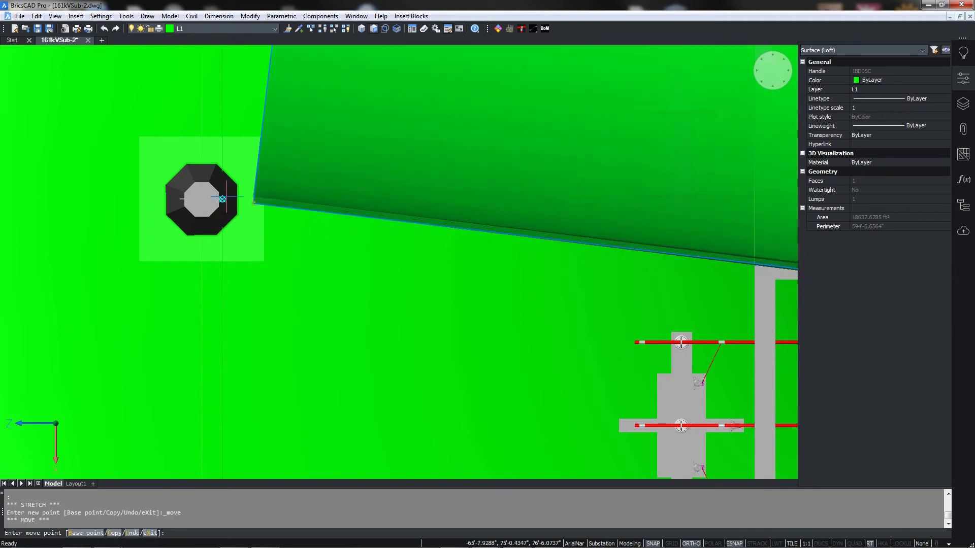
click(222, 199)
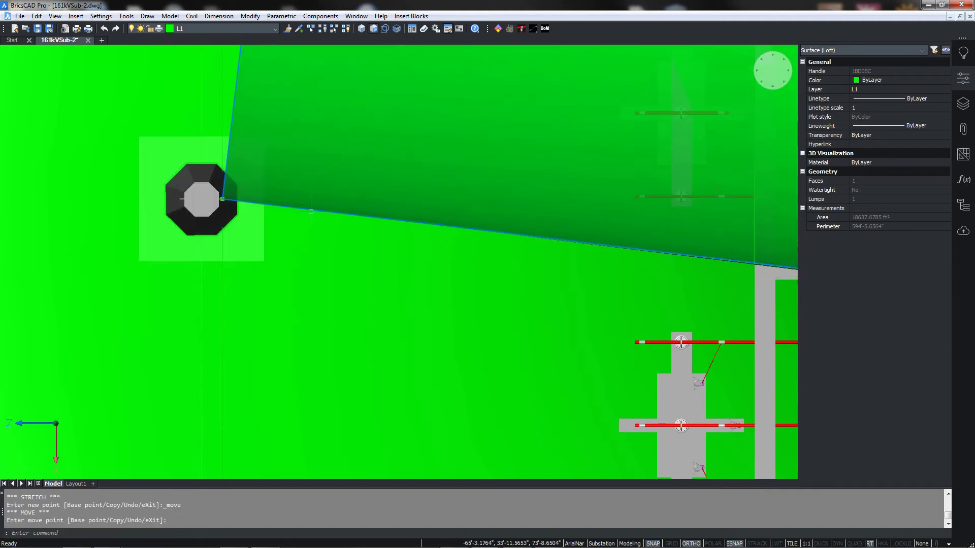
scroll(311, 211, down, 10)
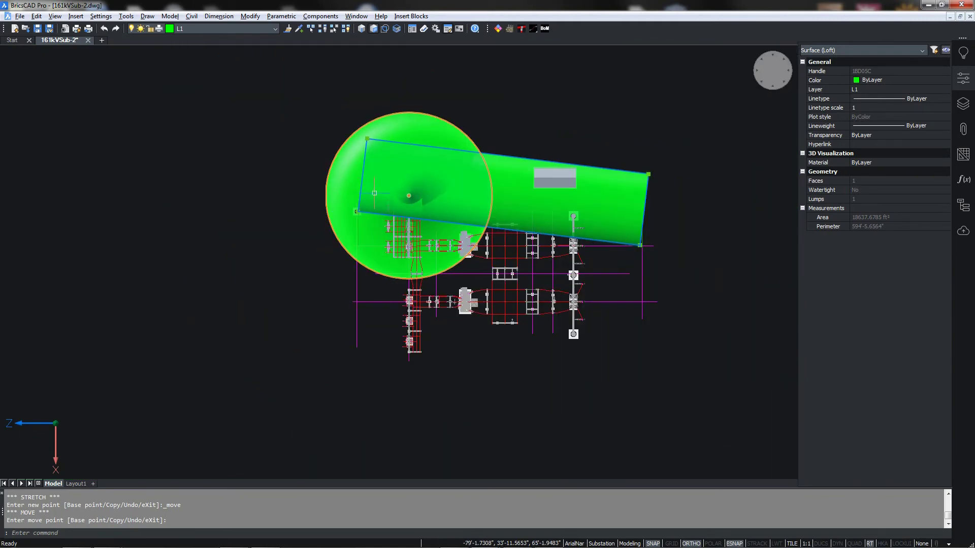
click(507, 128)
click(429, 197)
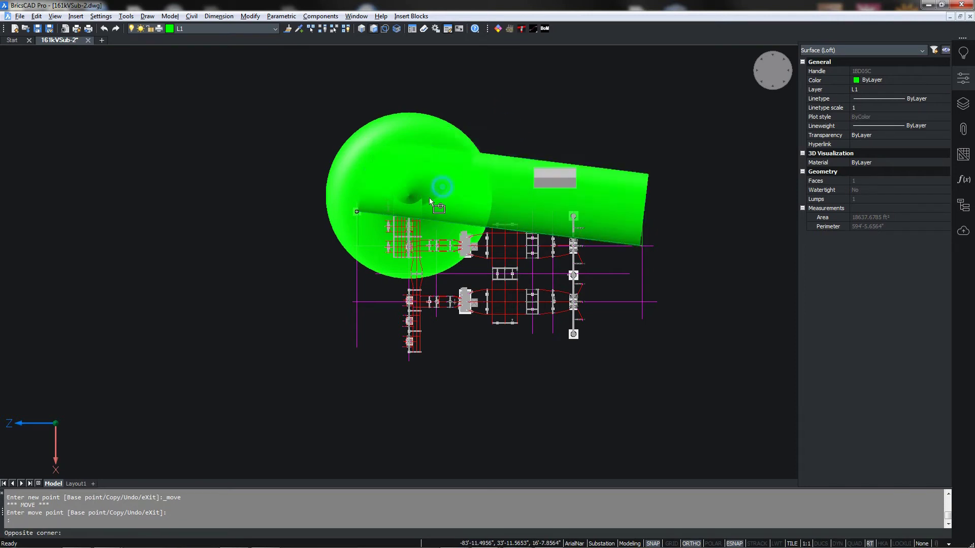
scroll(411, 205, up, 2)
scroll(412, 207, up, 3)
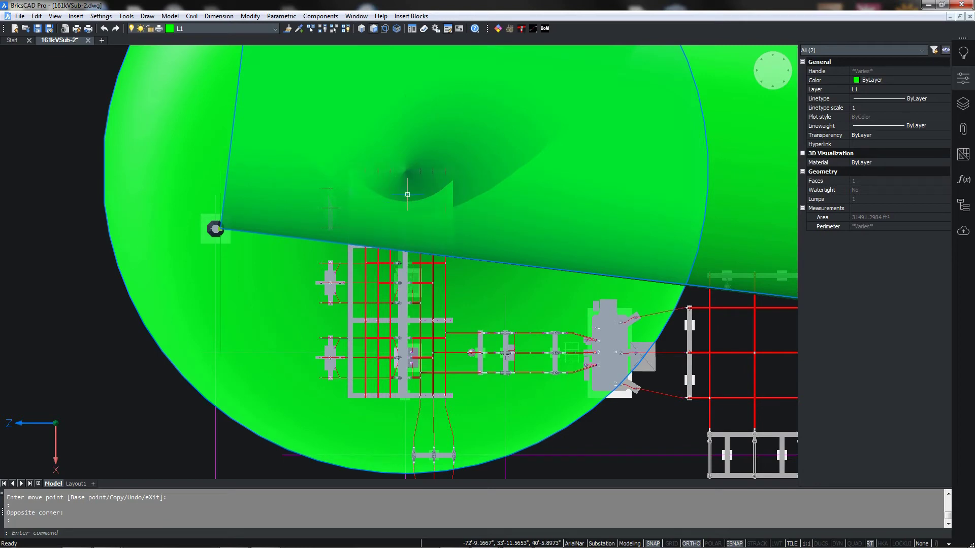
scroll(406, 195, down, 5)
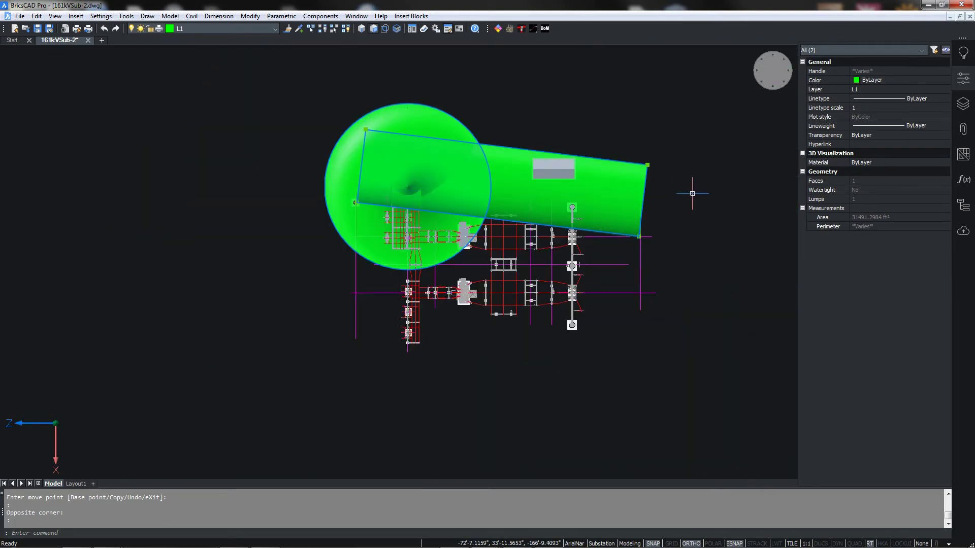
key(Return)
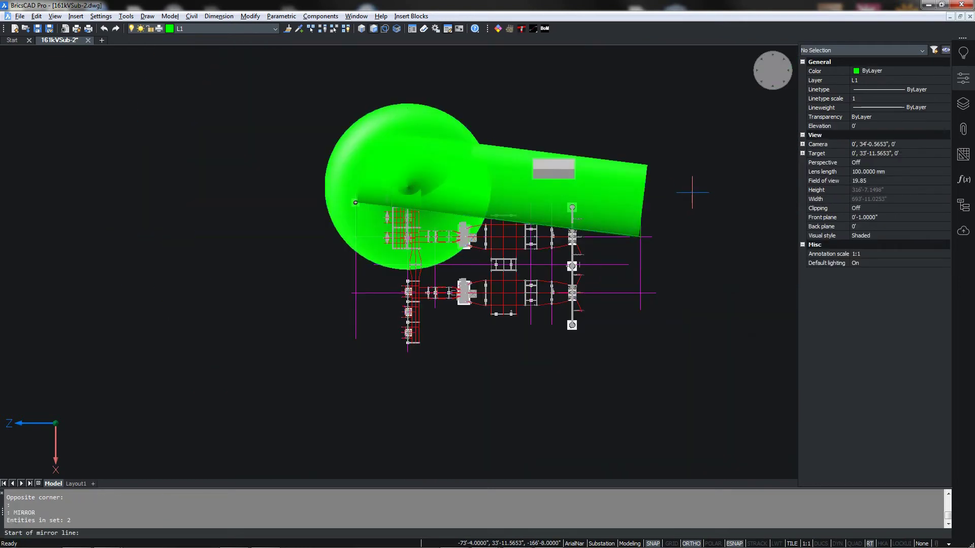
key(Escape)
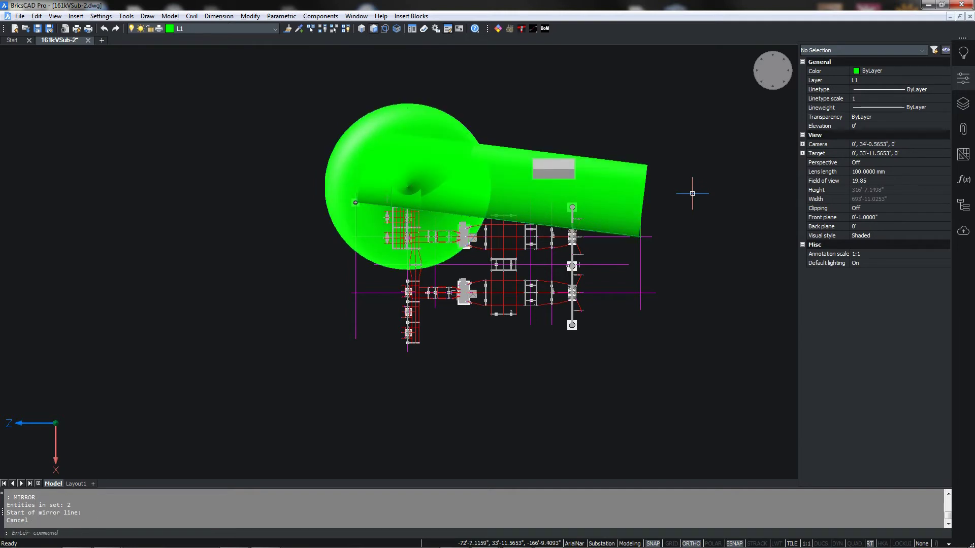
Step: Align the UCS with the current plan view using the View option
text(ucs)
key(Return)
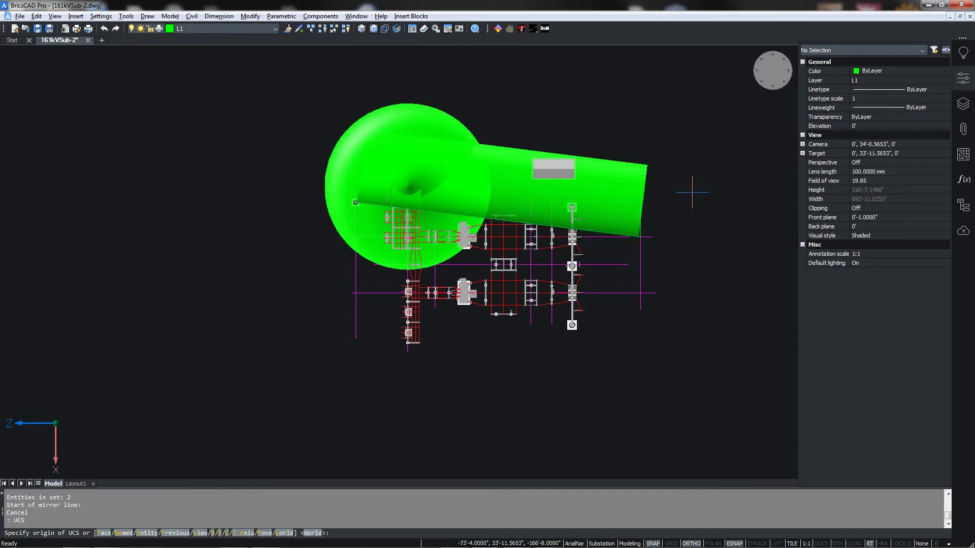
text(v)
key(Return)
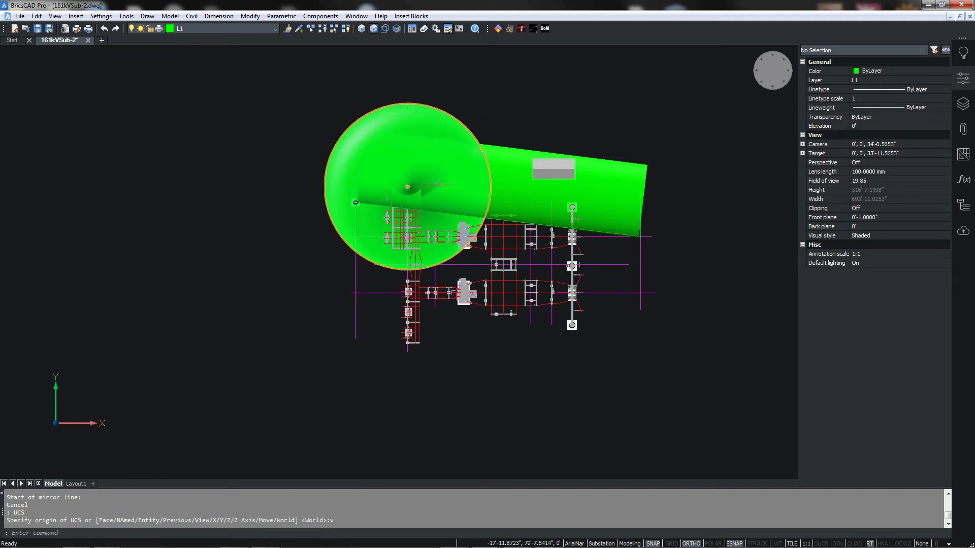
Step: Mirror the revolved mast surface, the long lofted surface and the small rectangular surface across the substation's horizontal centreline, keeping the originals
click(480, 114)
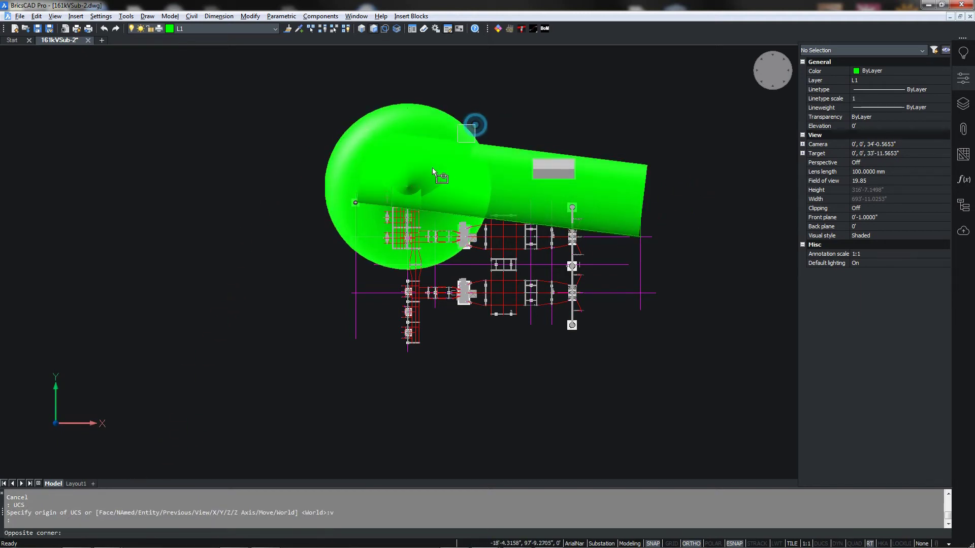
click(419, 191)
scroll(419, 190, up, 6)
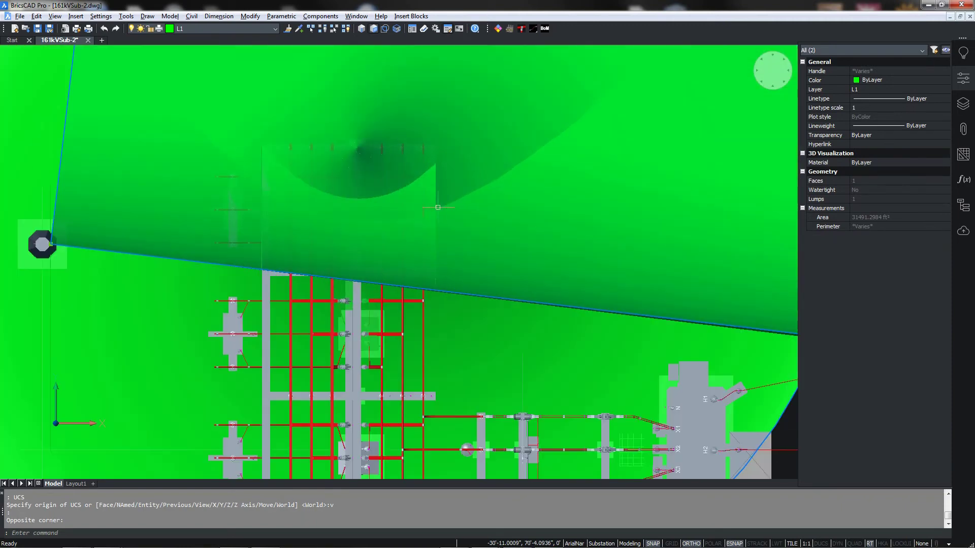
click(428, 226)
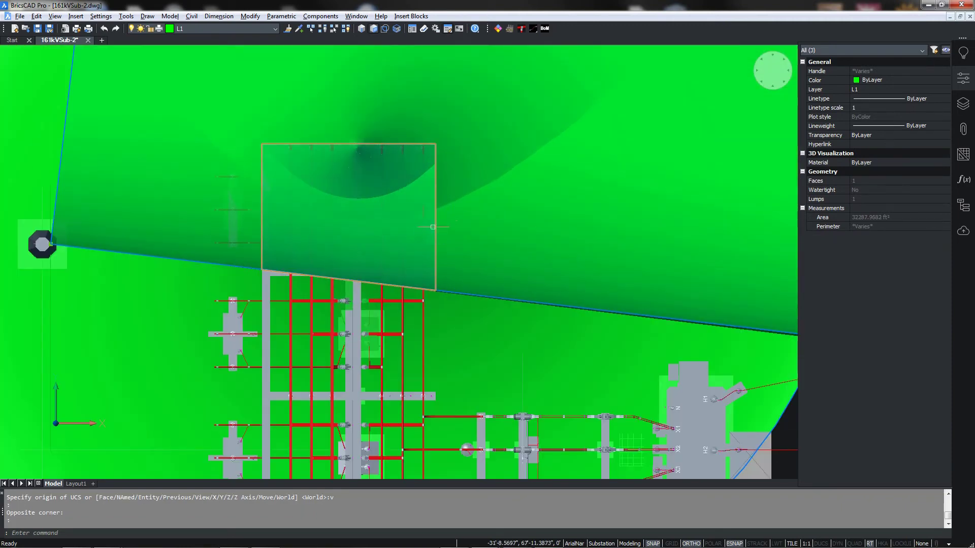
scroll(452, 201, down, 5)
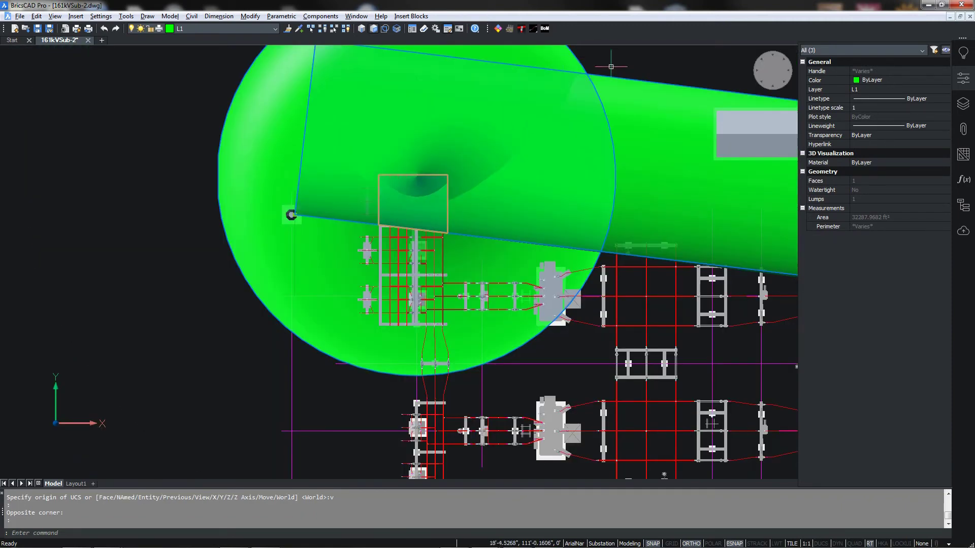
text(rror)
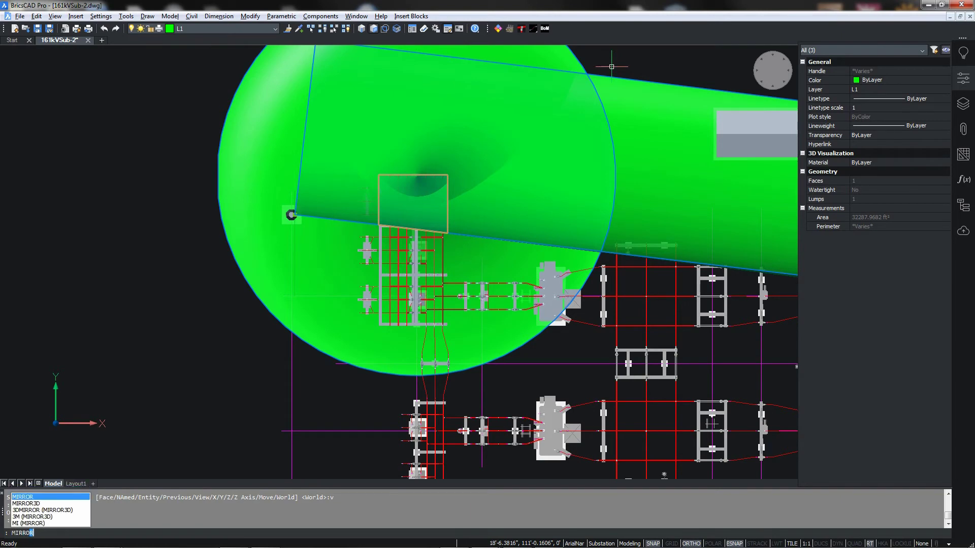
key(Return)
scroll(630, 229, down, 3)
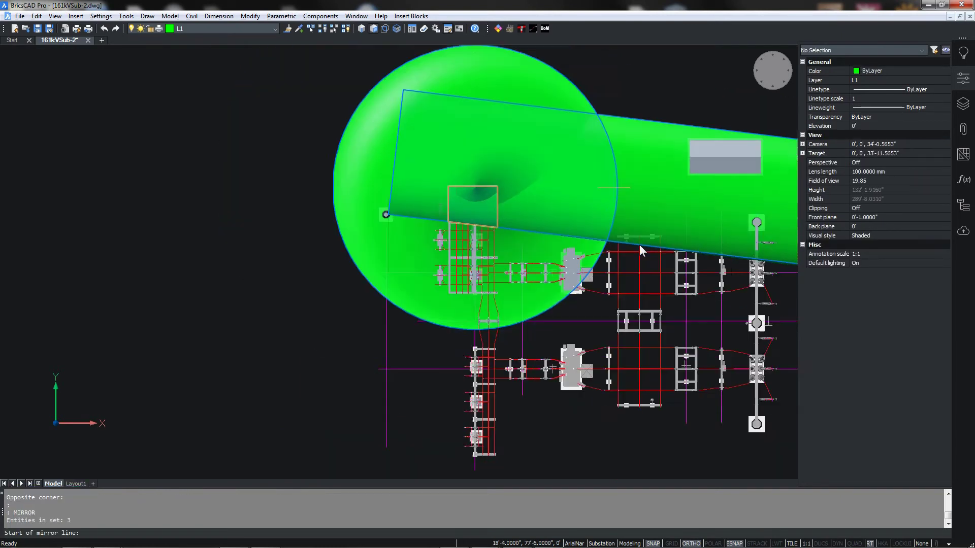
middle_drag(768, 297, 433, 292)
text(n)
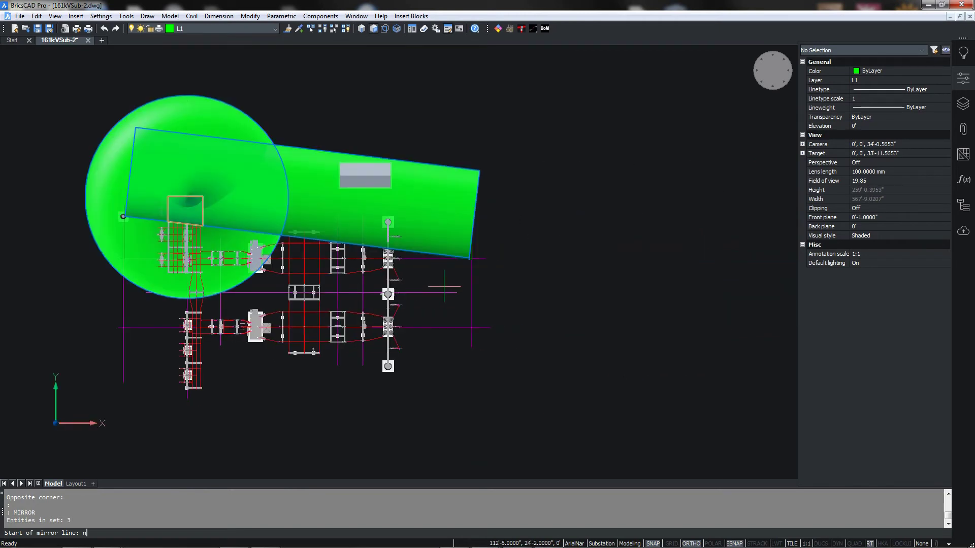
text(ea)
key(Return)
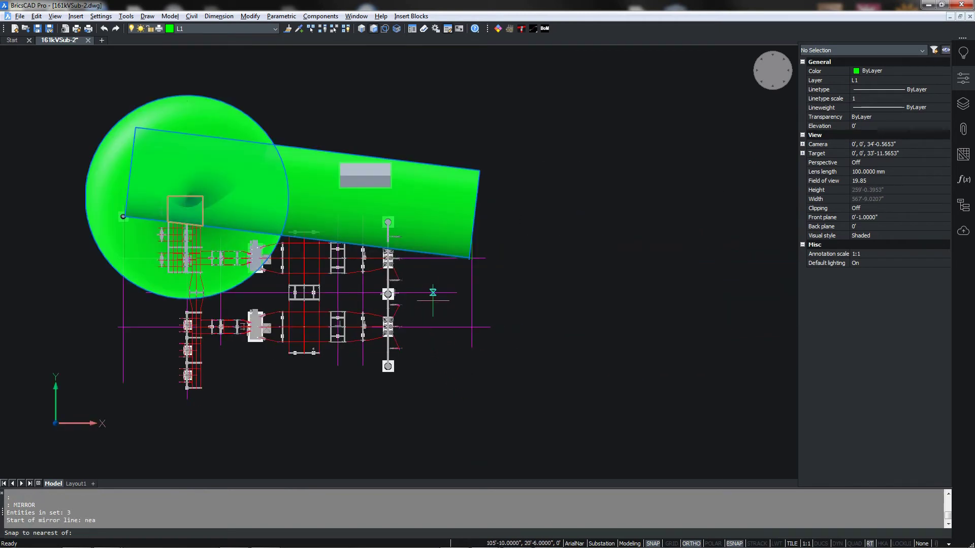
click(437, 293)
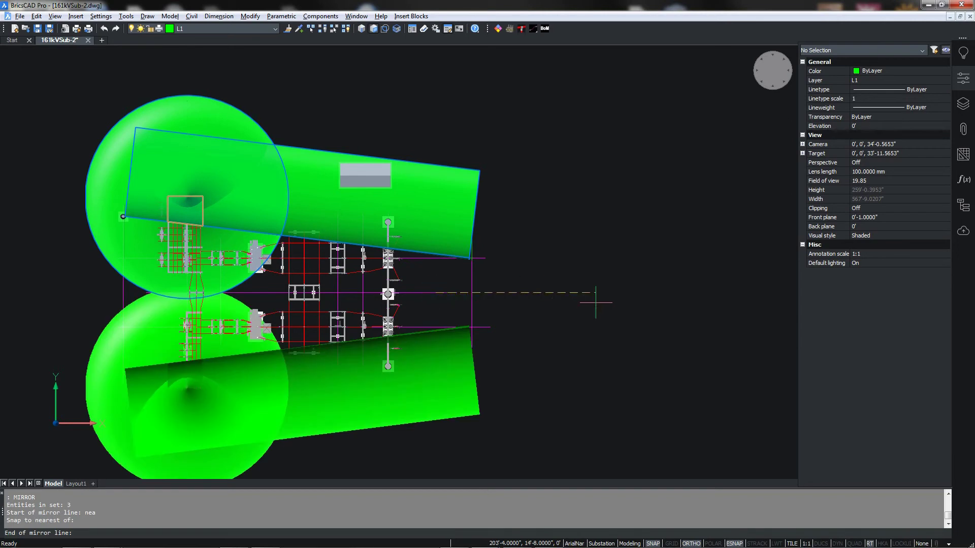
click(595, 302)
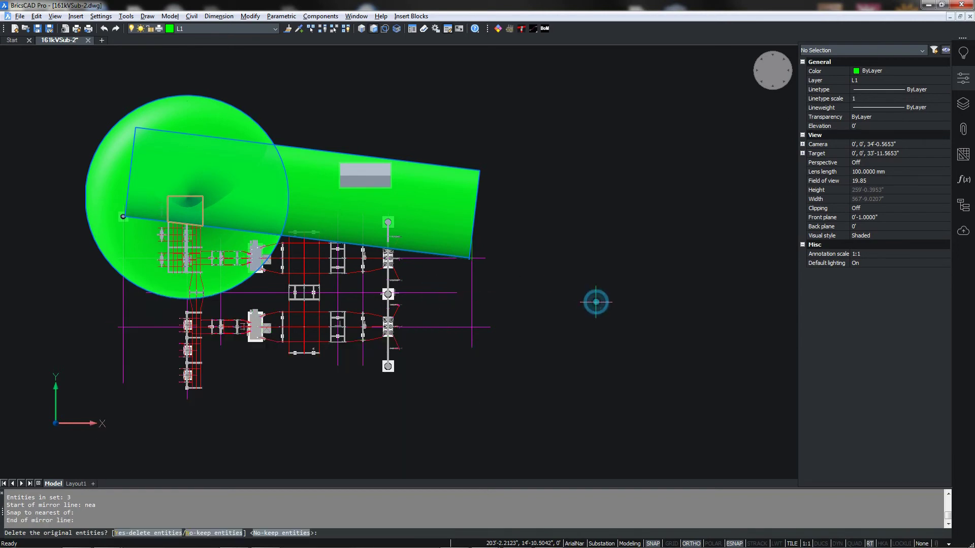
key(Return)
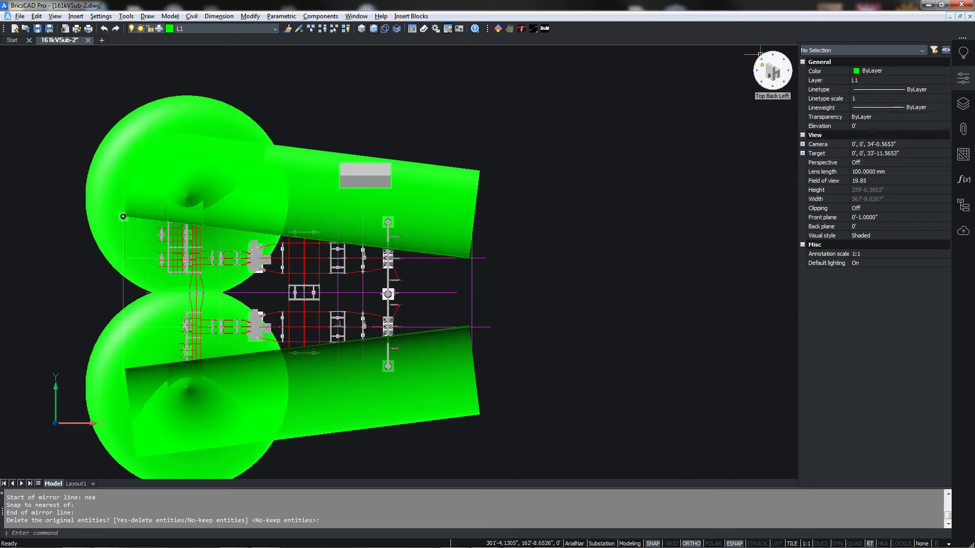
Step: In plan view, mirror the freestanding lightning mast across the substation's horizontal centreline, keeping the original
click(759, 68)
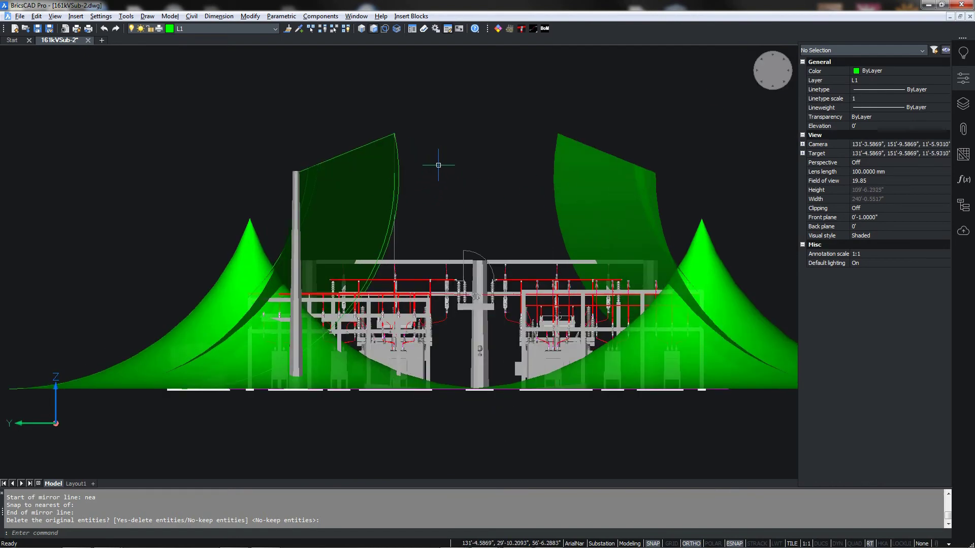
click(759, 79)
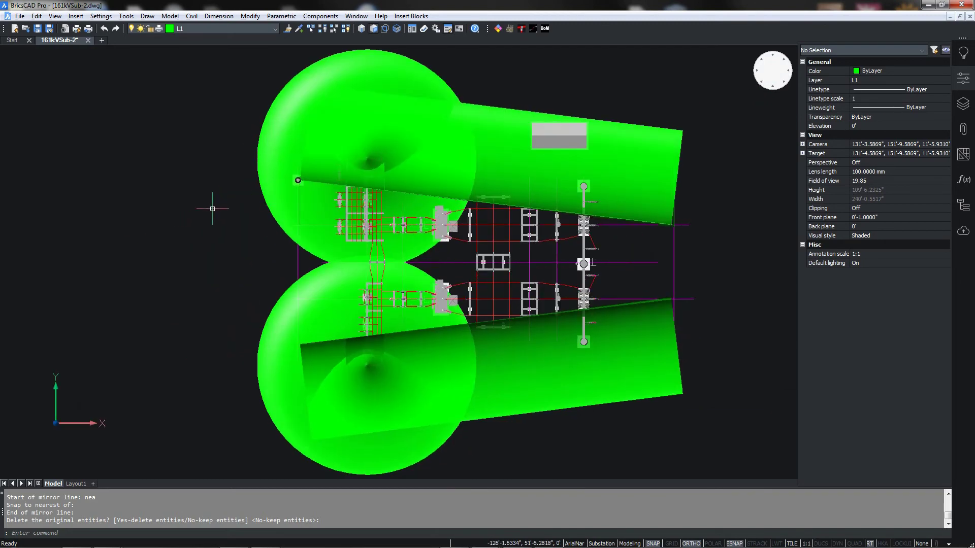
click(297, 180)
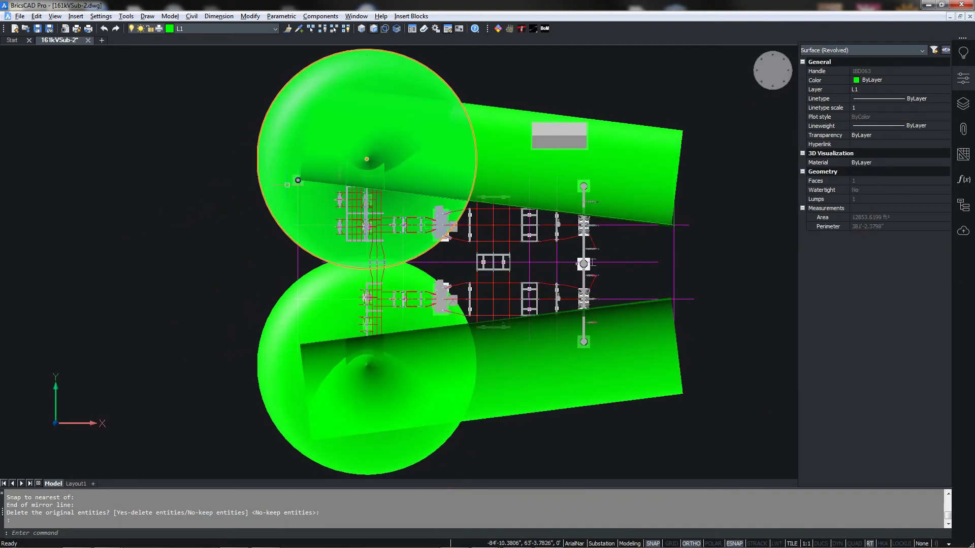
key(Escape)
key(Escape)
text(mirror)
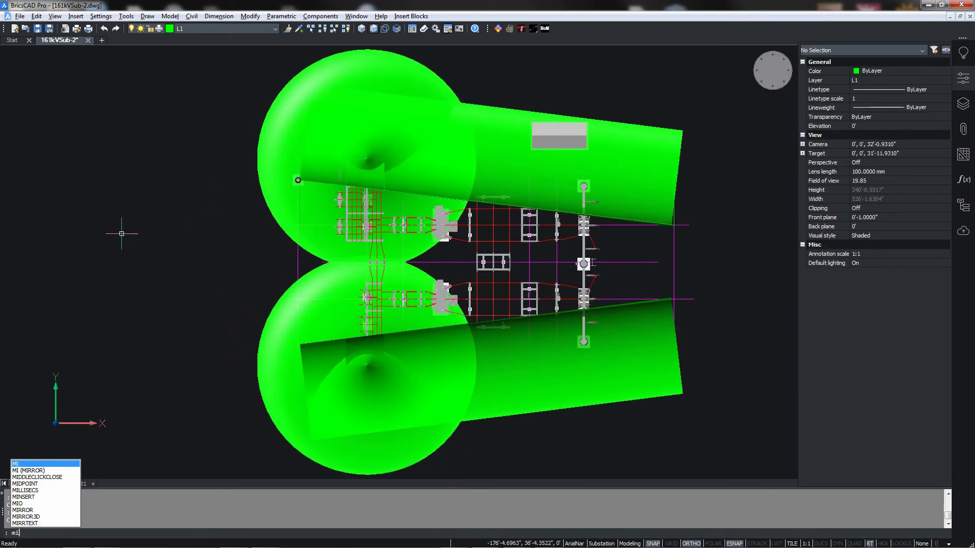
key(Return)
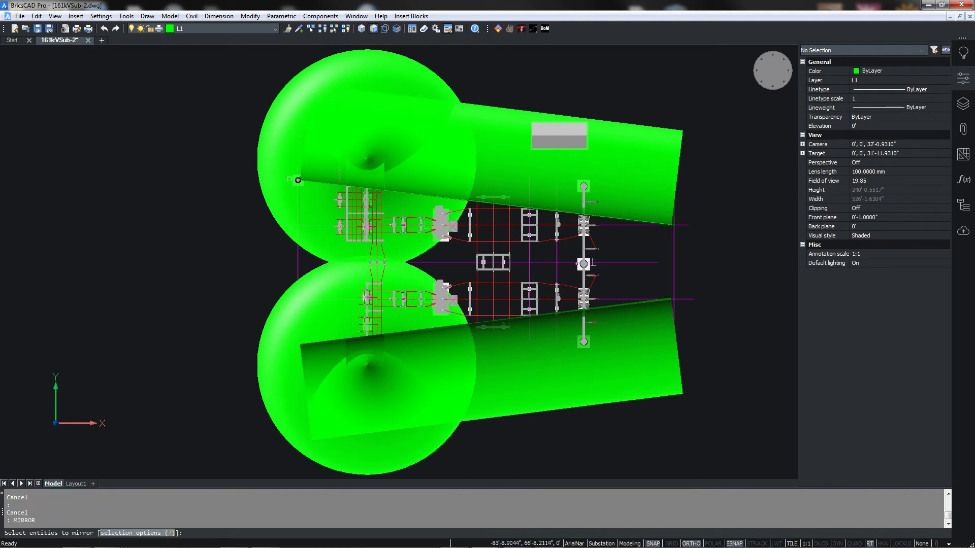
click(298, 180)
key(Return)
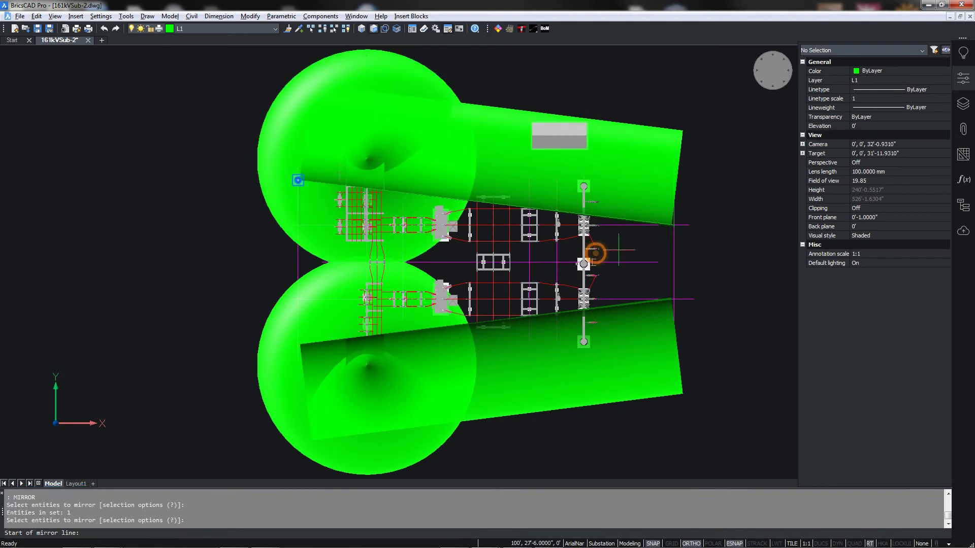
text(nea)
key(Return)
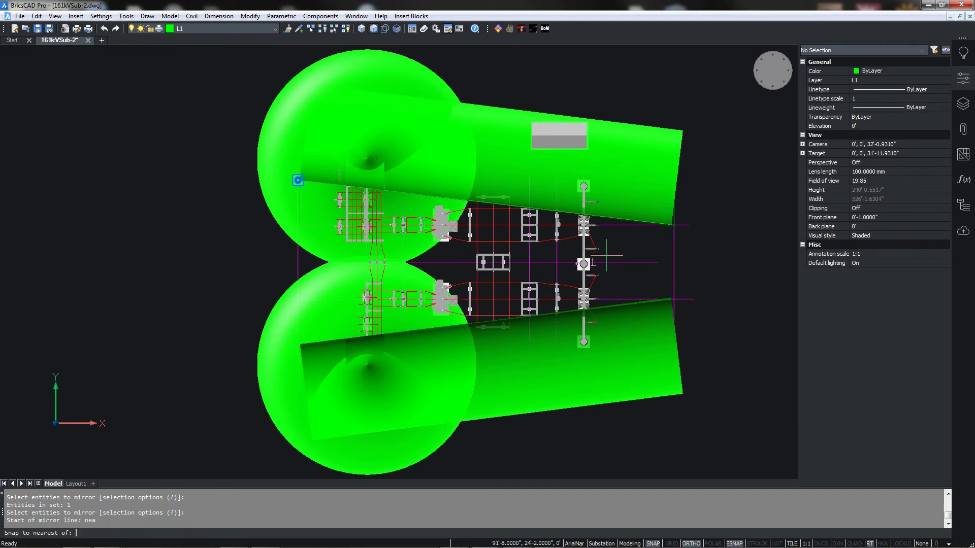
click(621, 262)
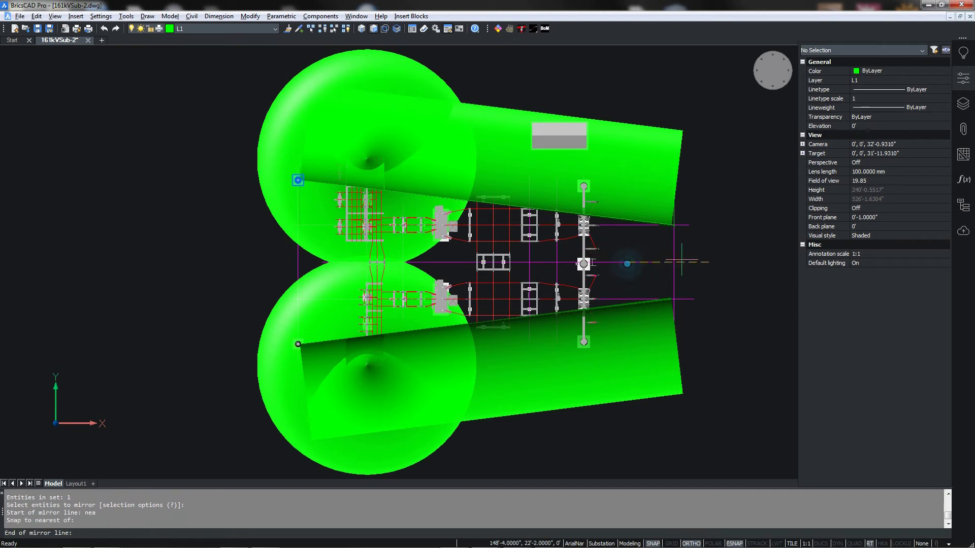
click(744, 262)
key(Return)
key(Escape)
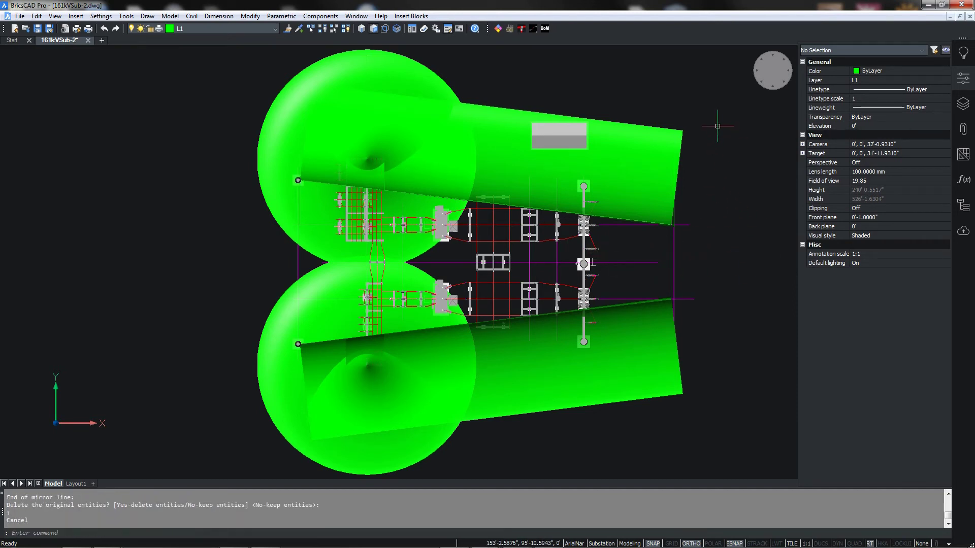
Step: Examine the mirrored masts and protection surfaces in 3D, and consult the rolling sphere principle in Figure 24 of the IEEE 998 guide in Adobe Reader
click(751, 72)
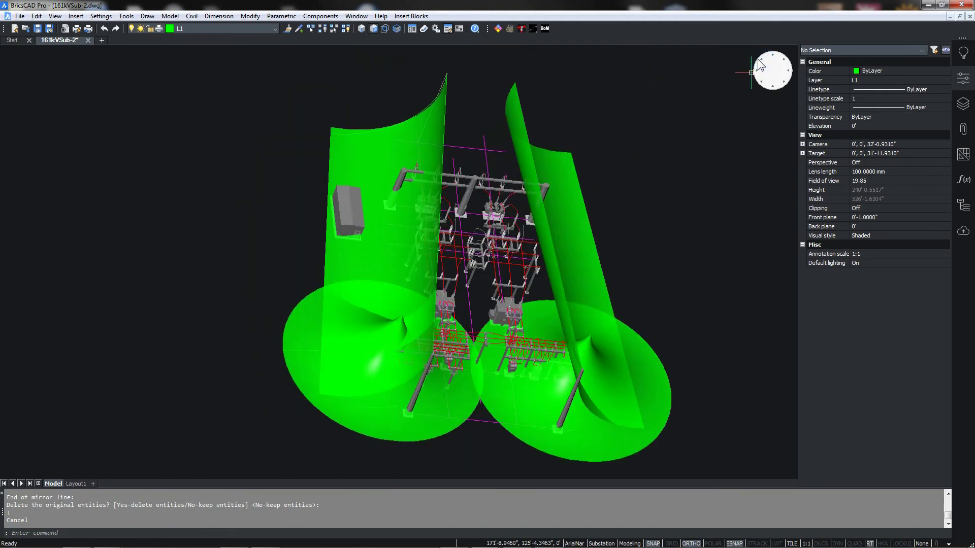
scroll(605, 315, up, 5)
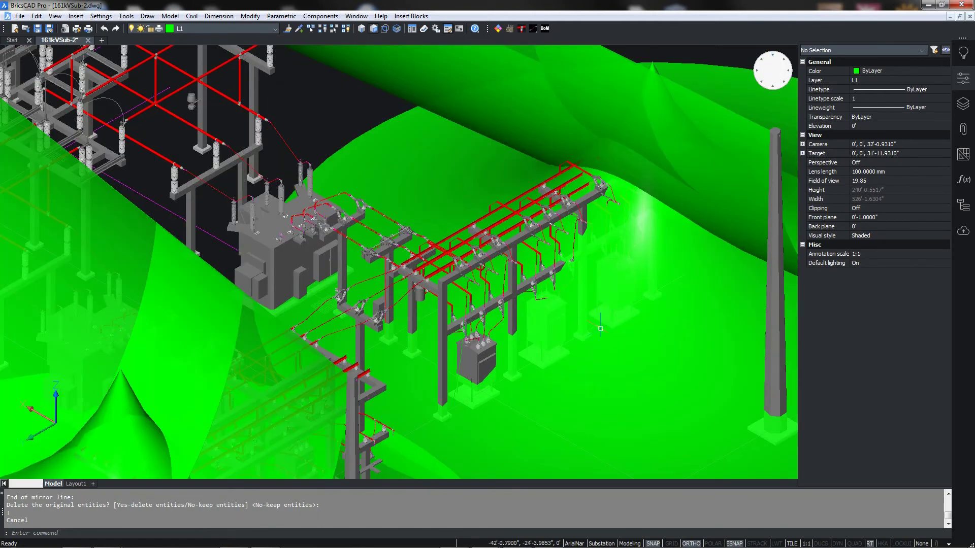
shift+middle_drag(600, 341, 434, 325)
mouse_move(574, 547)
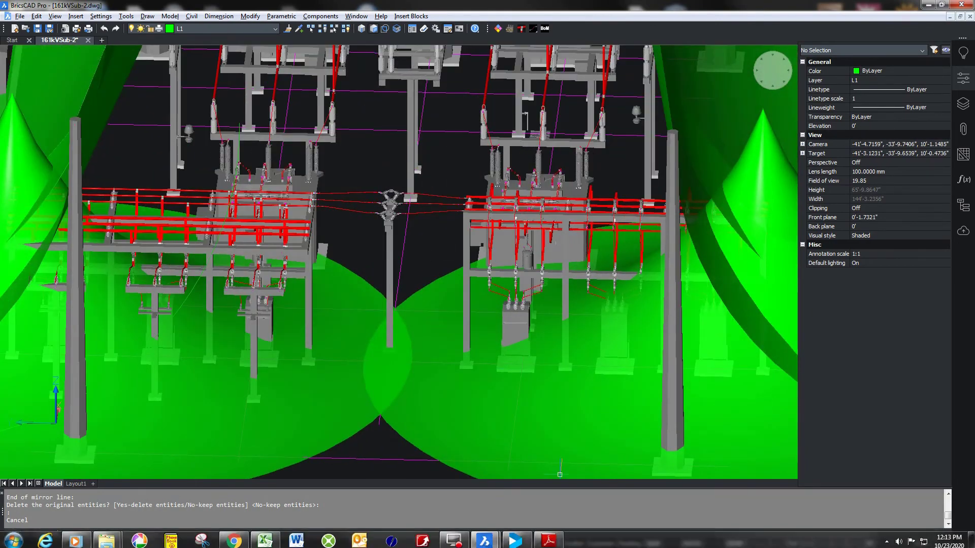
click(548, 539)
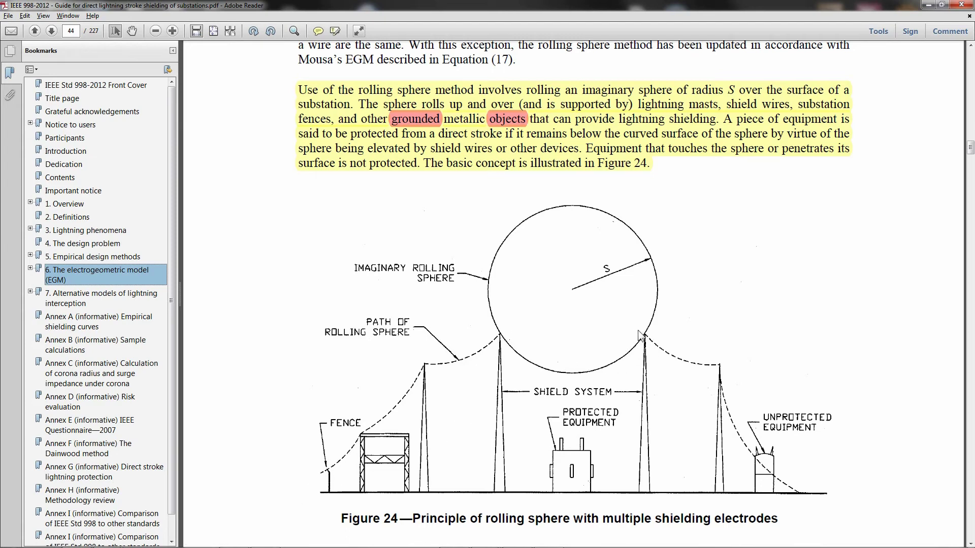
click(931, 8)
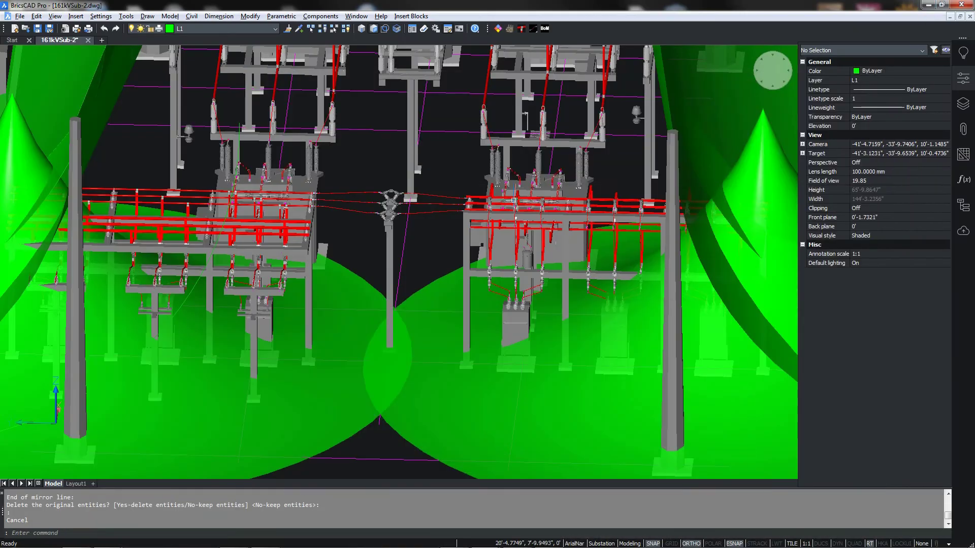
scroll(471, 223, down, 3)
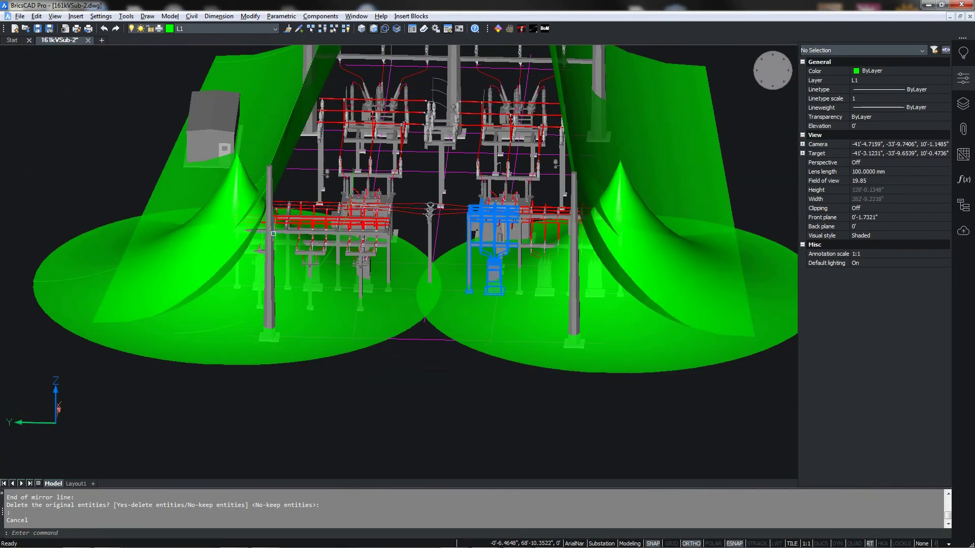
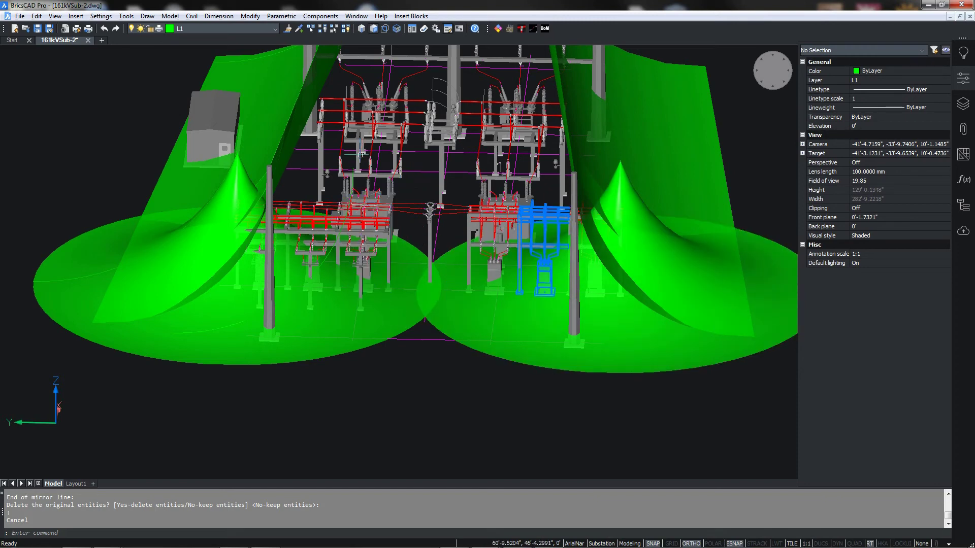
scroll(248, 161, up, 5)
scroll(300, 171, up, 5)
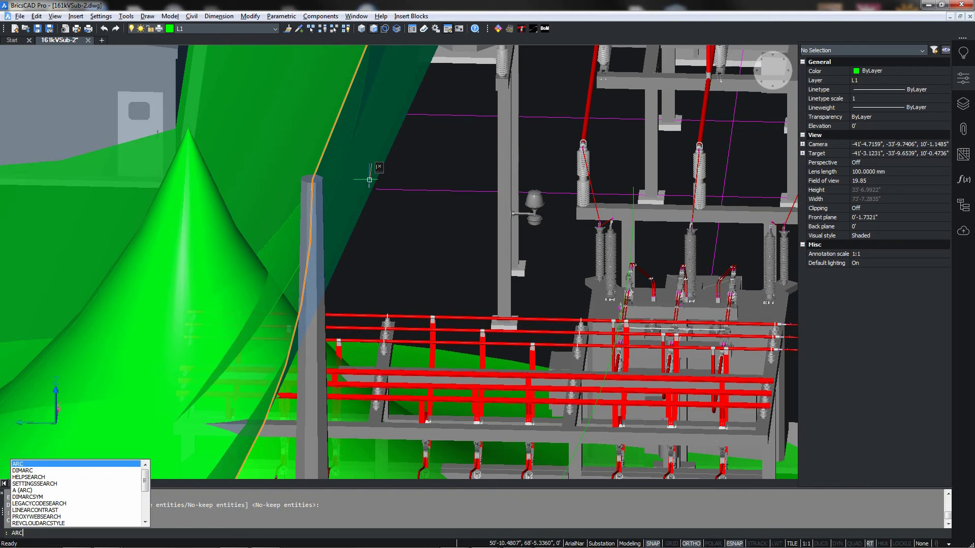
key(Escape)
key(Escape)
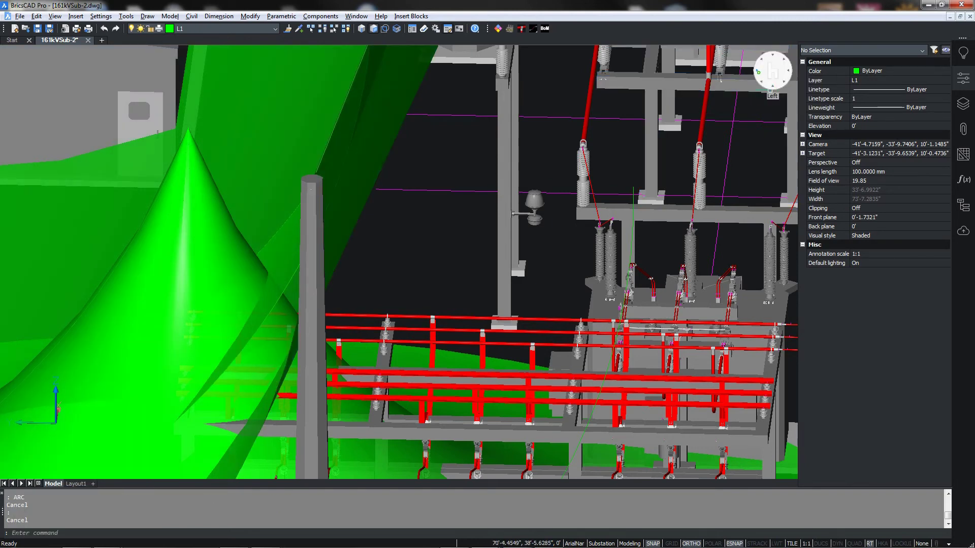
Step: Show the substation from the left side and align the UCS with that view using the View option
click(770, 90)
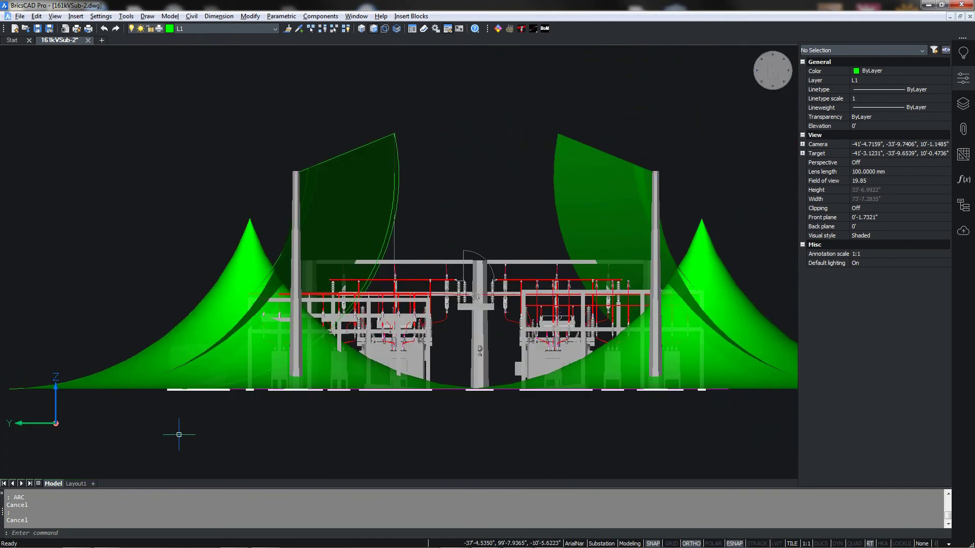
click(364, 532)
text(UCS)
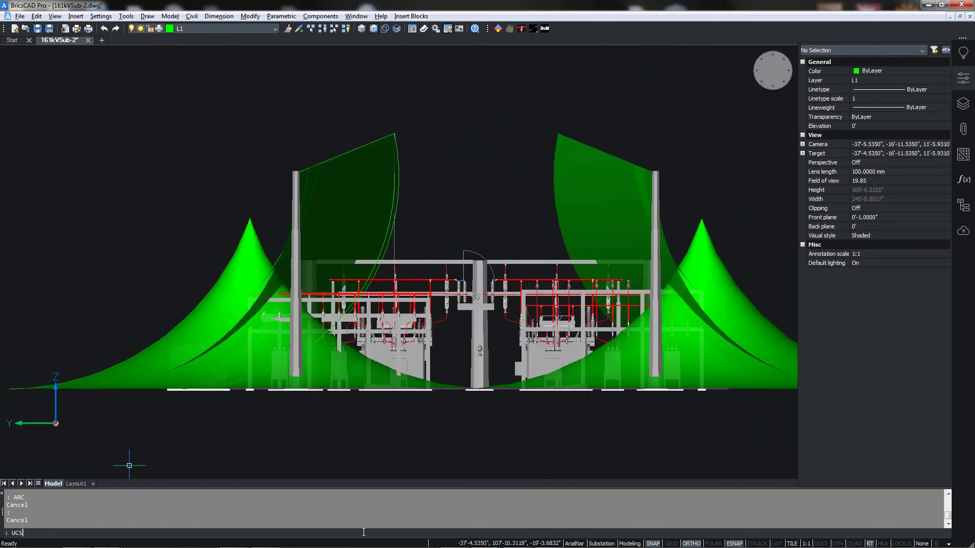
key(Return)
text(v)
key(Return)
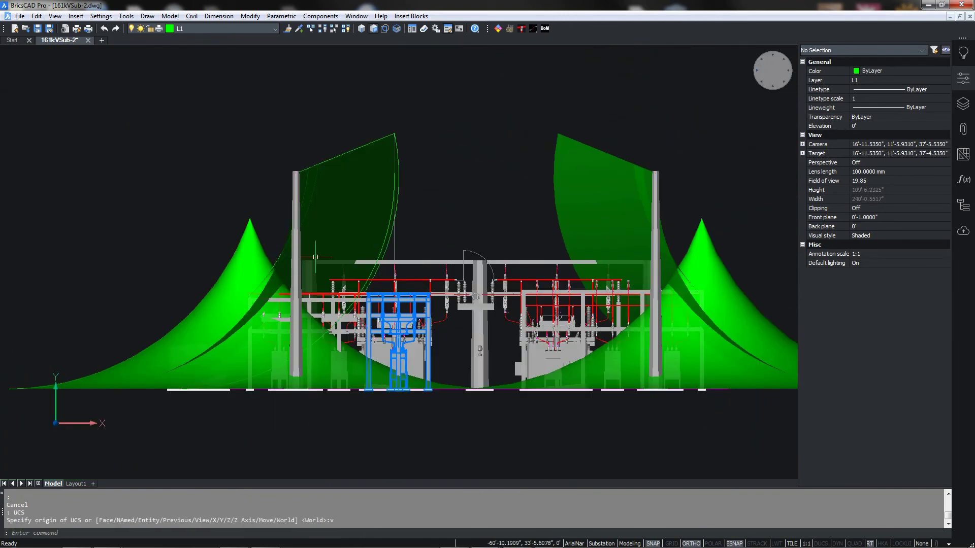
Step: Start an arc at the upper node near the top of the freestanding mast on the negative-X side, using the node snap
scroll(322, 213, up, 5)
middle_drag(342, 190, 233, 324)
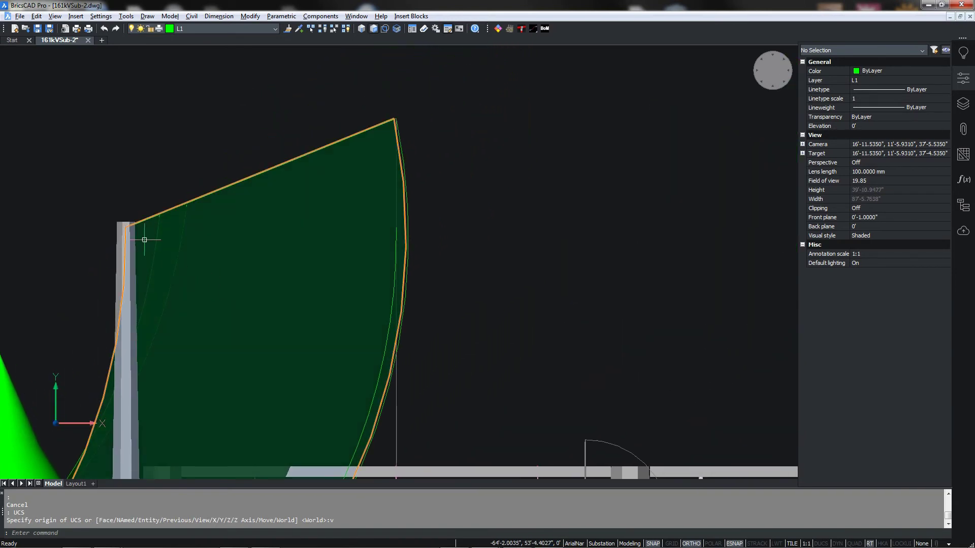
scroll(145, 240, up, 3)
scroll(139, 232, down, 1)
scroll(121, 232, up, 1)
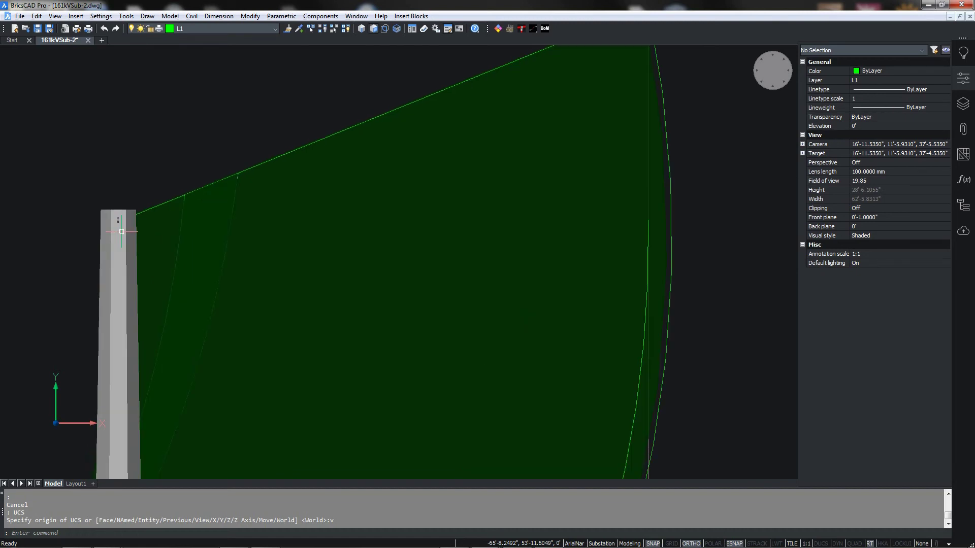
key(Return)
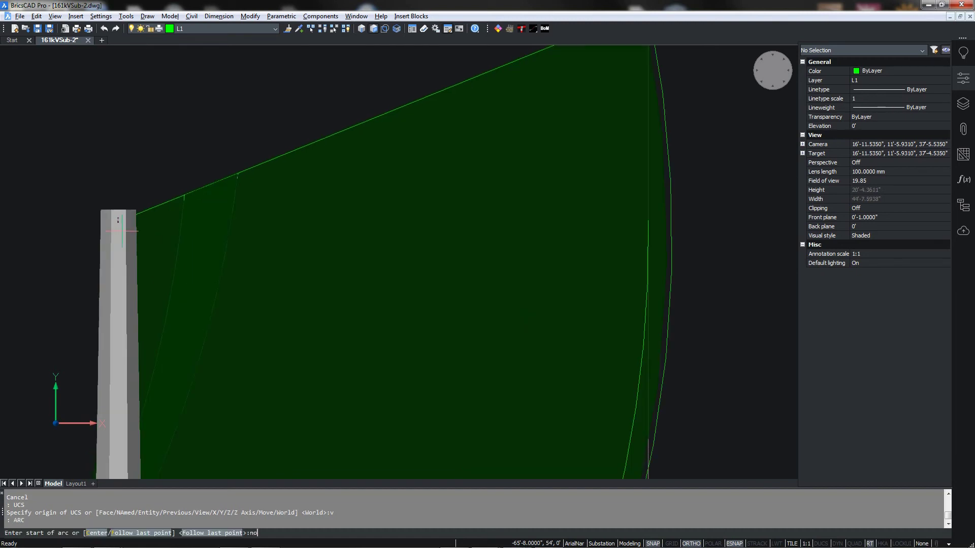
text(nod)
key(Return)
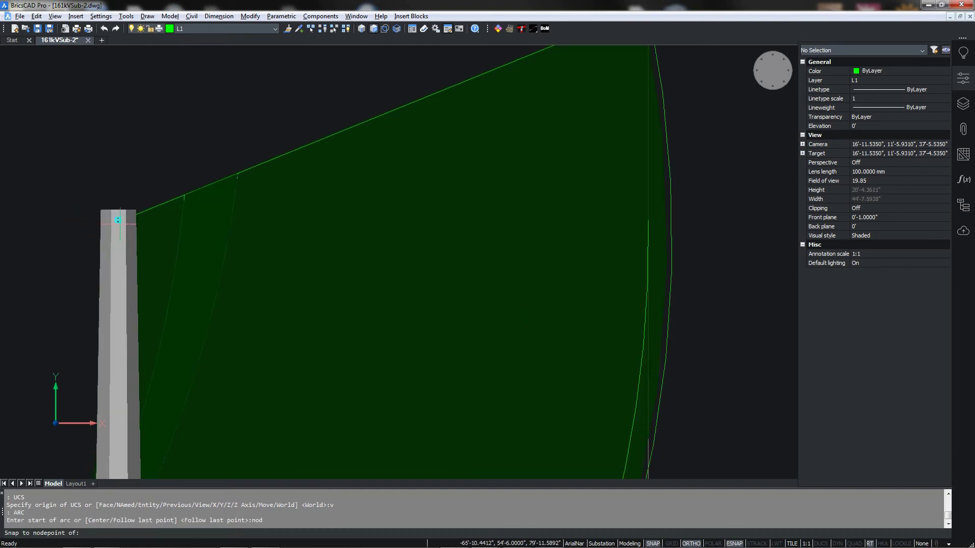
scroll(126, 217, up, 3)
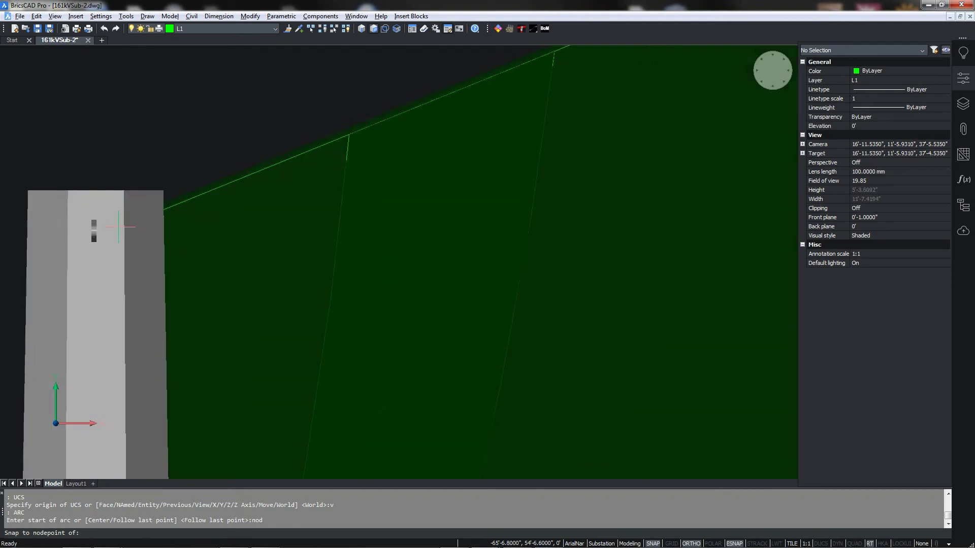
mouse_move(118, 227)
shift+middle_down()
mouse_move(124, 238)
mouse_move(109, 251)
mouse_move(106, 227)
shift+middle_up()
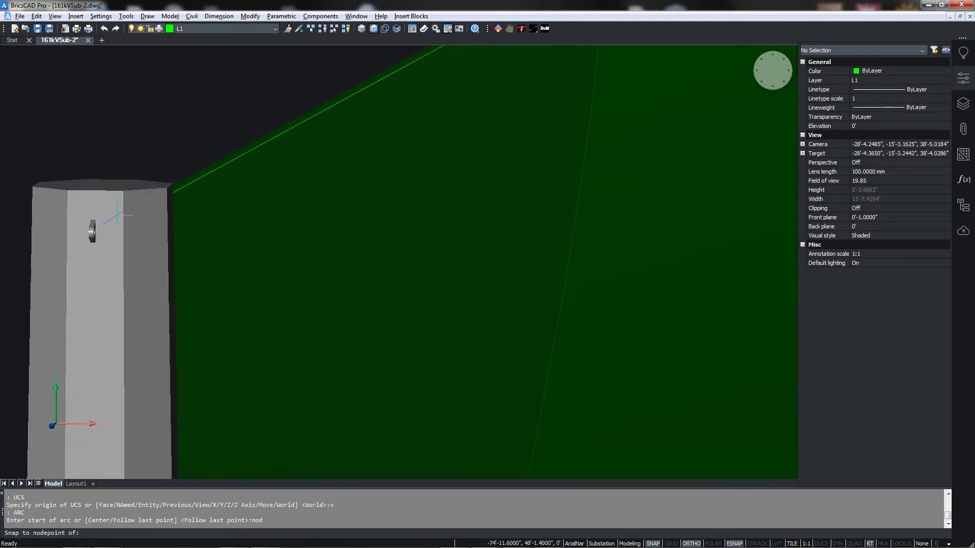
click(113, 217)
scroll(435, 283, down, 5)
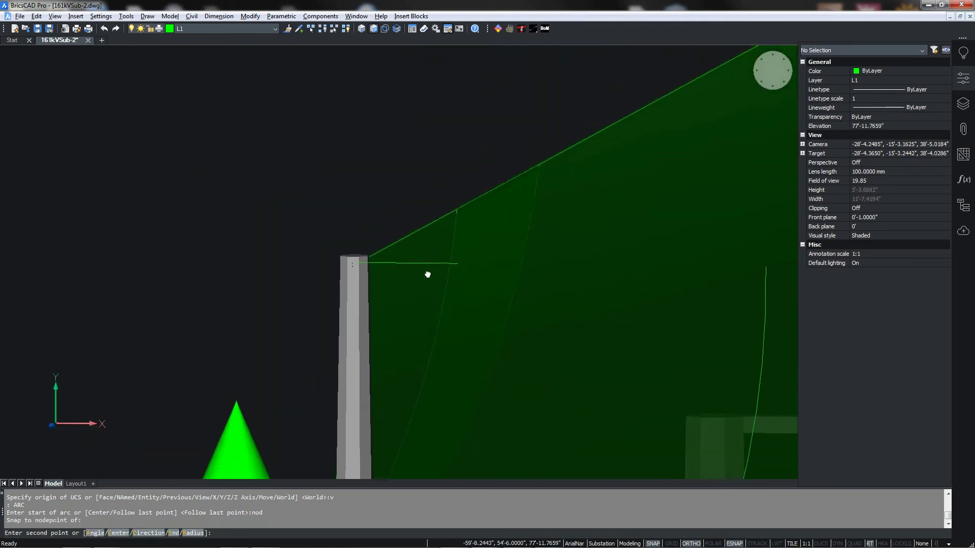
Step: Give the arc a radius of 53.6' and end it at the matching node on the opposite freestanding mast
middle_drag(428, 274, 172, 201)
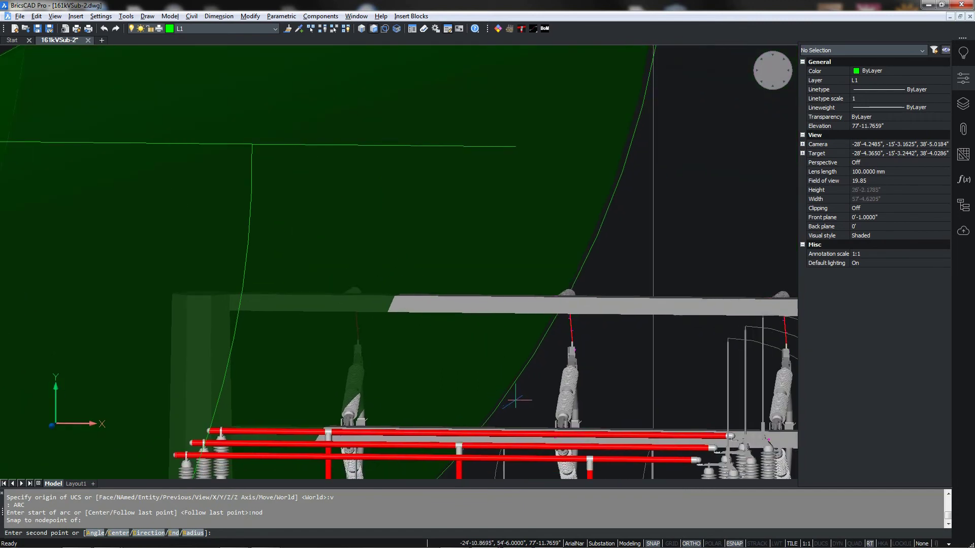
text(r)
key(Return)
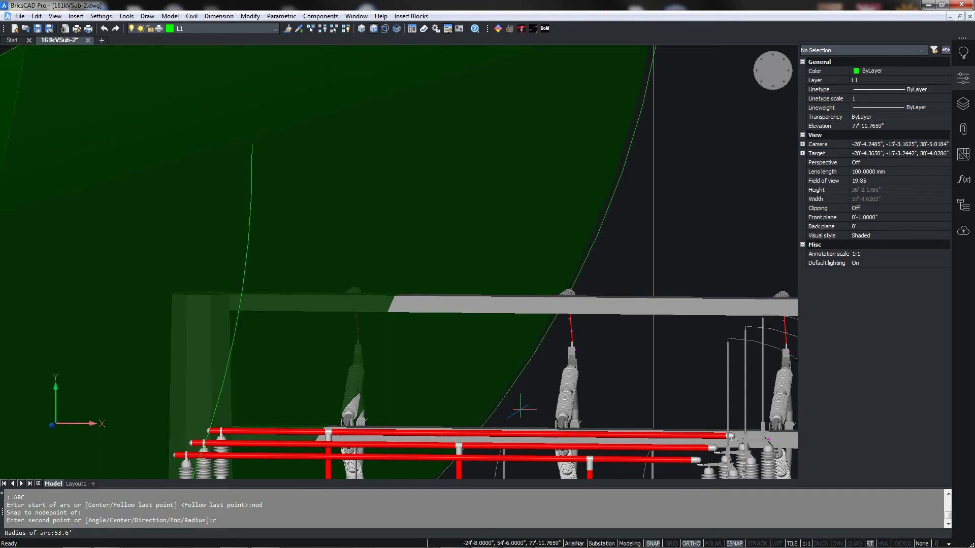
key(Return)
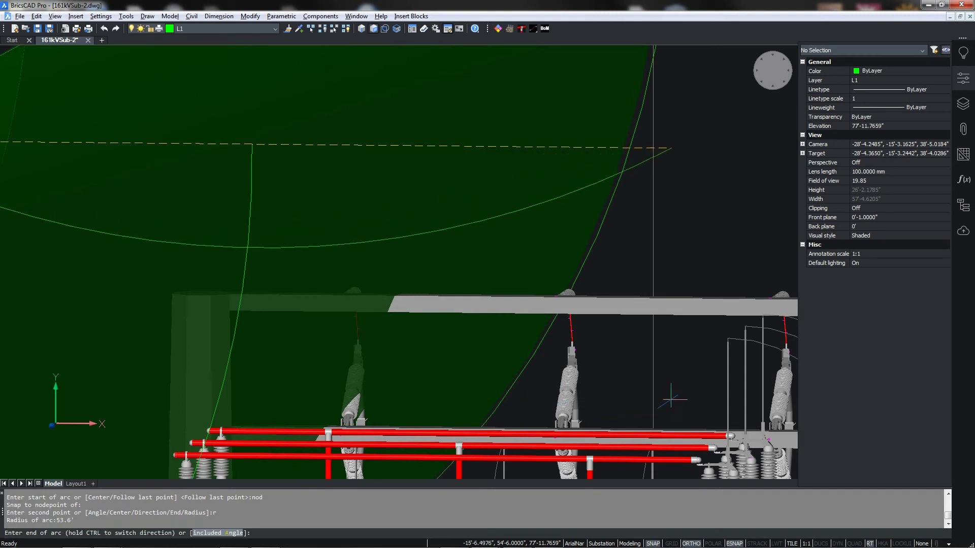
middle_drag(666, 311, 549, 413)
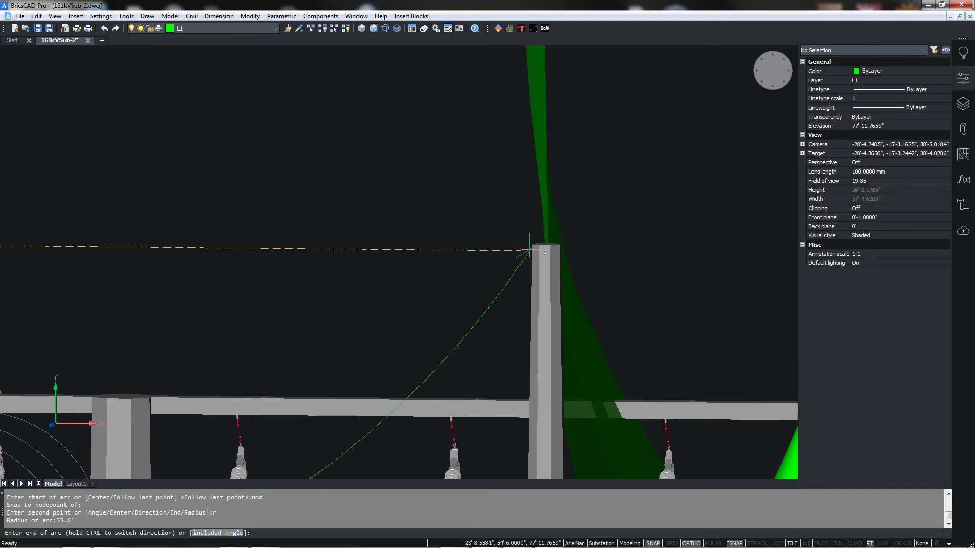
text(nod)
key(Return)
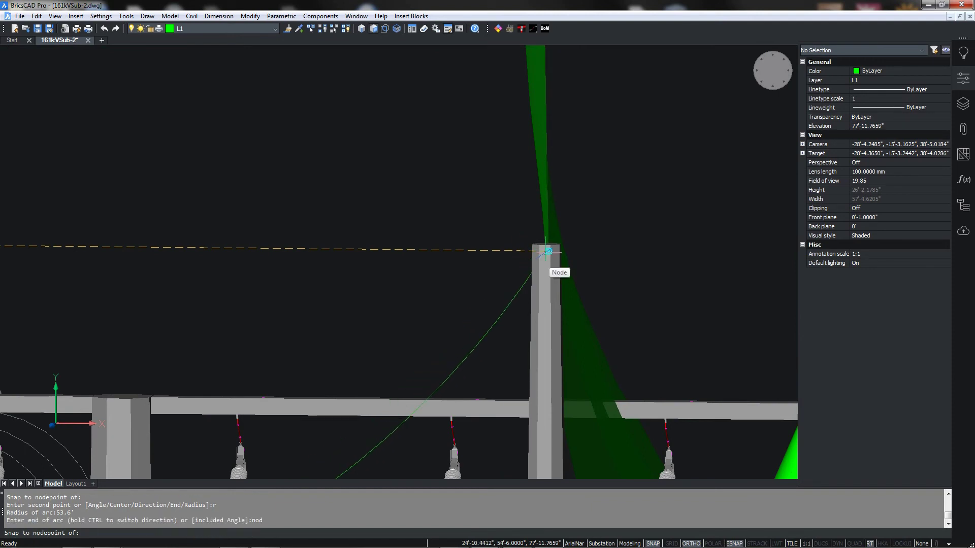
click(548, 251)
scroll(409, 257, down, 5)
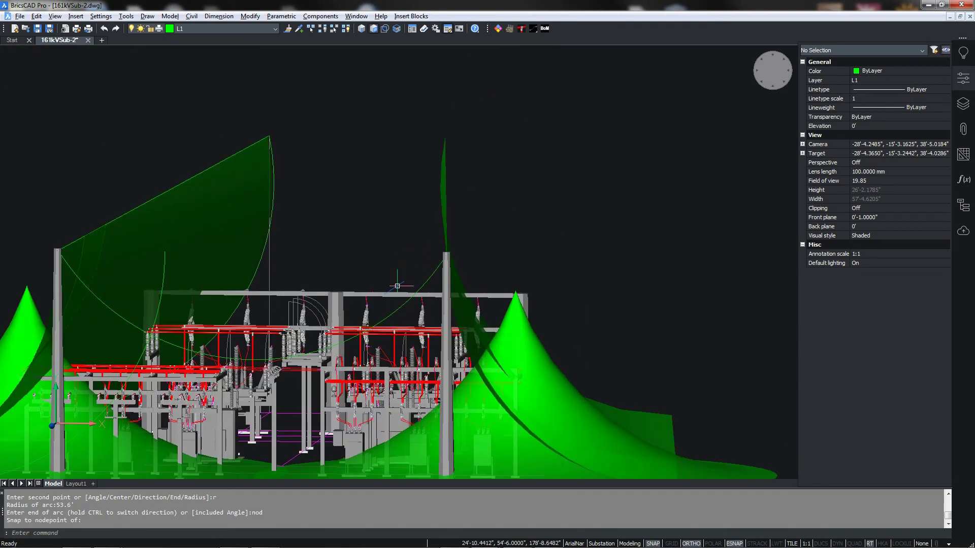
Step: Start a second arc at the upper tip of the negative-X side surface, with a radius of 53.6'
shift+middle_drag(335, 371, 381, 373)
shift+middle_drag(380, 380, 379, 379)
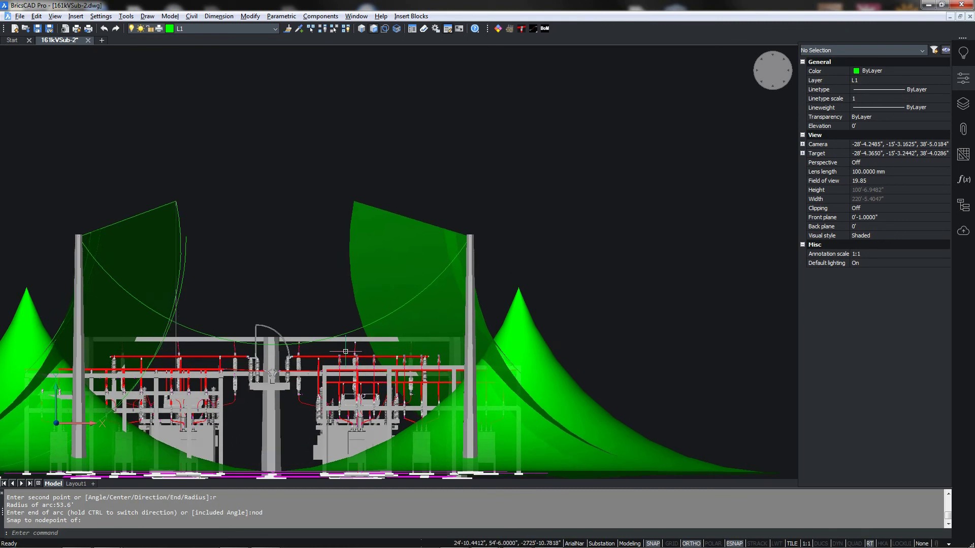
middle_drag(279, 261, 285, 265)
scroll(355, 352, up, 5)
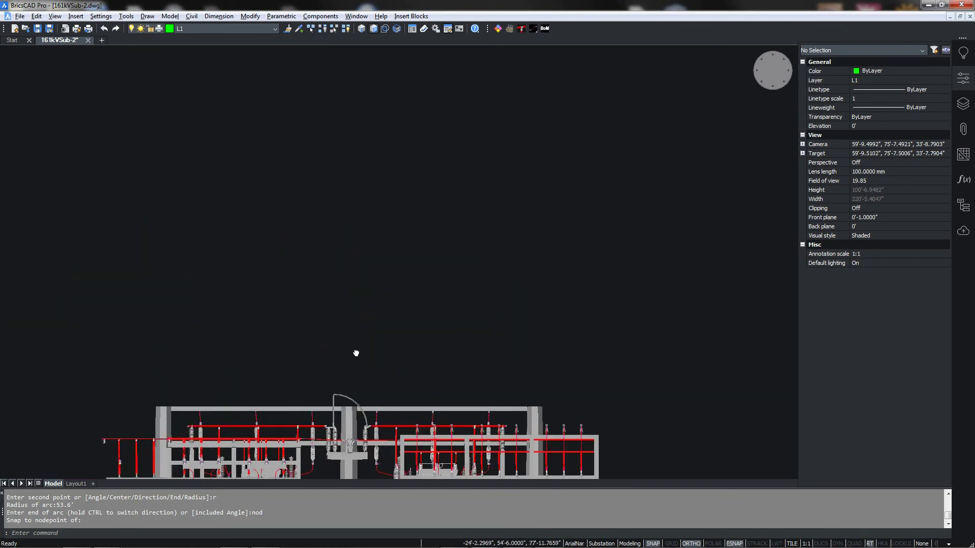
middle_drag(247, 227, 577, 270)
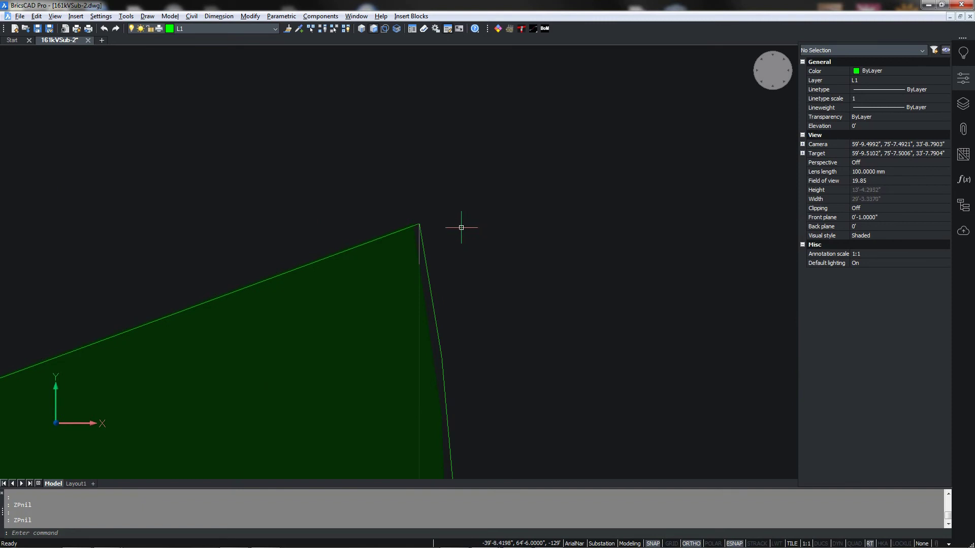
key(Return)
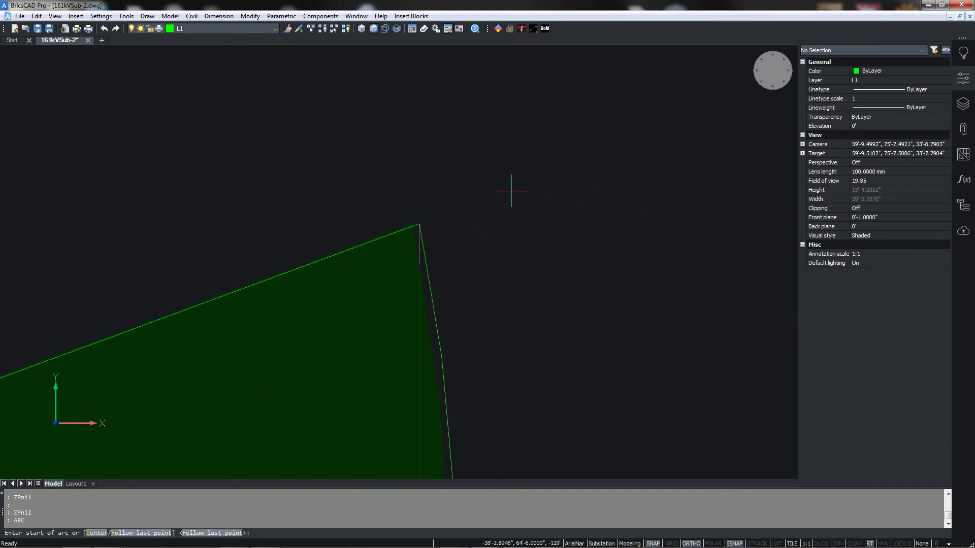
click(419, 224)
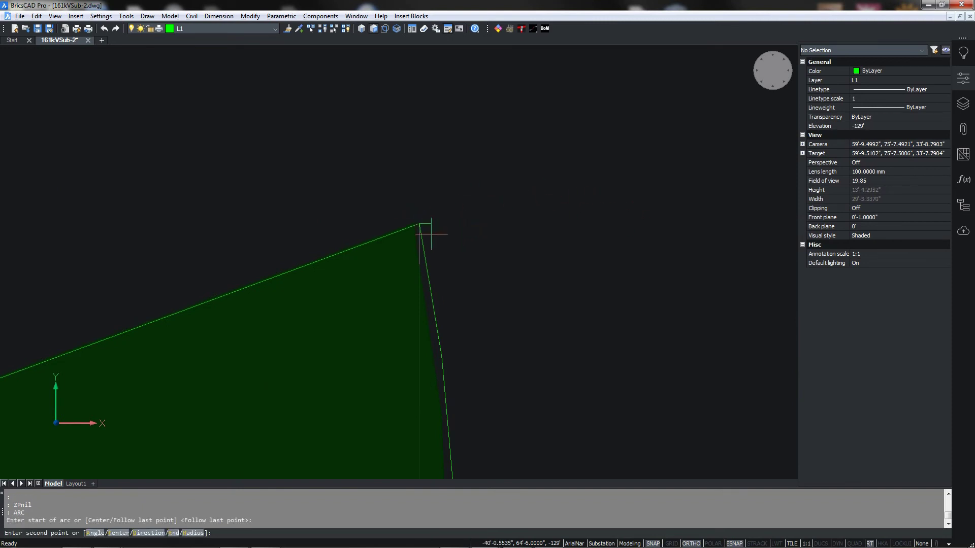
text(r)
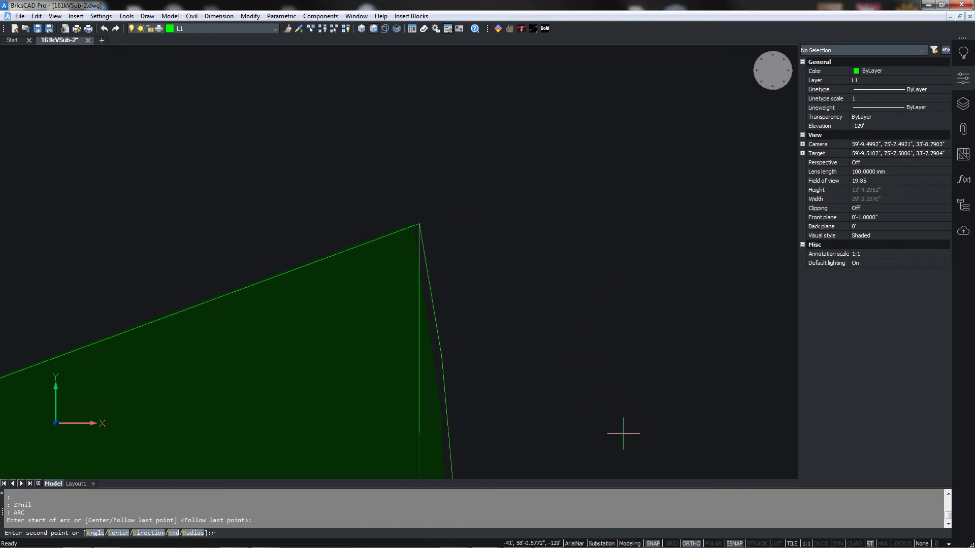
key(Return)
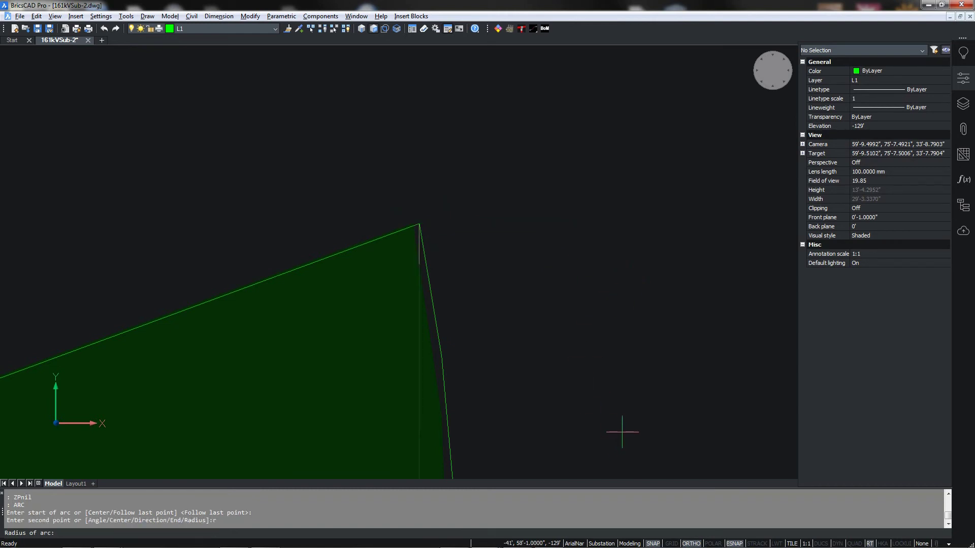
text(53.6')
key(Return)
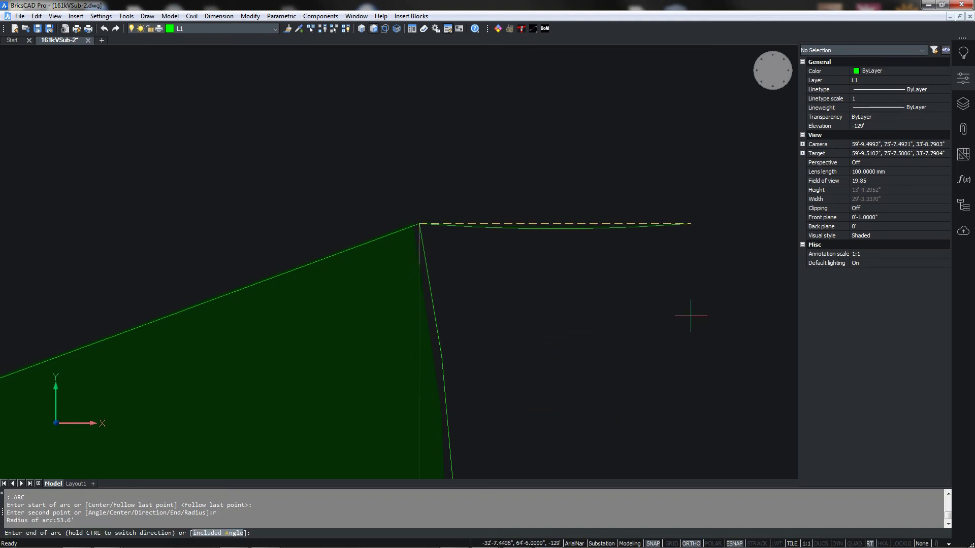
Step: End the second arc at the upper corner endpoint of the mirrored protection surface, and leave the Arc command
middle_drag(684, 307, 244, 360)
scroll(244, 360, down, 1)
middle_drag(710, 367, 207, 337)
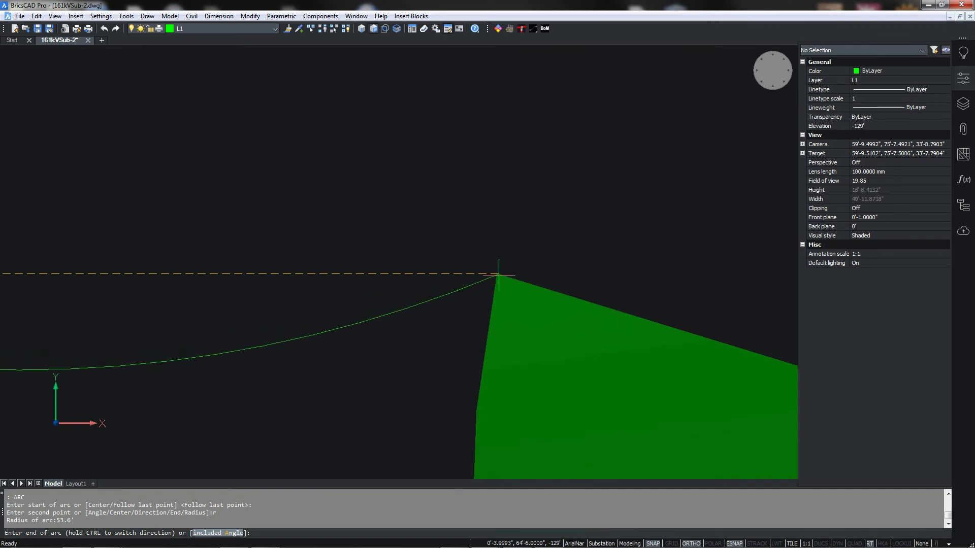
text(nd)
key(Return)
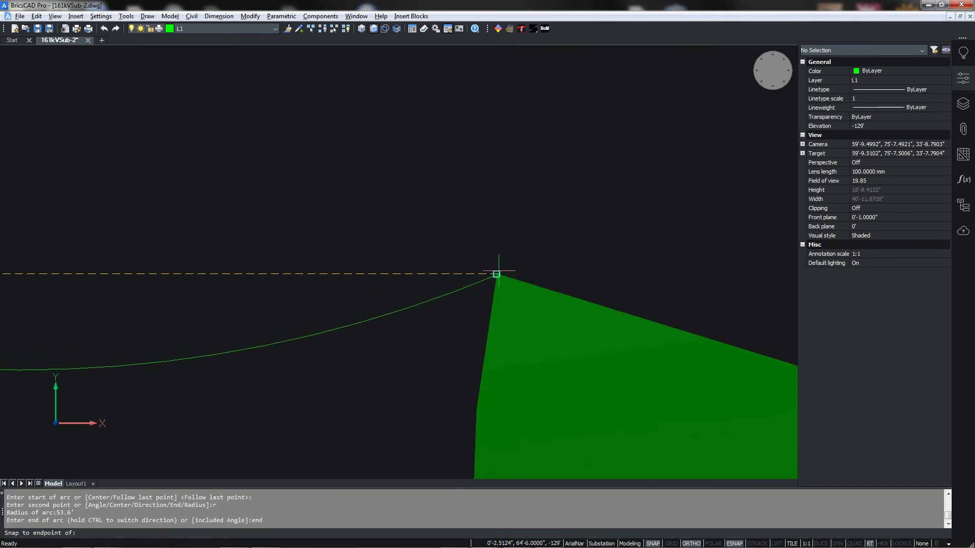
click(498, 274)
key(Return)
scroll(584, 188, down, 3)
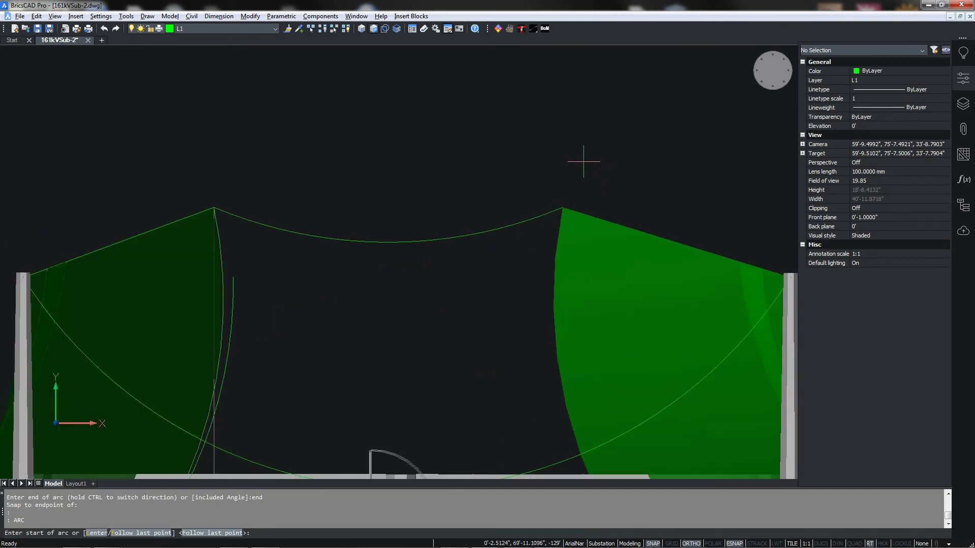
scroll(584, 162, down, 4)
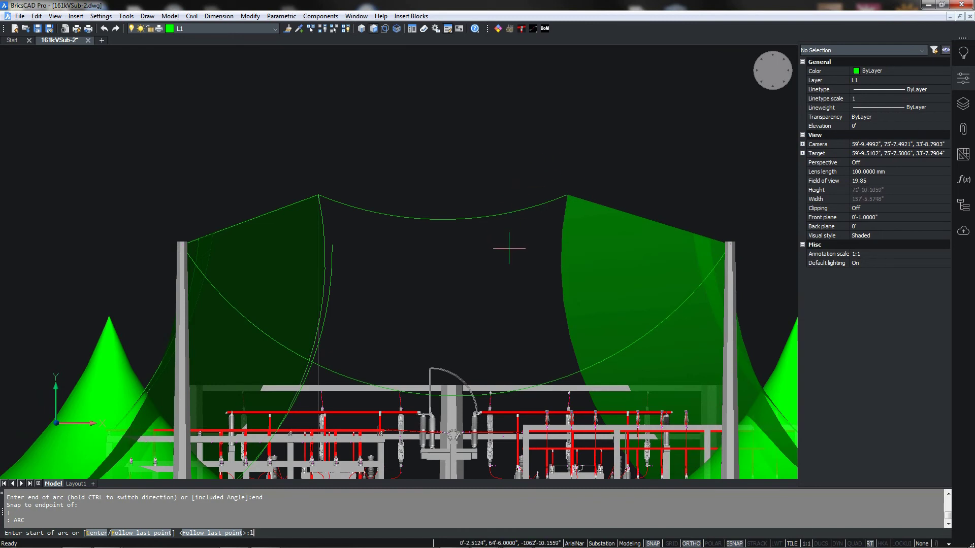
key(Escape)
key(Escape)
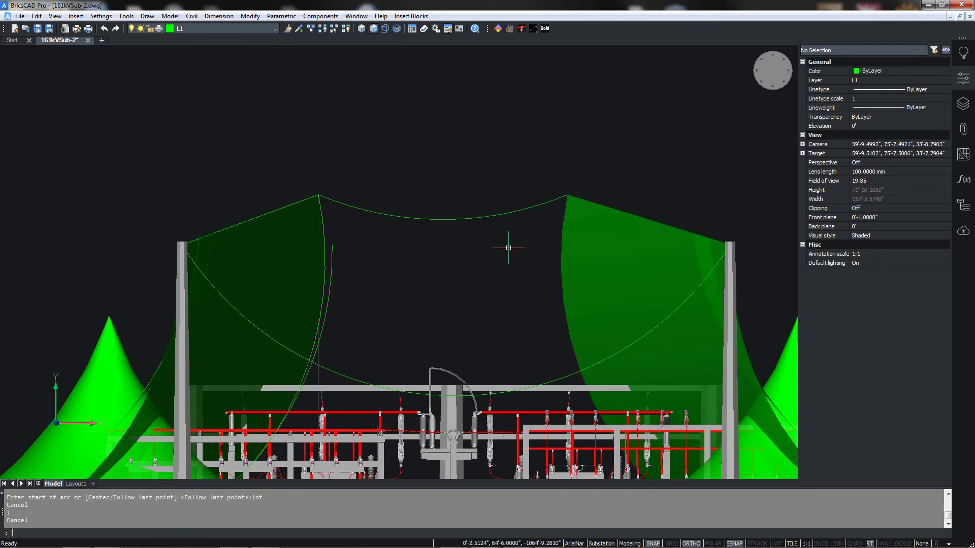
Step: Loft a surface between the far-end arc and the mast-to-mast arc using cross sections only
text(loft)
key(Return)
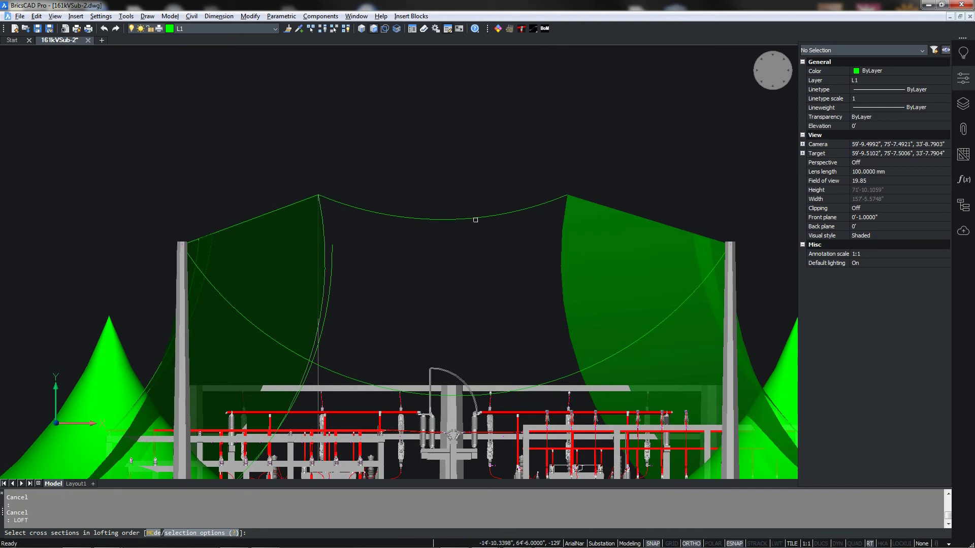
click(474, 218)
click(565, 375)
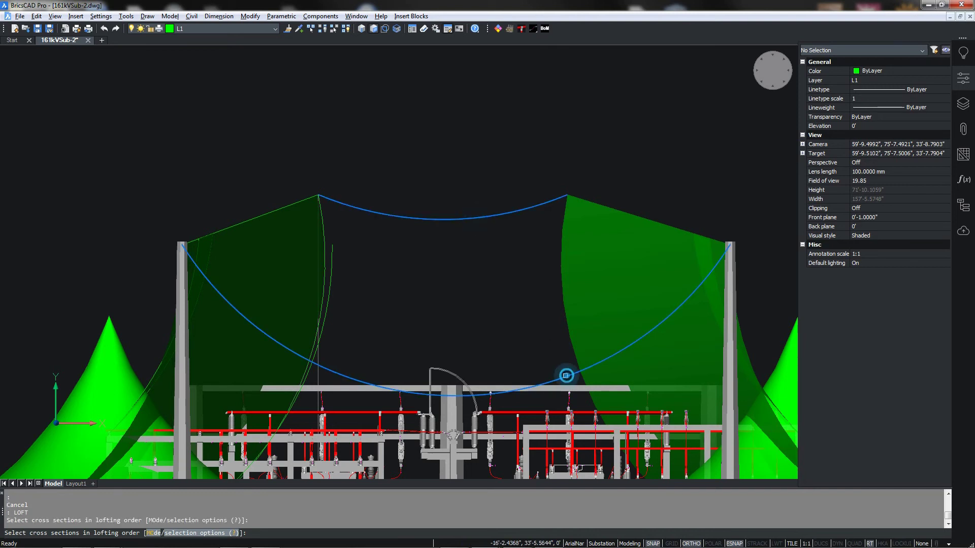
key(Return)
key(Return)
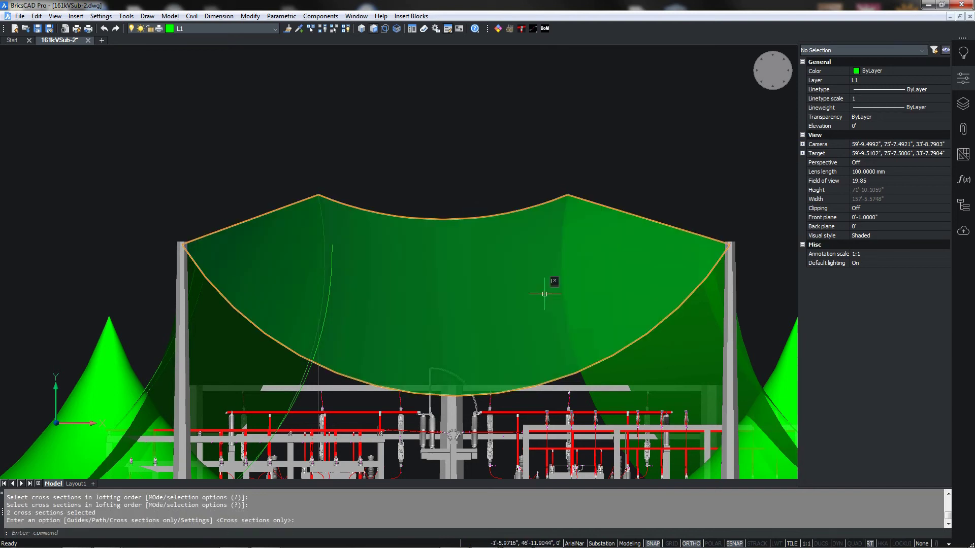
Step: Delete the leftover profile arc of 53'-7.2" radius beside the new lofted surface
mouse_move(564, 406)
shift+middle_down()
mouse_move(577, 376)
mouse_move(541, 393)
mouse_move(561, 408)
shift+middle_up()
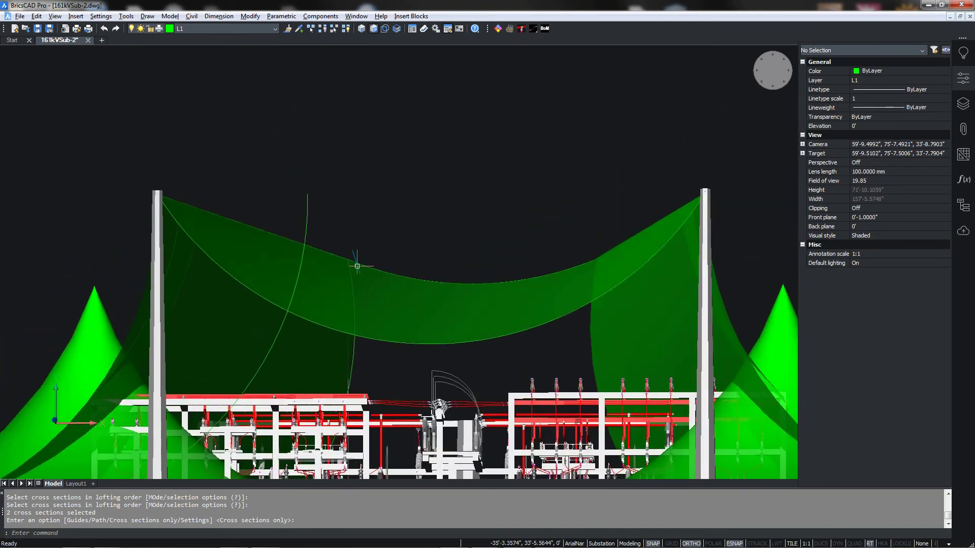
click(307, 213)
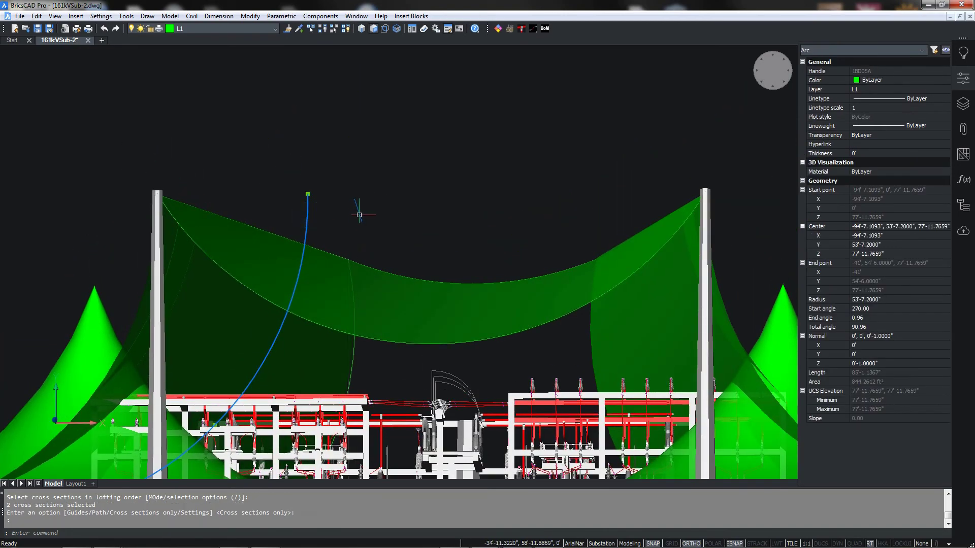
key(Delete)
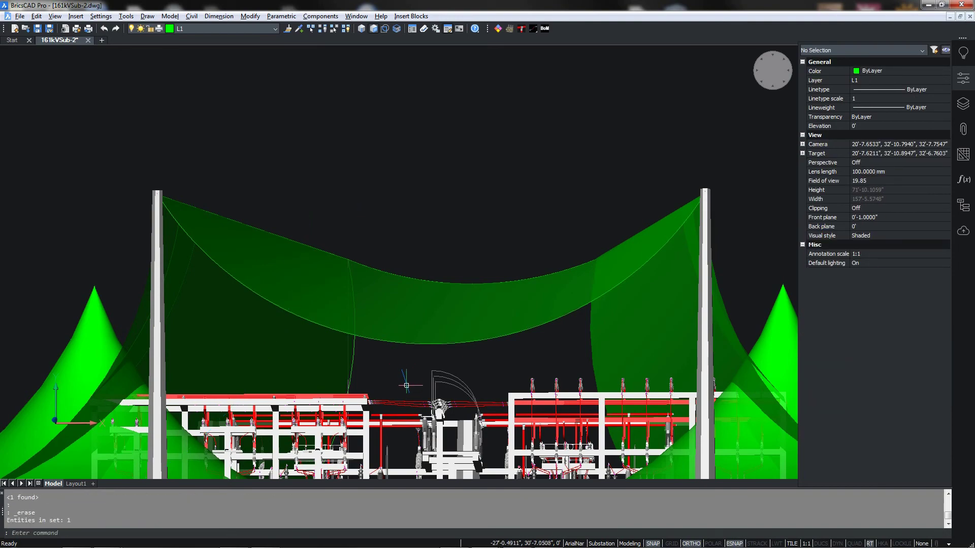
Step: Examine the lofted surface between the masts in 3D and show the substation in plan view
mouse_move(403, 366)
shift+middle_down()
mouse_move(429, 378)
mouse_move(401, 387)
mouse_move(428, 383)
mouse_move(416, 376)
shift+middle_up()
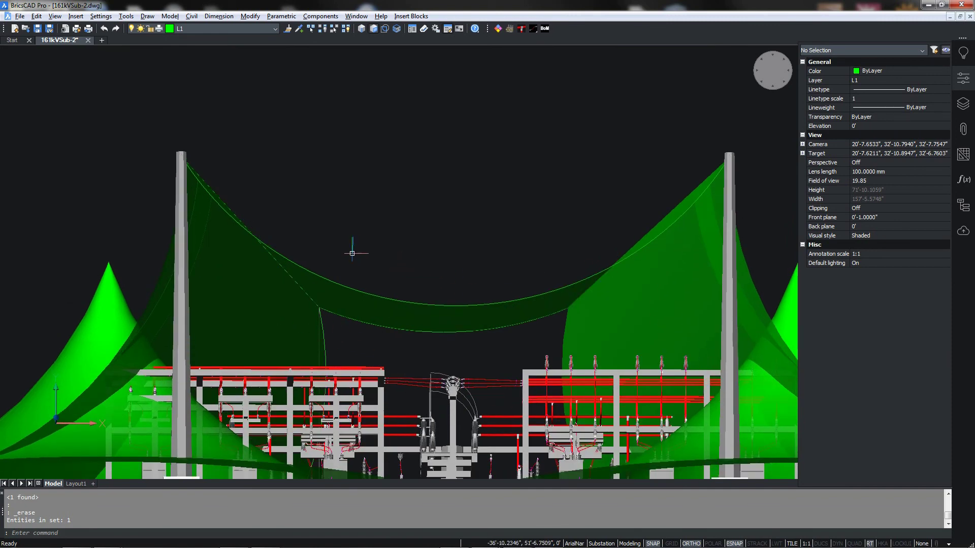
shift+middle_drag(525, 351, 523, 350)
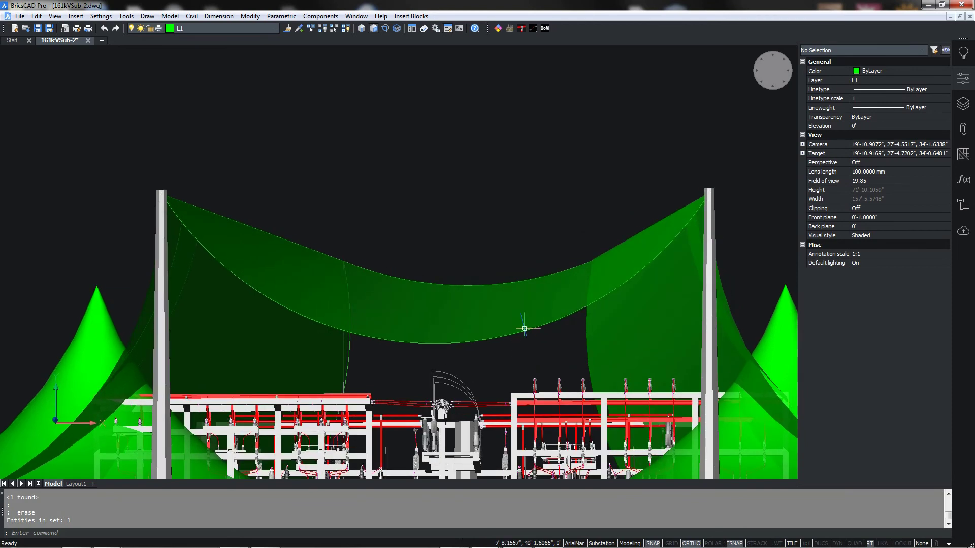
click(766, 91)
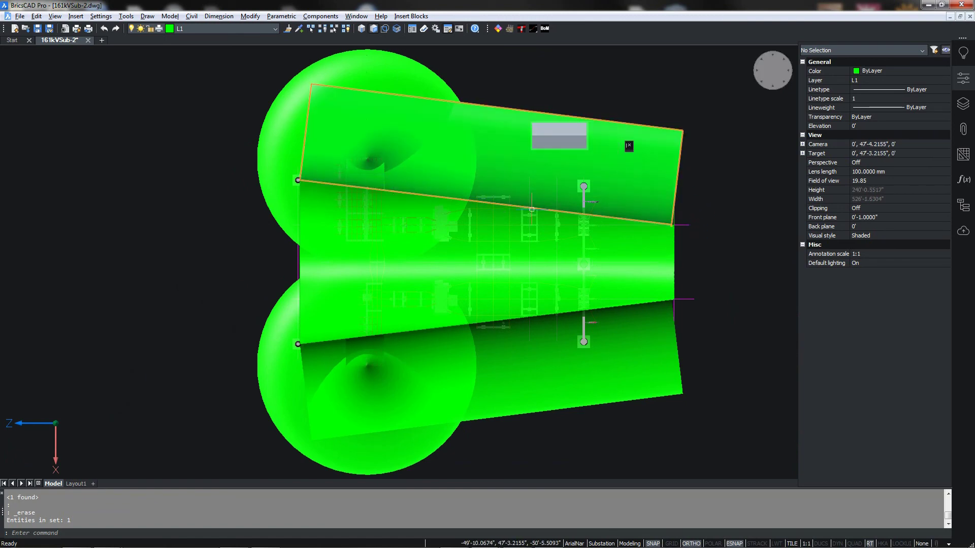
Step: Make L3 the current layer and freeze layer L1 to hide the green protection surfaces
click(752, 63)
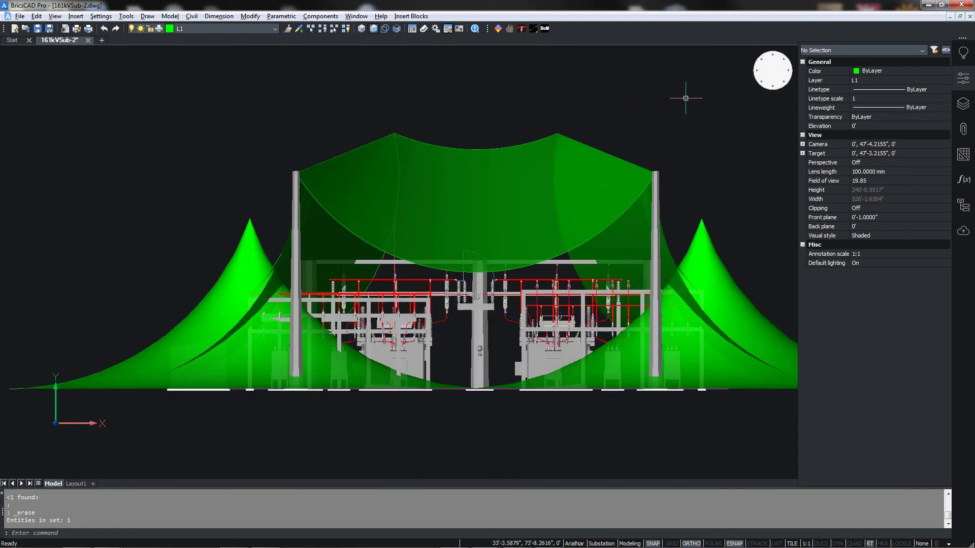
click(759, 60)
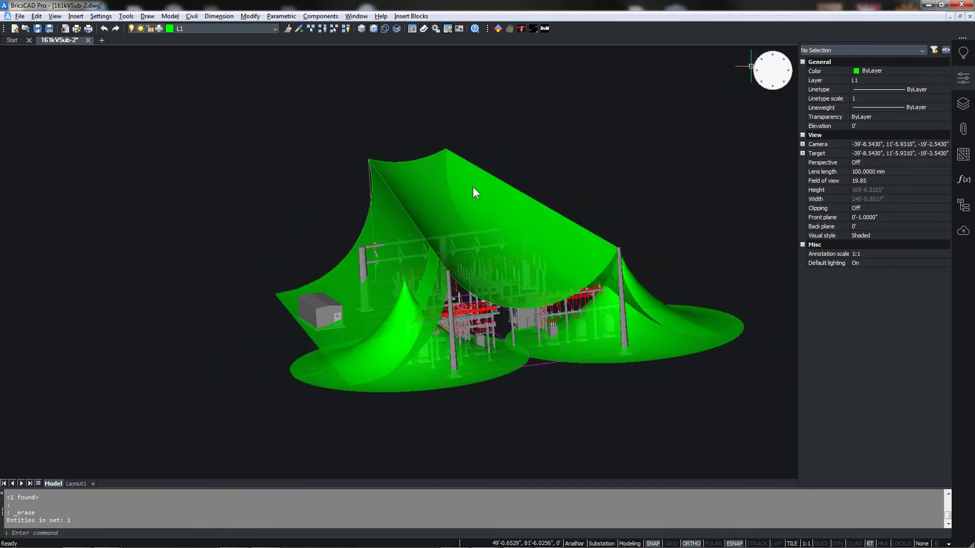
scroll(374, 259, up, 6)
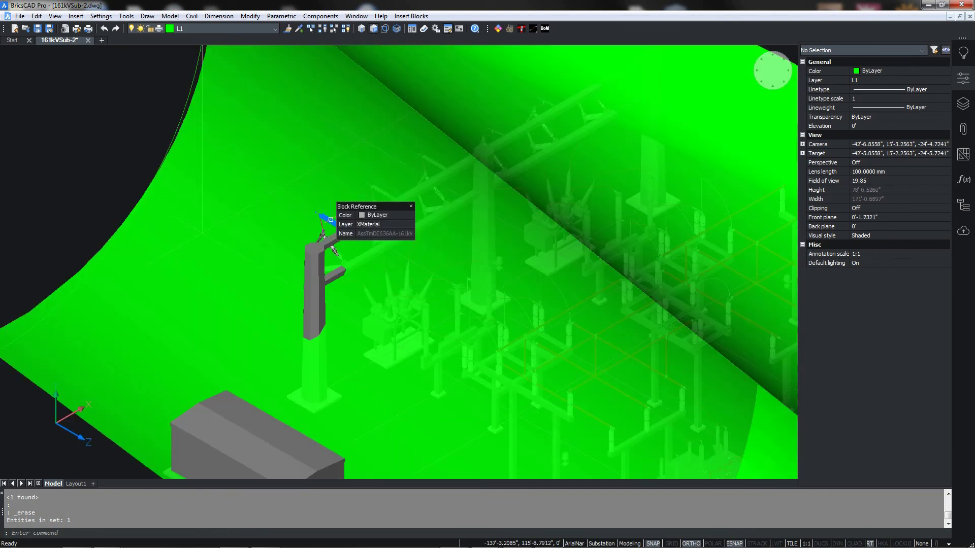
scroll(330, 219, down, 5)
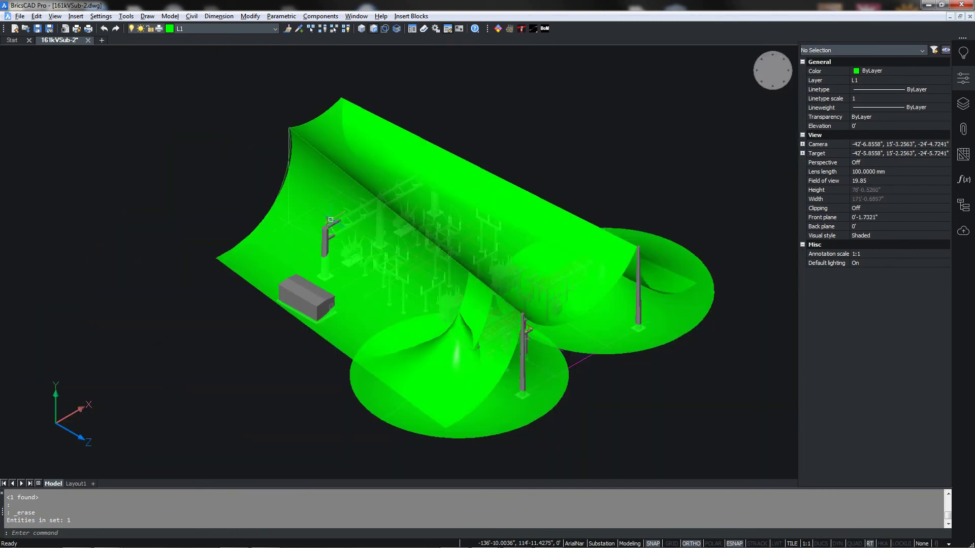
click(964, 104)
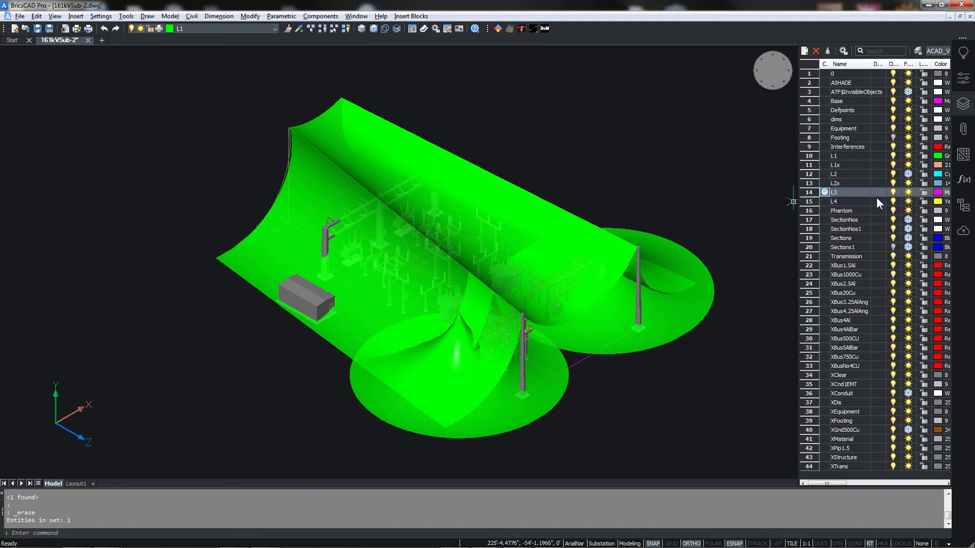
click(908, 156)
Step: Start an APTR arc at the node on top of the freestanding mast on the control building's side
scroll(531, 325, up, 4)
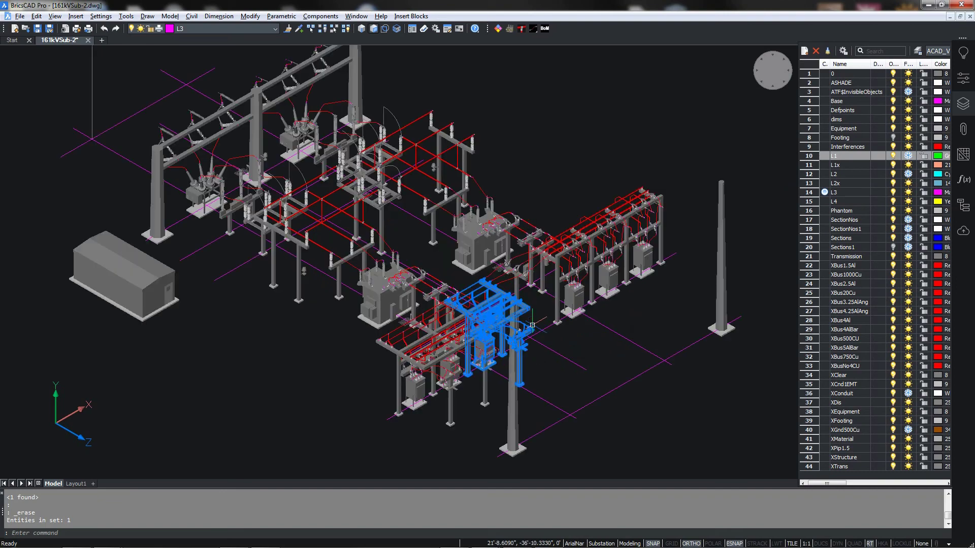
scroll(660, 401, down, 3)
shift+middle_drag(644, 422, 696, 311)
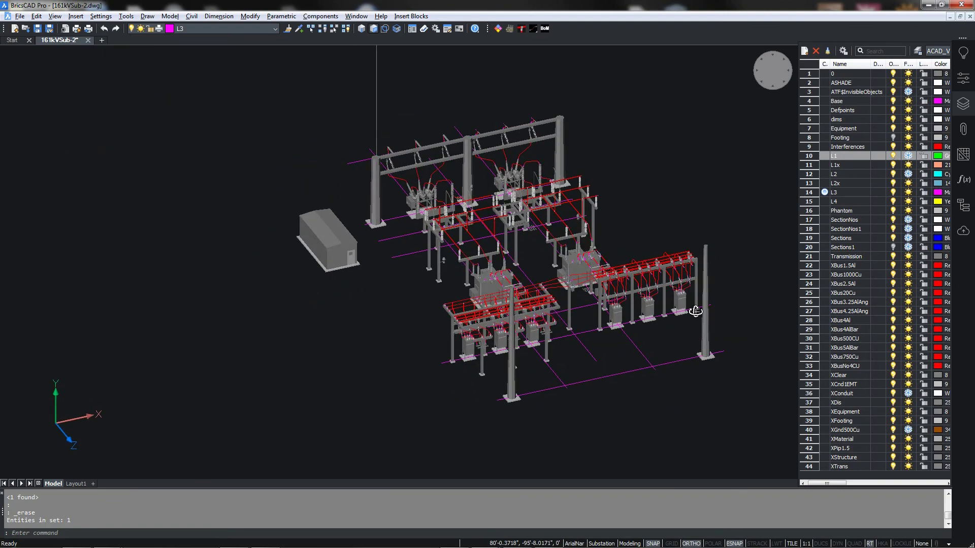
click(757, 72)
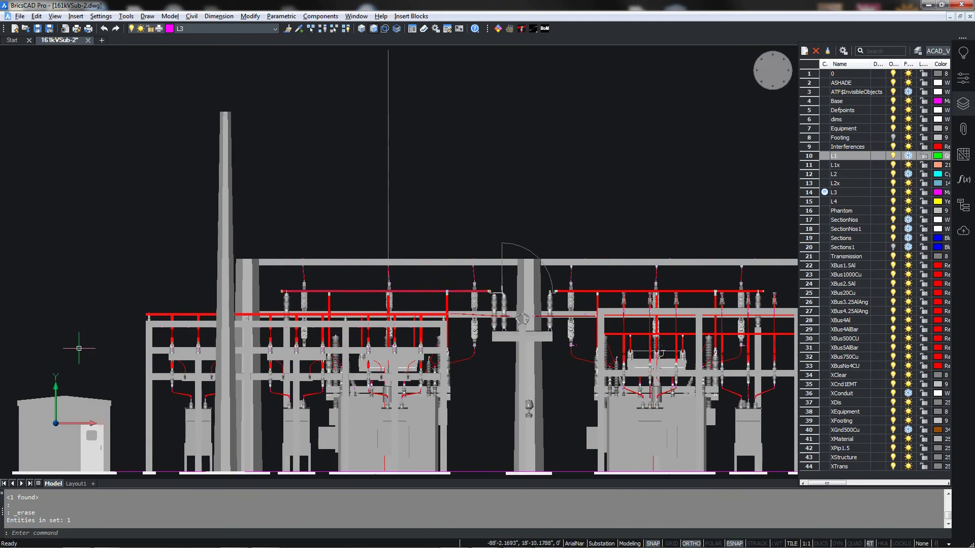
shift+middle_drag(354, 252, 450, 107)
scroll(442, 334, up, 2)
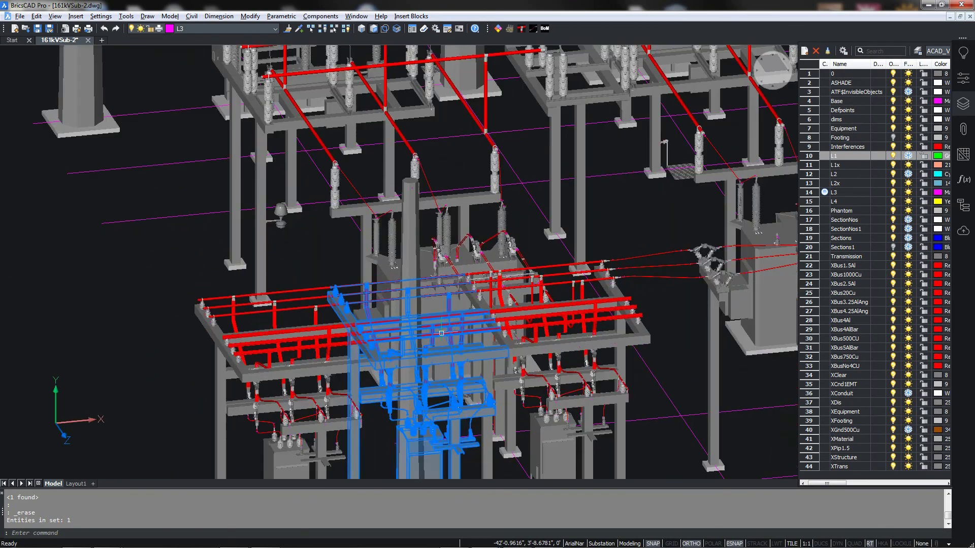
middle_drag(460, 328, 460, 234)
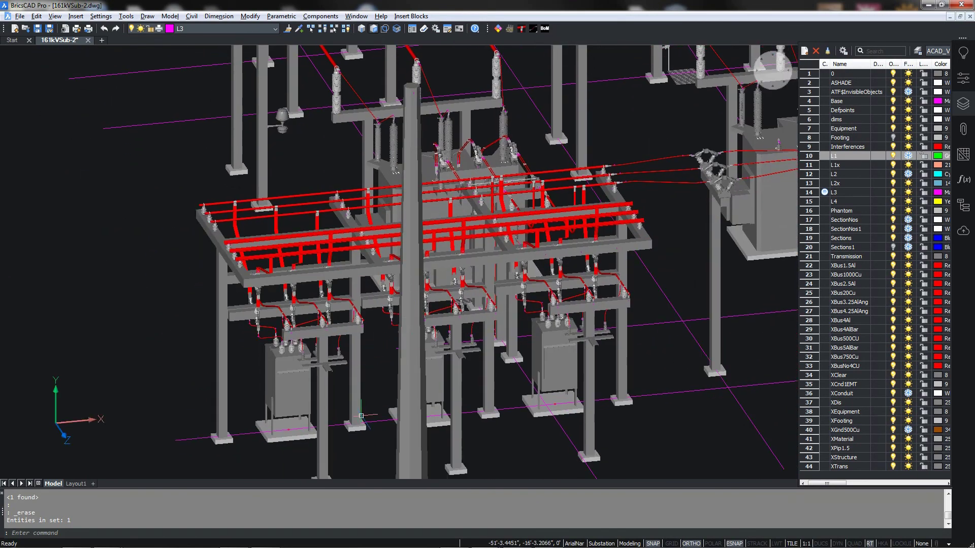
text(r)
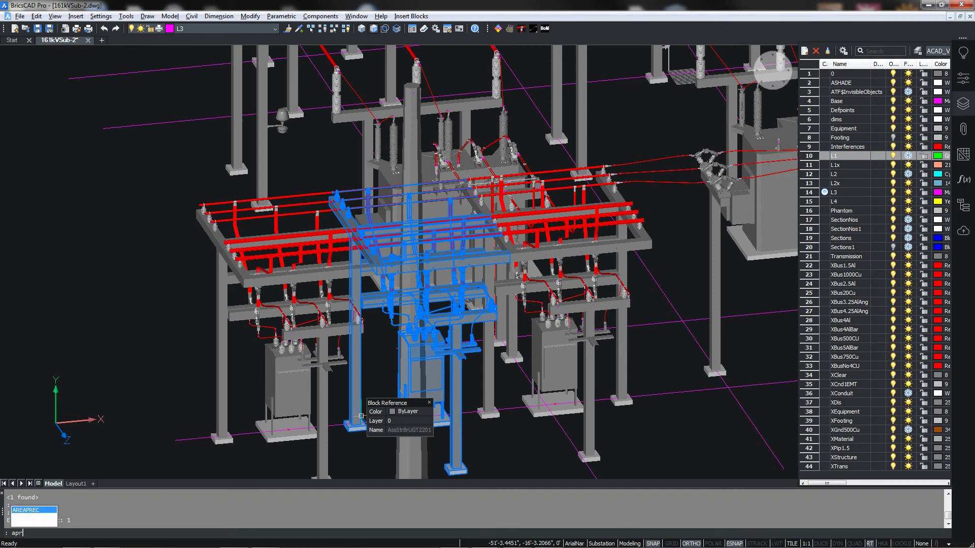
key(BackSpace)
text(t)
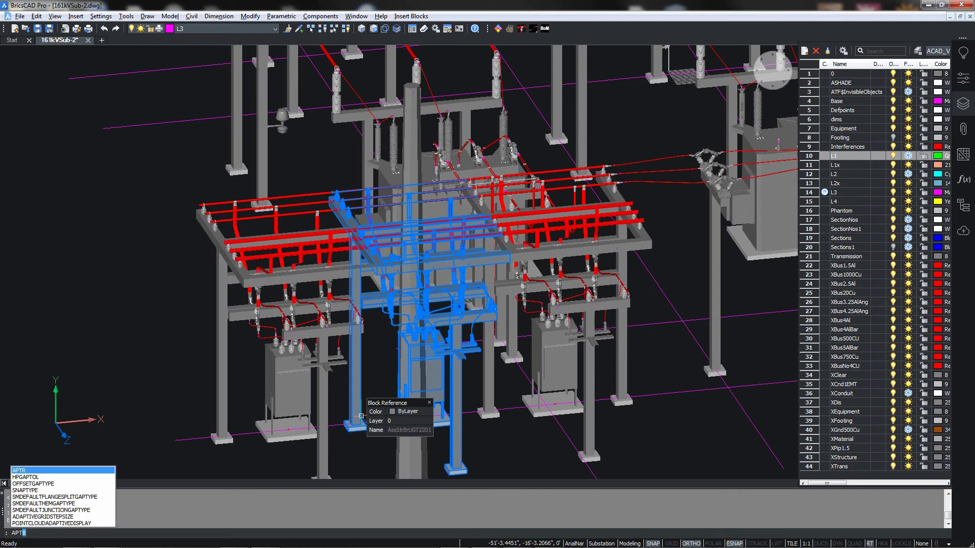
key(Return)
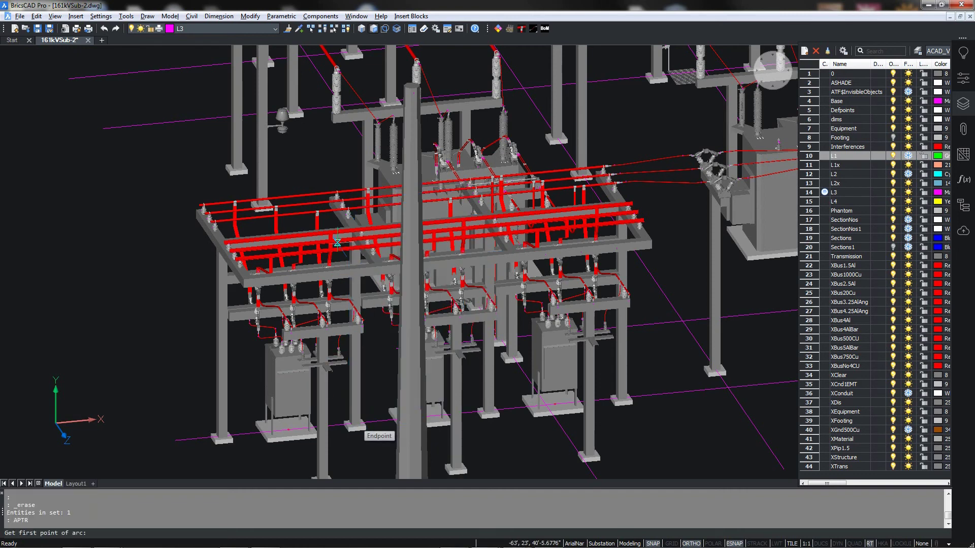
text(nod)
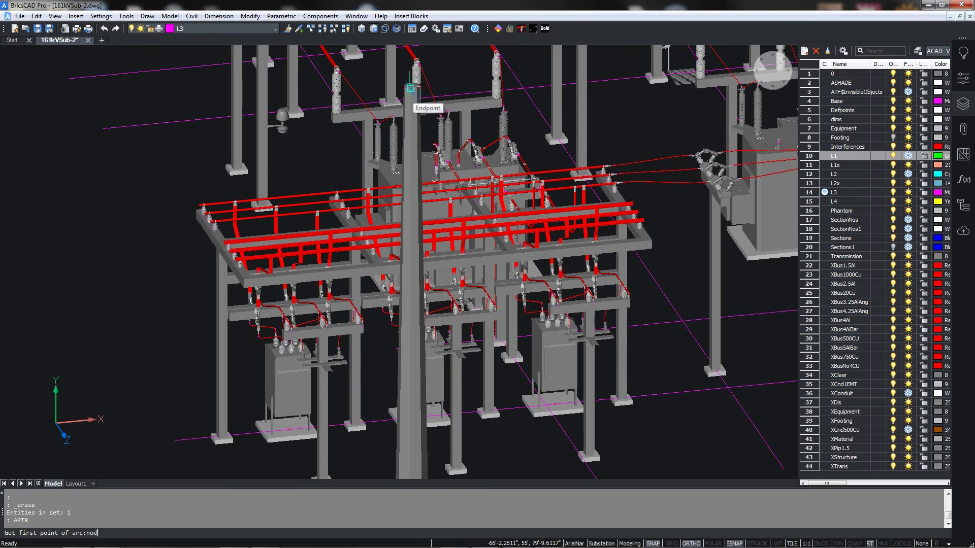
key(Return)
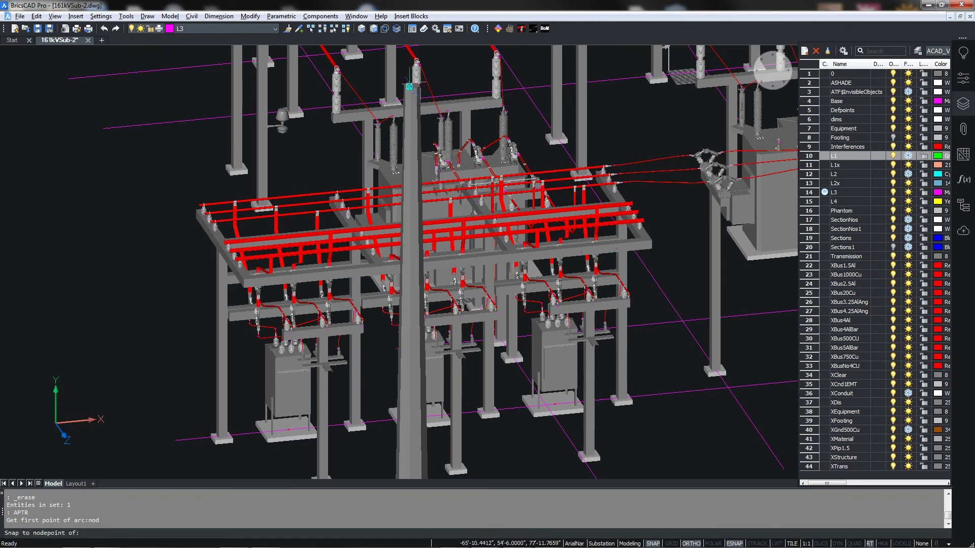
click(409, 87)
Step: Set the arc's tangent point at the ground line's end beside the mast base and its radius to 74.9'
middle_drag(250, 366, 266, 89)
click(372, 271)
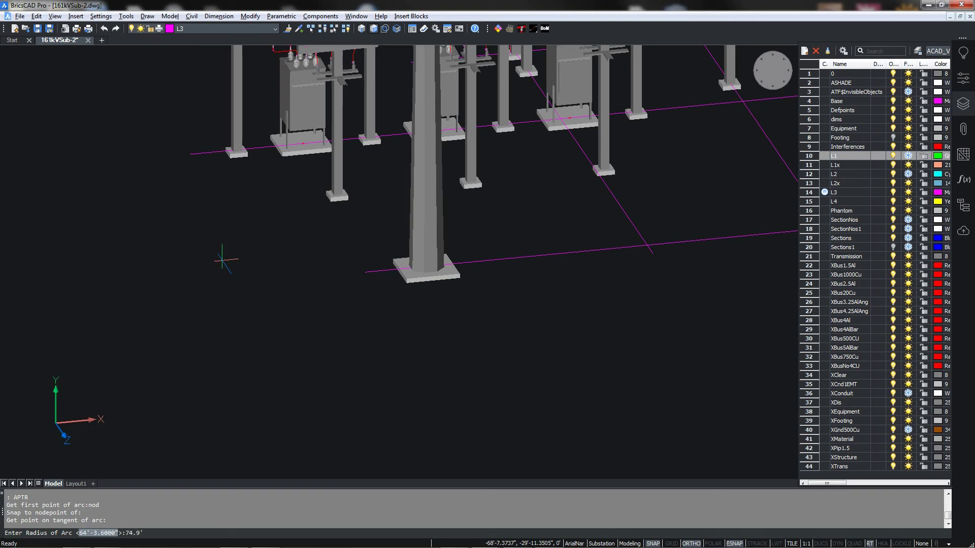
key(Return)
Step: Draw a second APTR arc with the same 74.9' radius from the tall vertical line's upper endpoint, directed outward along the ground line
scroll(395, 391, down, 2)
mouse_move(465, 464)
middle_down()
mouse_move(493, 510)
mouse_move(316, 269)
middle_up()
middle_drag(241, 161, 491, 502)
middle_drag(395, 144, 334, 505)
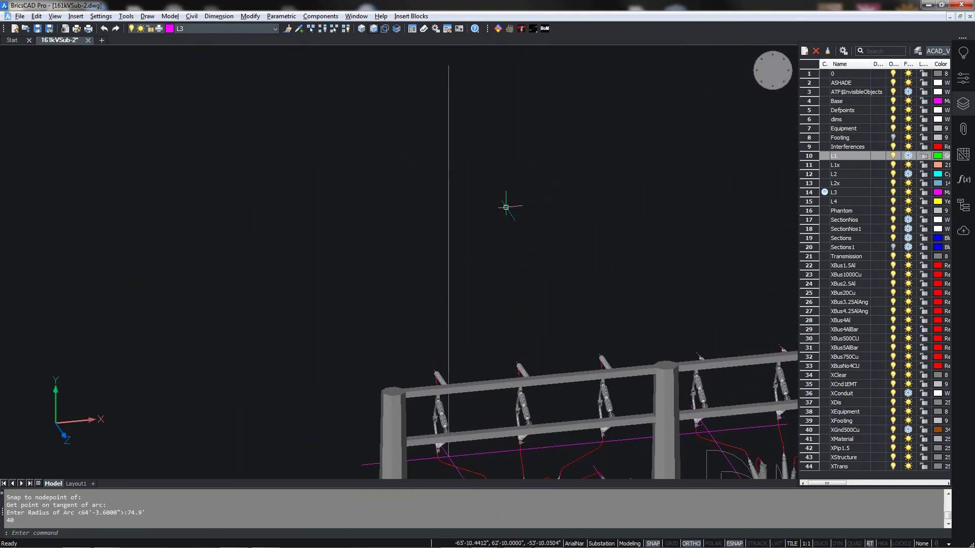
key(Return)
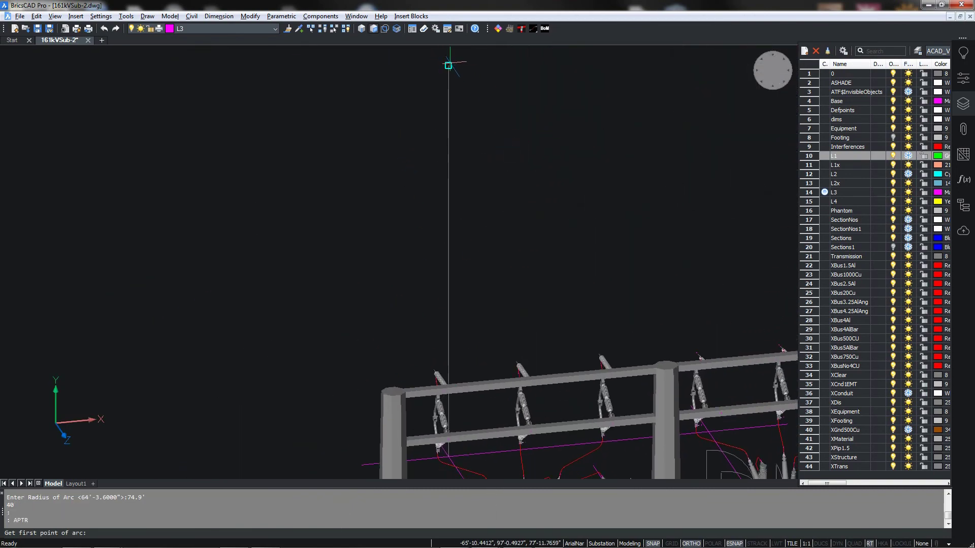
click(448, 66)
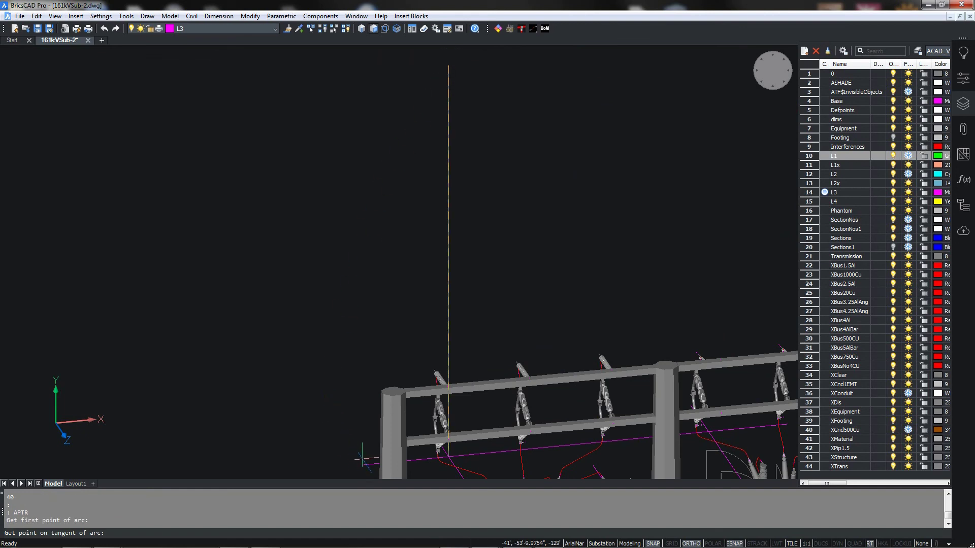
click(317, 408)
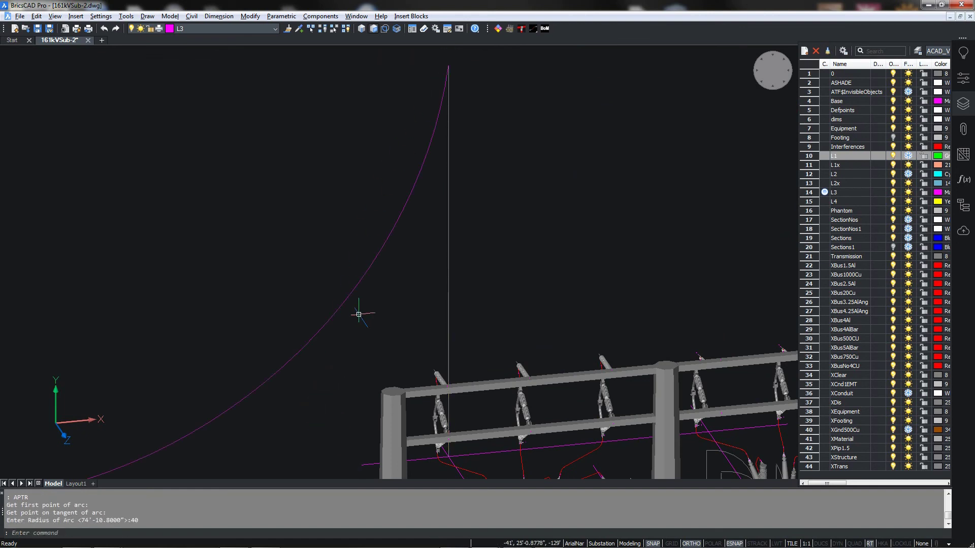
text(40)
key(Return)
Step: Loft a surface on layer L3 from the far-end arc to the mast arc using cross sections only
scroll(378, 167, down, 3)
scroll(377, 87, down, 2)
scroll(344, 93, up, 4)
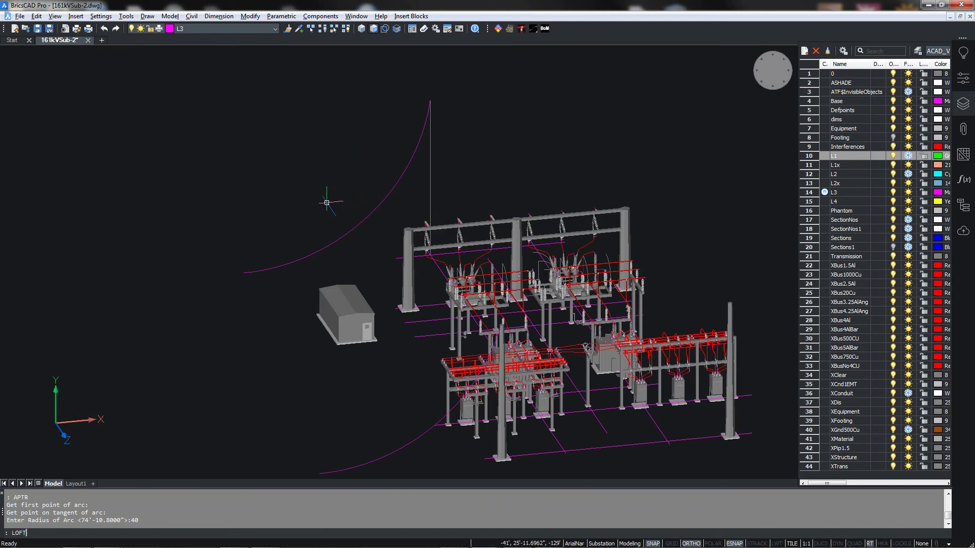
text(LOFT)
key(Return)
text(l)
key(Return)
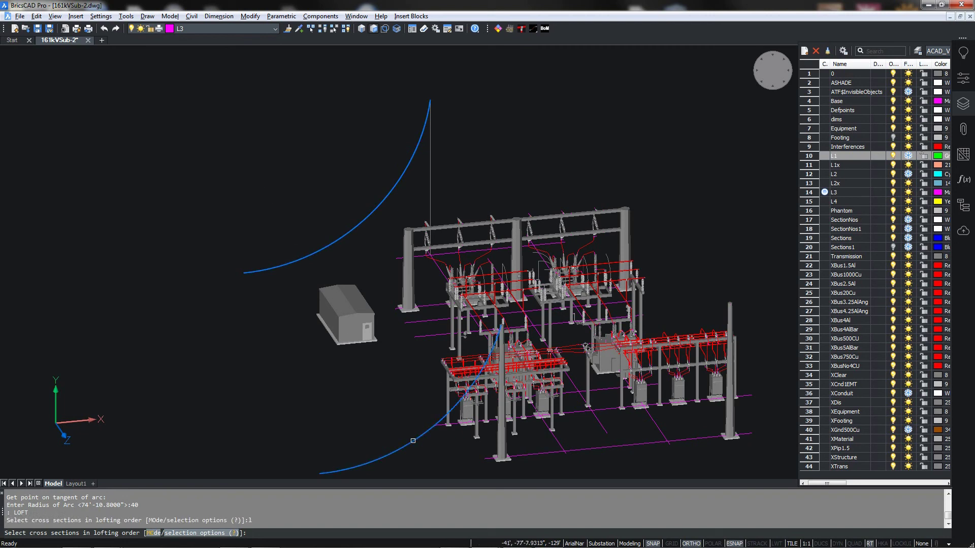
click(409, 438)
key(Return)
key(Return)
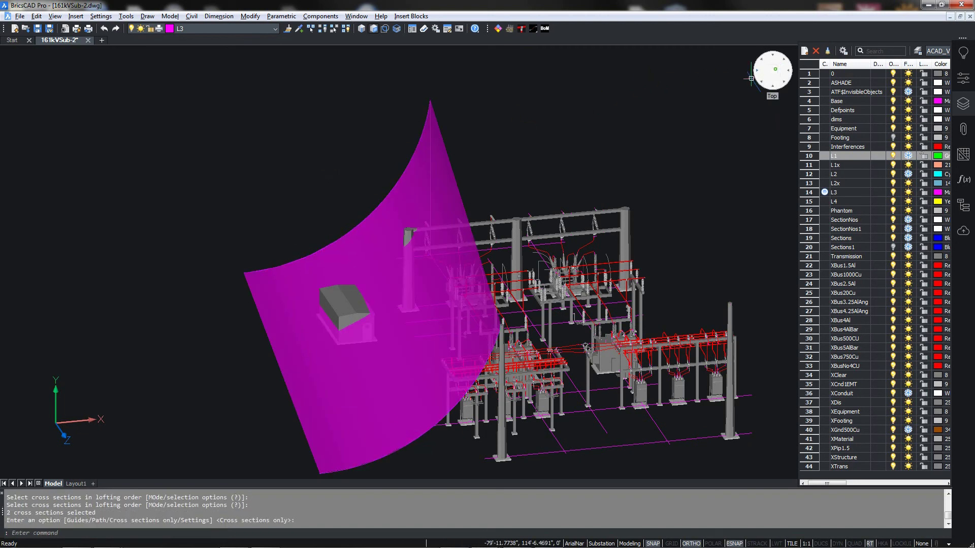
Step: Examine how the new L3 surface passes over the control building and equipment in plan and 3D views
click(772, 73)
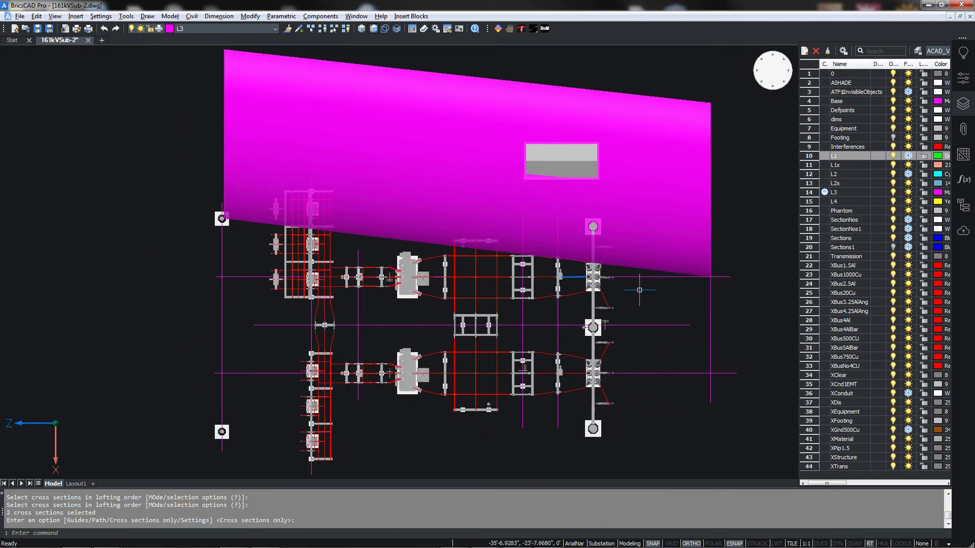
shift+middle_drag(645, 348, 713, 289)
scroll(599, 304, up, 10)
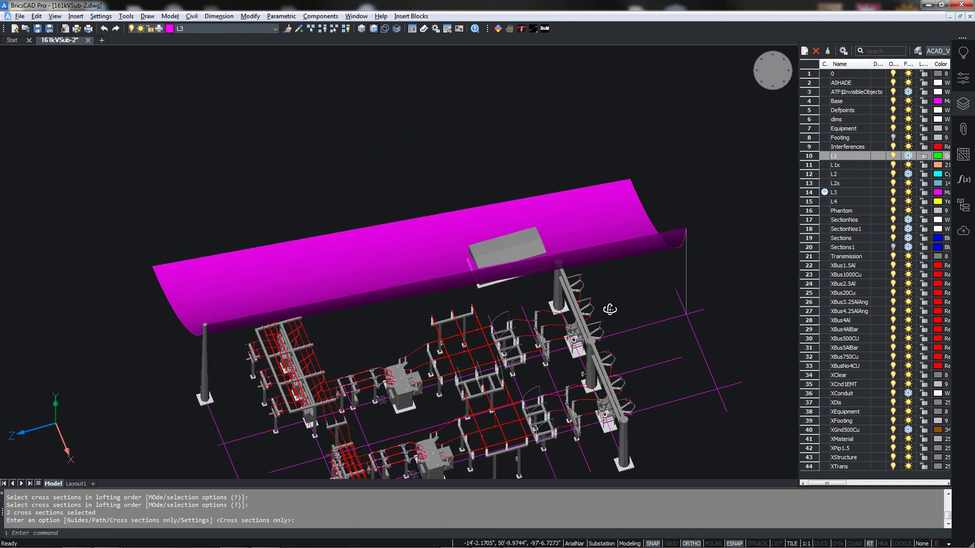
scroll(443, 302, down, 5)
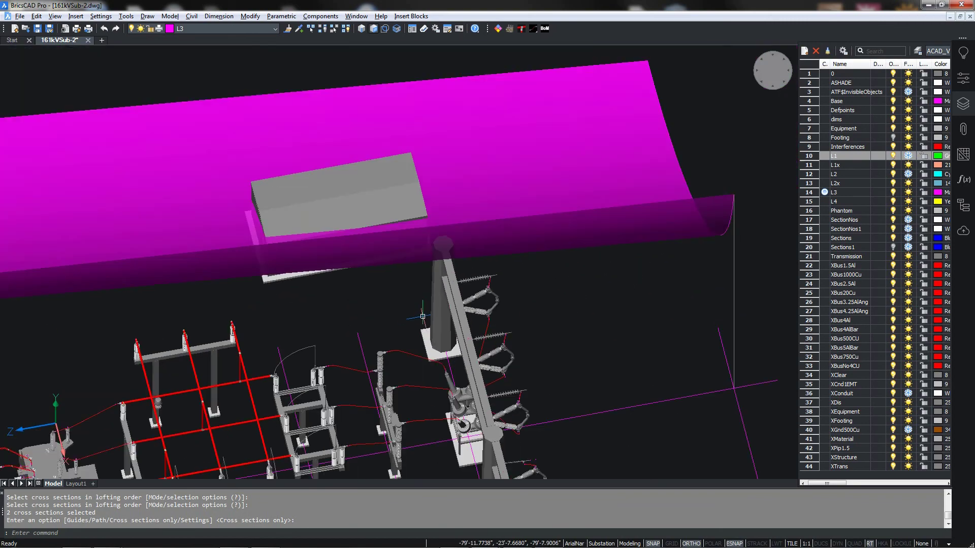
shift+middle_drag(384, 340, 510, 304)
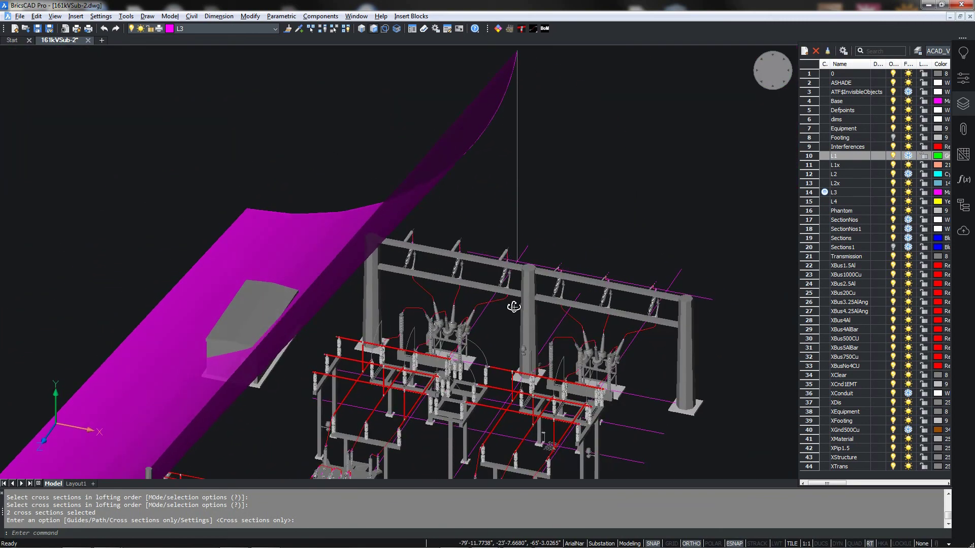
scroll(576, 329, down, 2)
middle_drag(658, 258, 706, 113)
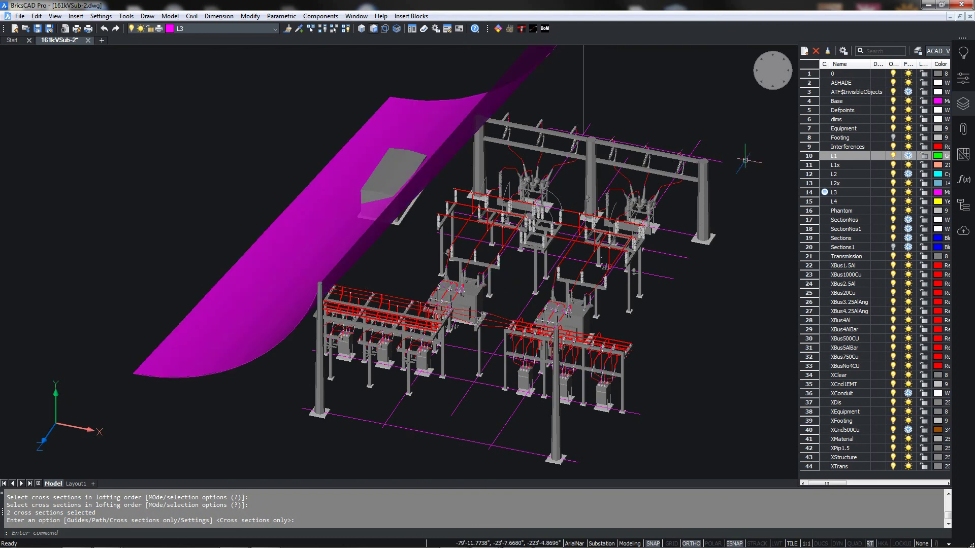
Step: Thaw layer L1, compare its protection surfaces with the L3 surface from several angles, and close the layer list
click(909, 155)
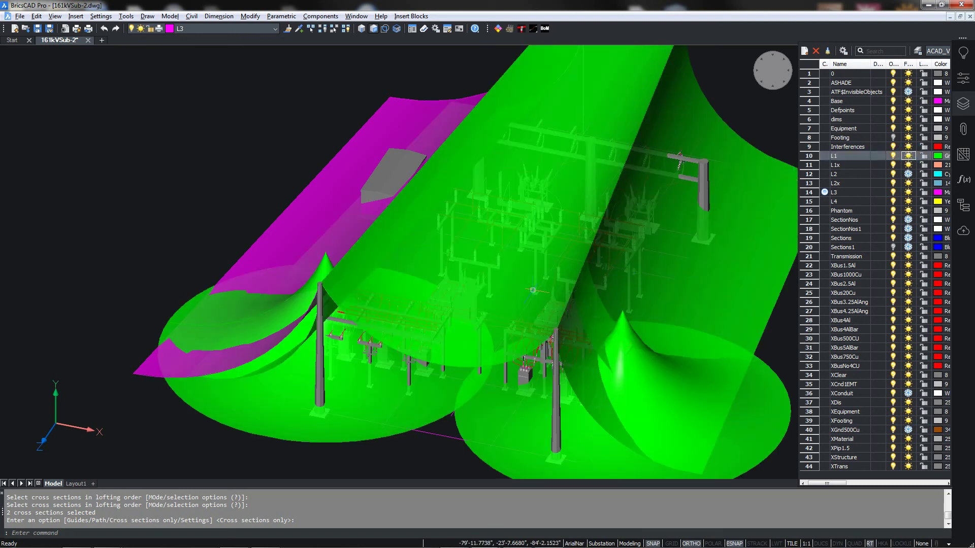
shift+middle_drag(482, 345, 446, 304)
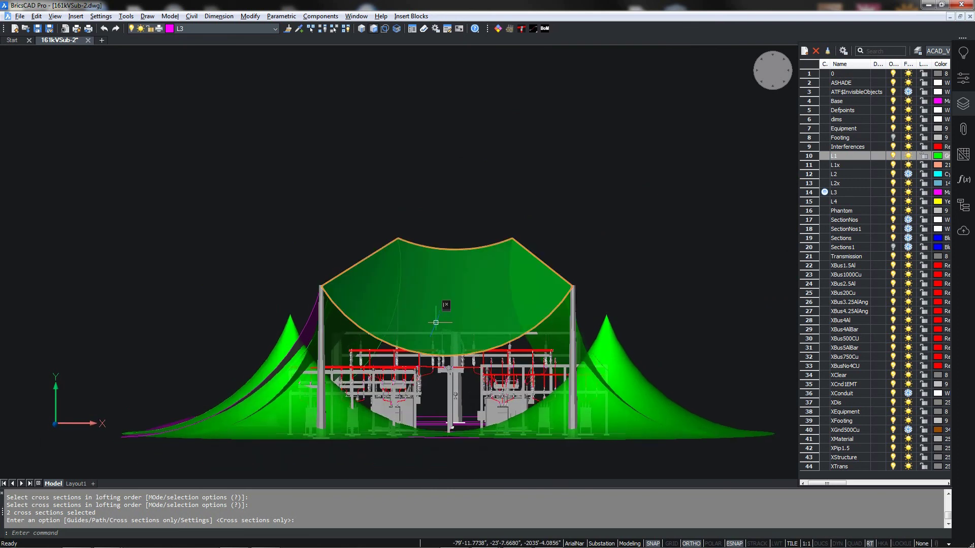
shift+middle_drag(650, 304, 558, 311)
scroll(402, 275, down, 2)
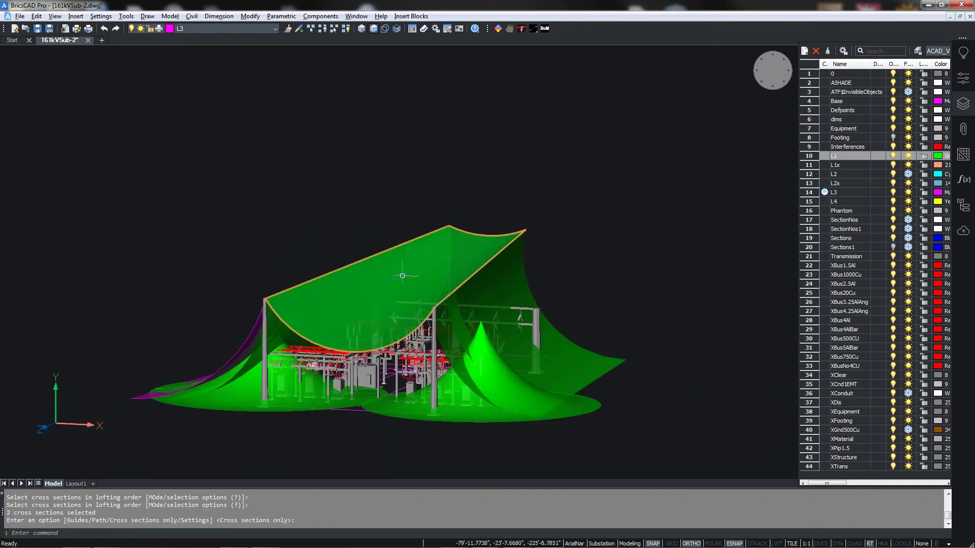
scroll(402, 275, up, 2)
scroll(464, 229, up, 3)
middle_drag(464, 228, 470, 205)
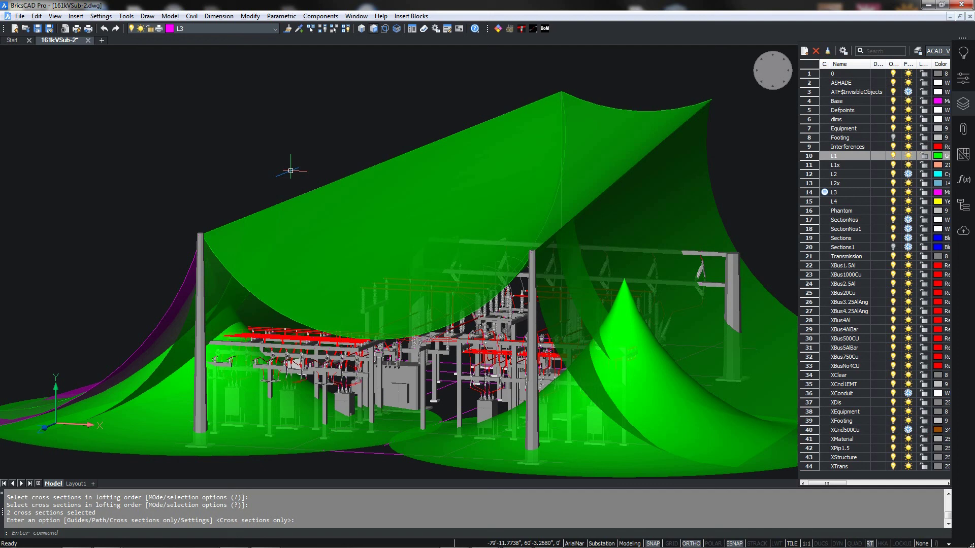
click(962, 104)
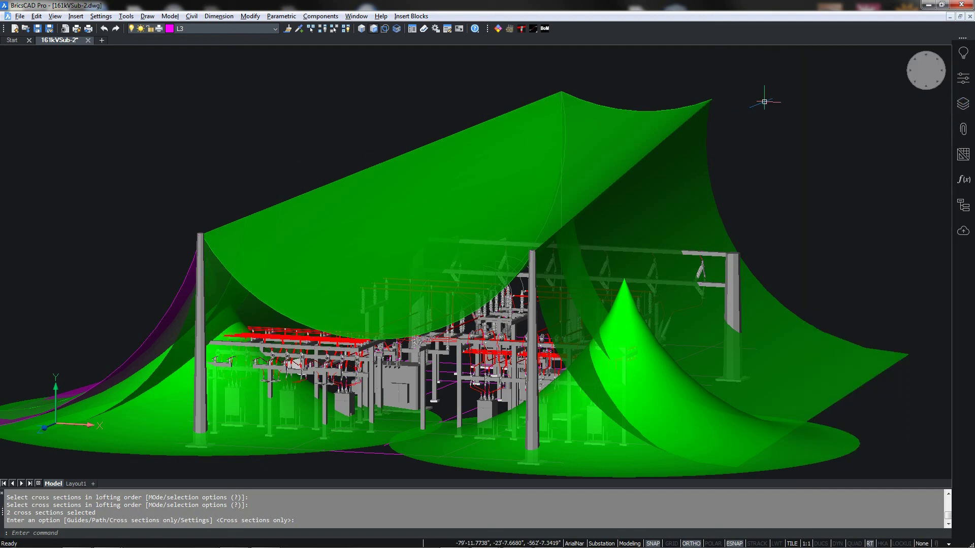